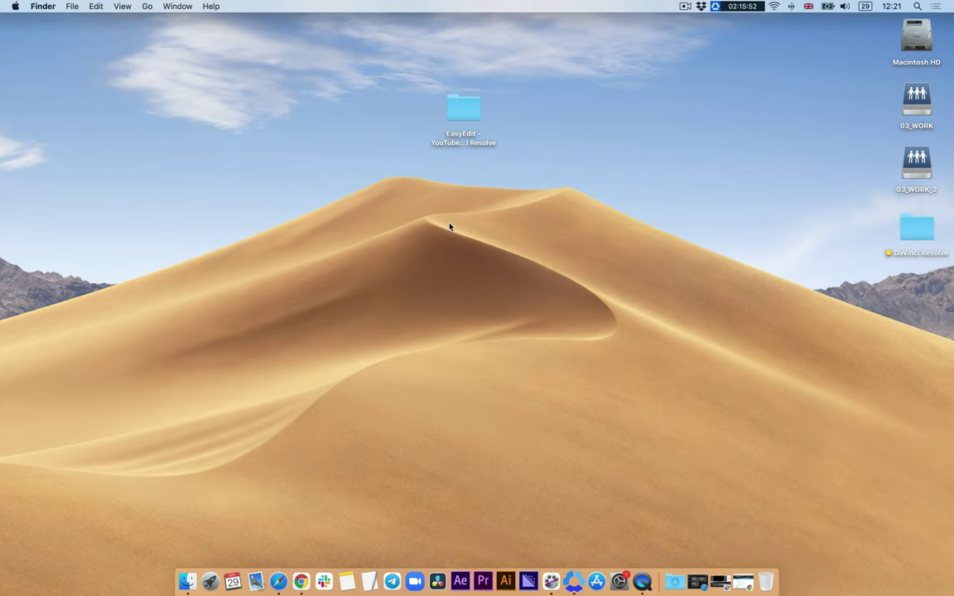
Open the EasyEdit folder from the Desktop and move and enlarge its window
{"action": "left_click", "coordinate": [462, 117]}
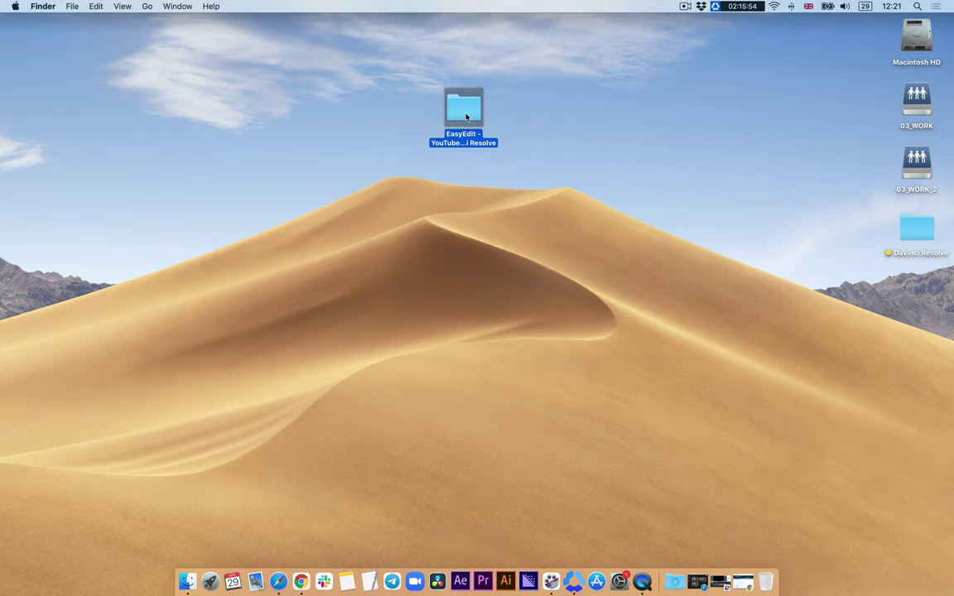
{"action": "double_click", "coordinate": [464, 117]}
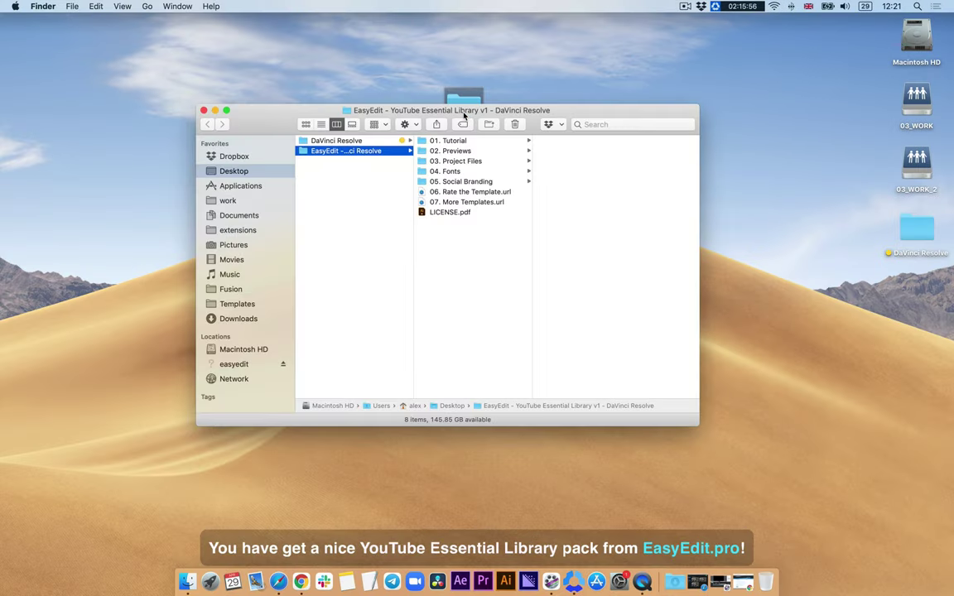
{"action": "left_click_drag", "start_coordinate": [464, 117], "coordinate": [332, 128]}
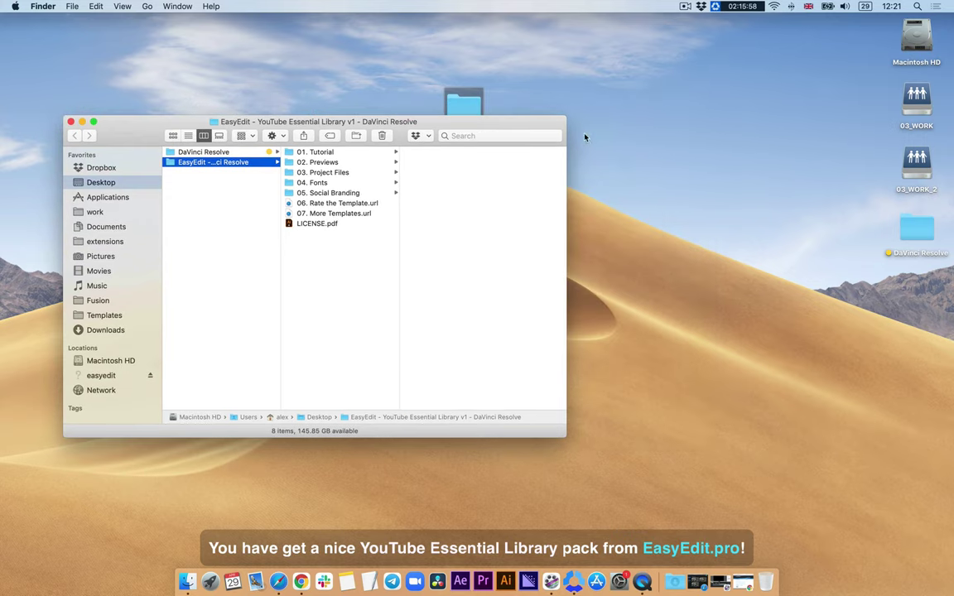
{"action": "left_click_drag", "start_coordinate": [564, 119], "coordinate": [639, 96]}
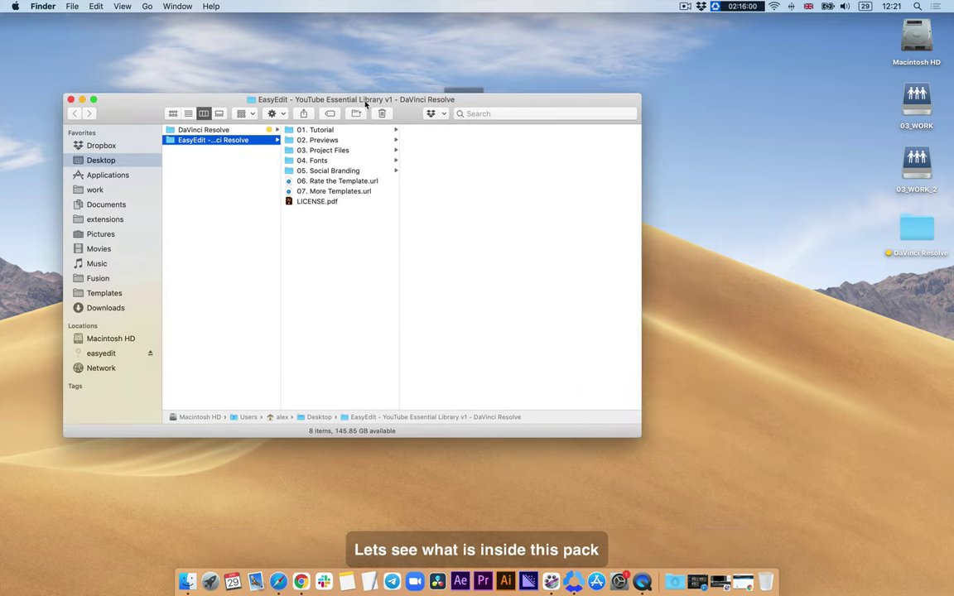
{"action": "left_click_drag", "start_coordinate": [365, 104], "coordinate": [403, 104]}
Browse 01. Tutorial and 02. Previews and open Catalog.url in the browser
{"action": "left_click", "coordinate": [357, 134]}
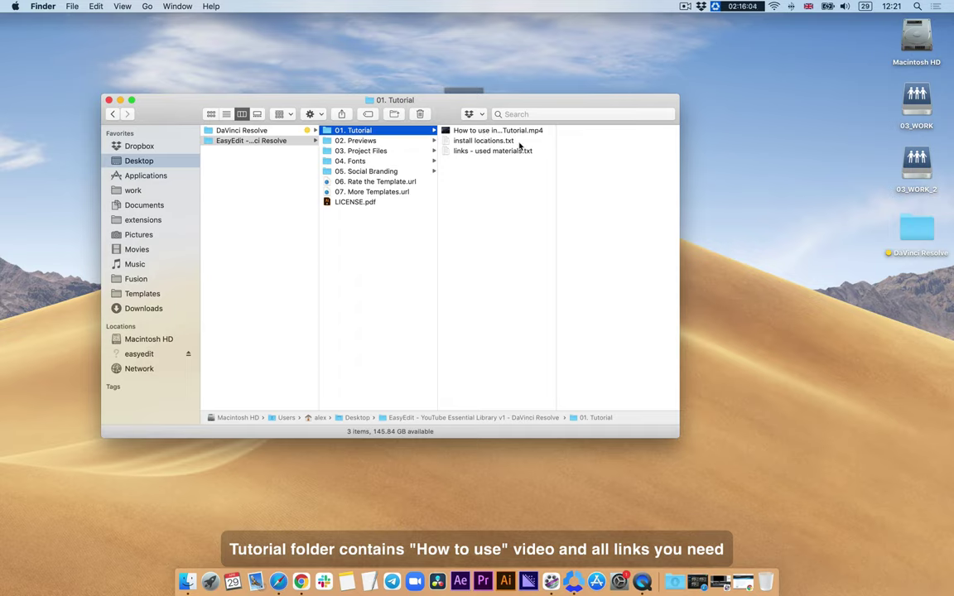
{"action": "left_click", "coordinate": [366, 143]}
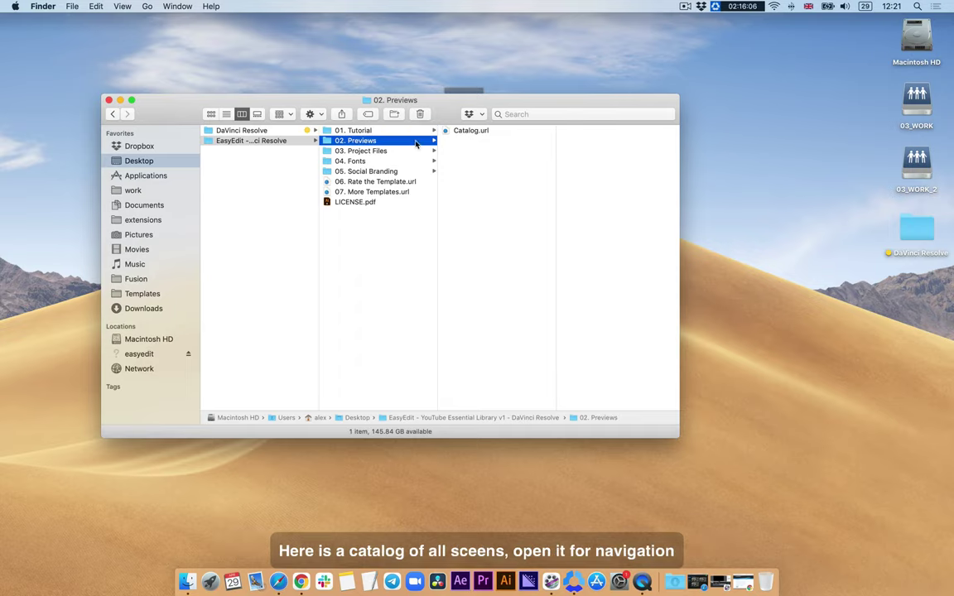
{"action": "left_click", "coordinate": [480, 132]}
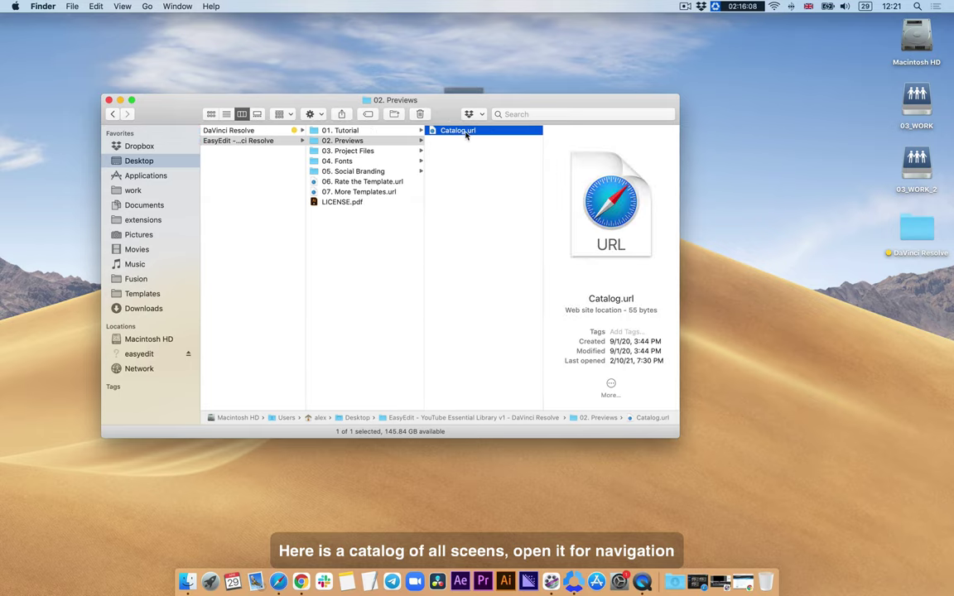
{"action": "left_click", "coordinate": [278, 582]}
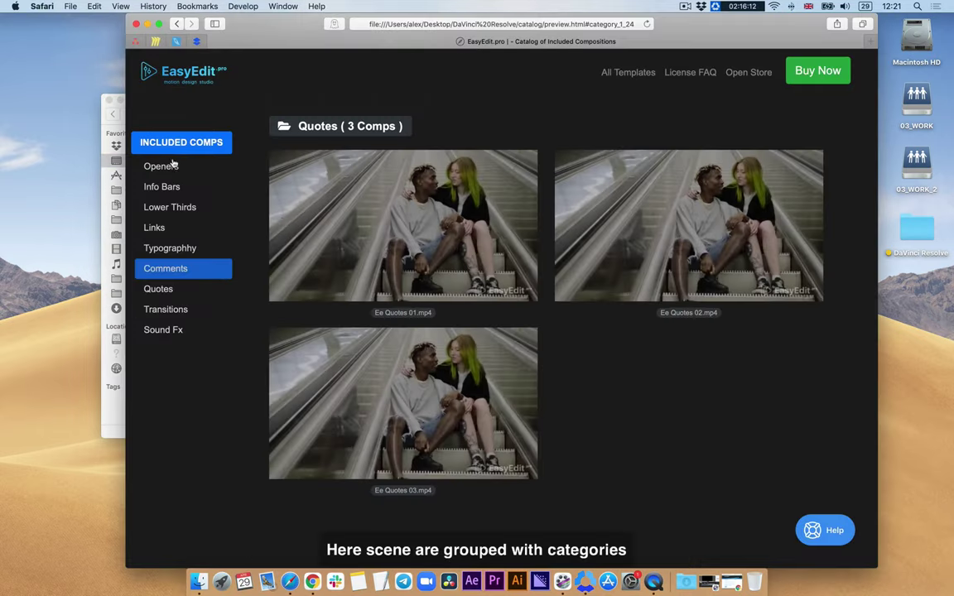
Browse the catalog's Openers, Comments, Transitions and Sound Fx sections
{"action": "left_click", "coordinate": [154, 161]}
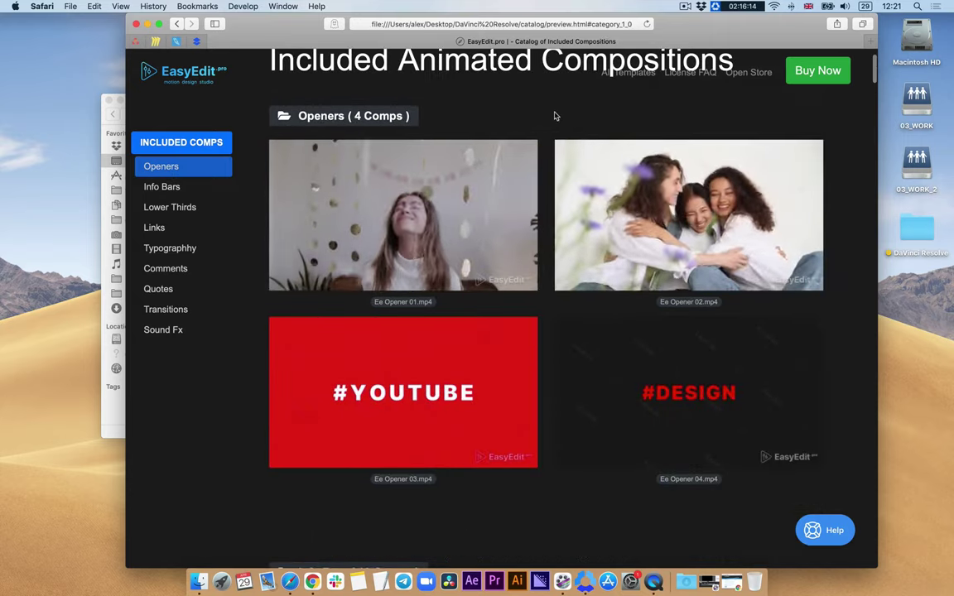
{"action": "scroll", "coordinate": [788, 212], "scroll_direction": "down", "scroll_amount": 5}
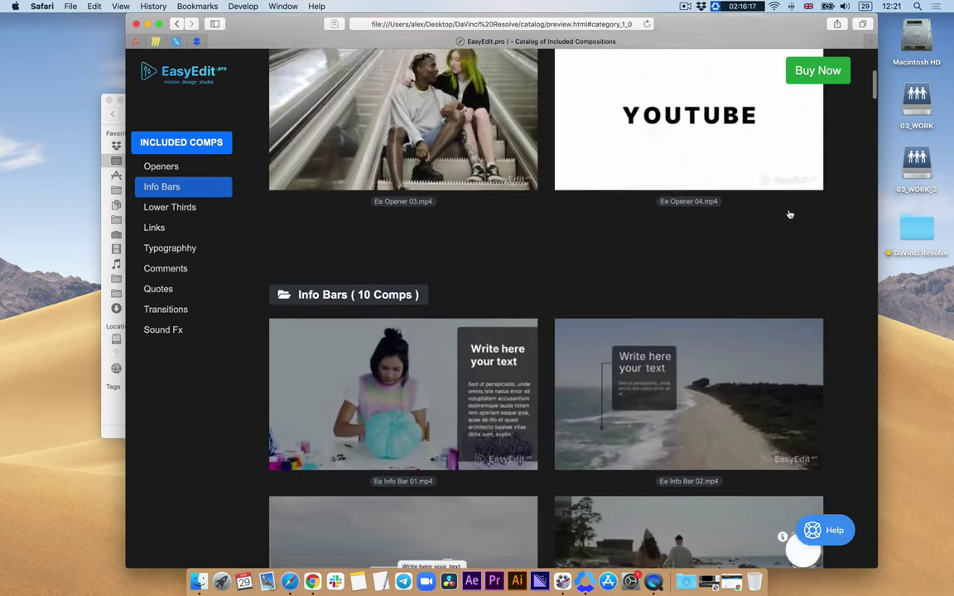
{"action": "scroll", "coordinate": [787, 213], "scroll_direction": "down", "scroll_amount": 5}
{"action": "scroll", "coordinate": [788, 212], "scroll_direction": "down", "scroll_amount": 5}
{"action": "scroll", "coordinate": [790, 214], "scroll_direction": "down", "scroll_amount": 5}
{"action": "scroll", "coordinate": [788, 213], "scroll_direction": "down", "scroll_amount": 5}
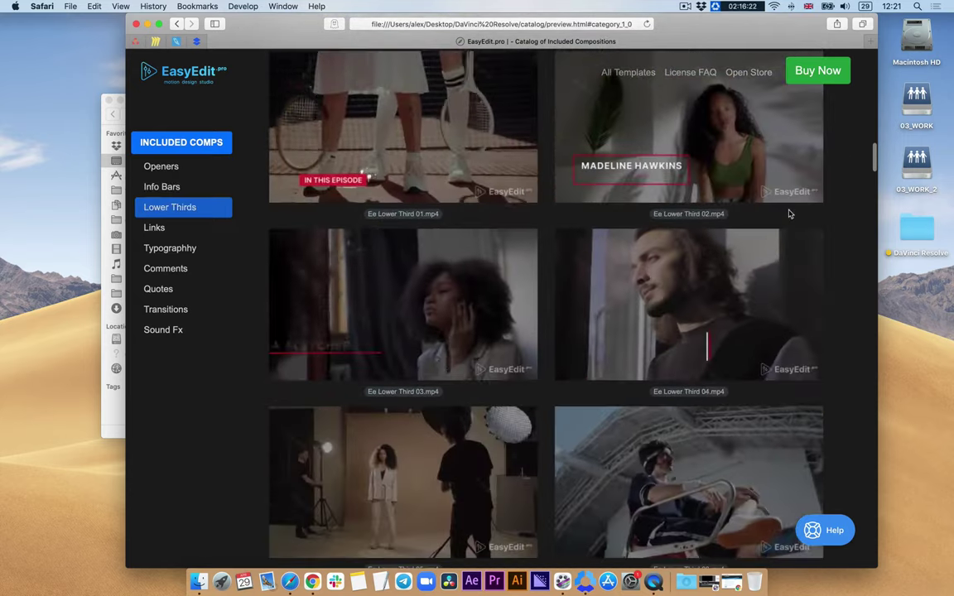
{"action": "left_click", "coordinate": [181, 270]}
{"action": "left_click", "coordinate": [167, 309]}
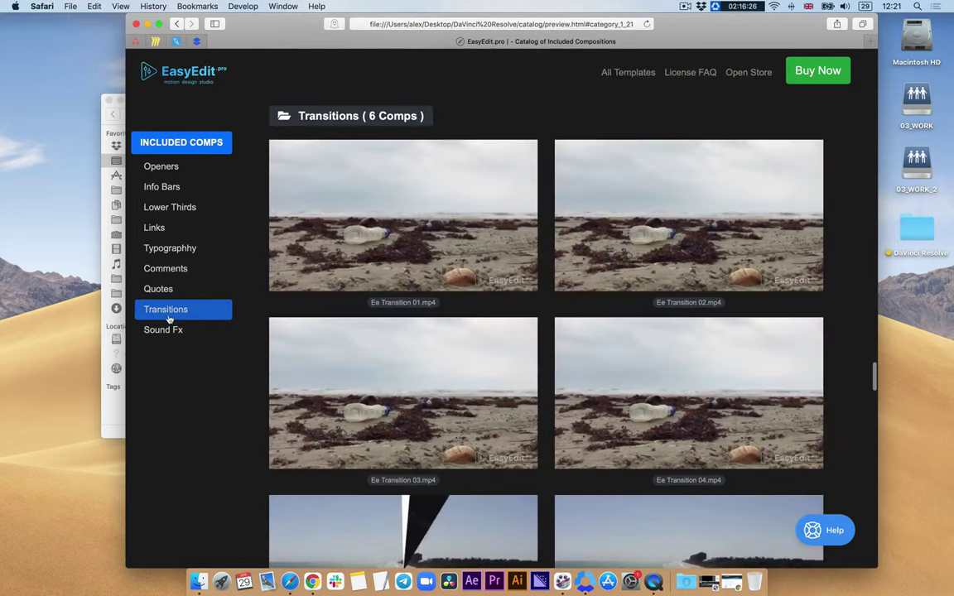
{"action": "left_click", "coordinate": [169, 330]}
Look inside 03. Project Files, then revisit the catalog's Transitions previews
{"action": "left_click", "coordinate": [116, 421]}
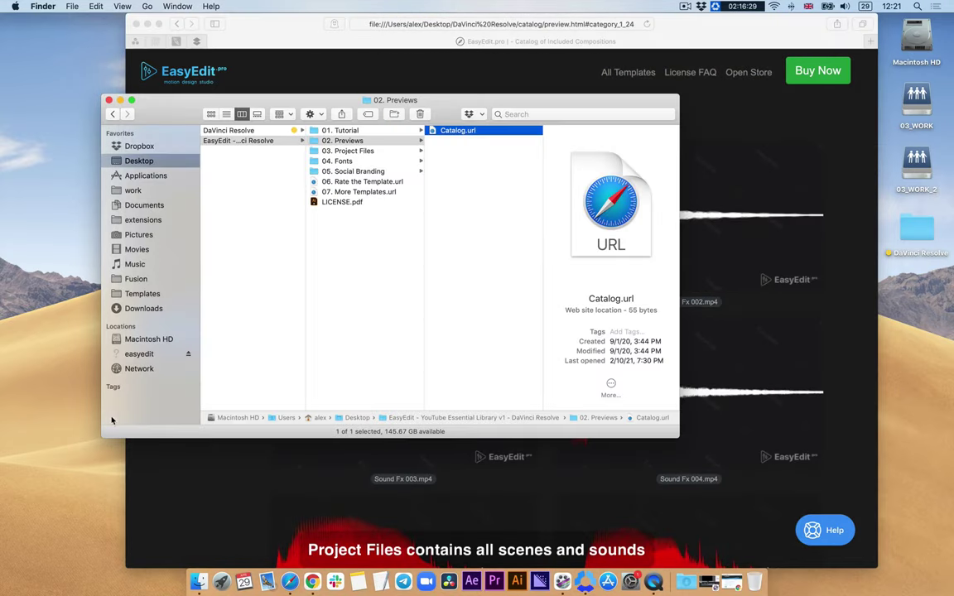
{"action": "left_click", "coordinate": [343, 152]}
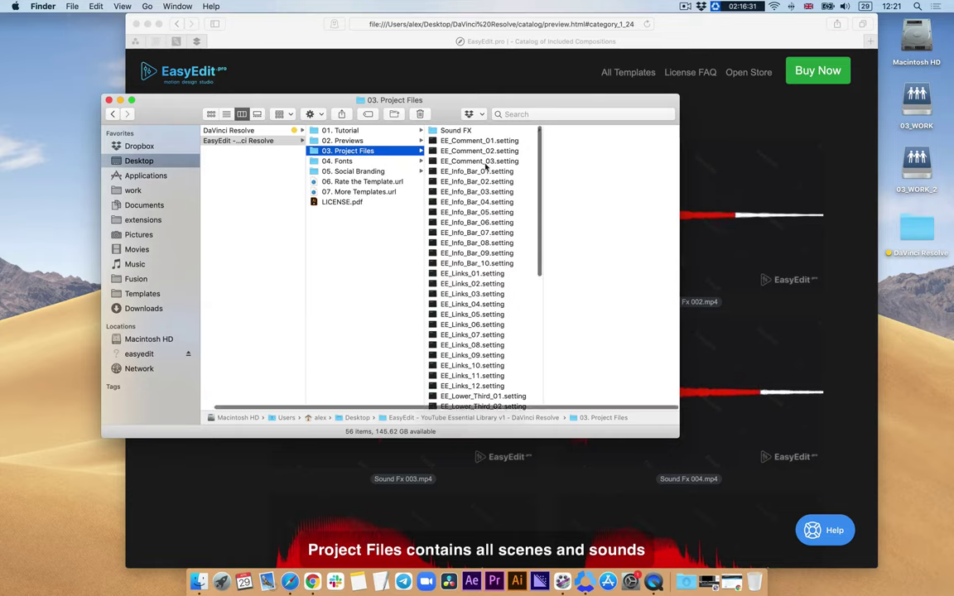
{"action": "scroll", "coordinate": [482, 166], "scroll_direction": "down", "scroll_amount": 5}
{"action": "scroll", "coordinate": [482, 170], "scroll_direction": "down", "scroll_amount": 5}
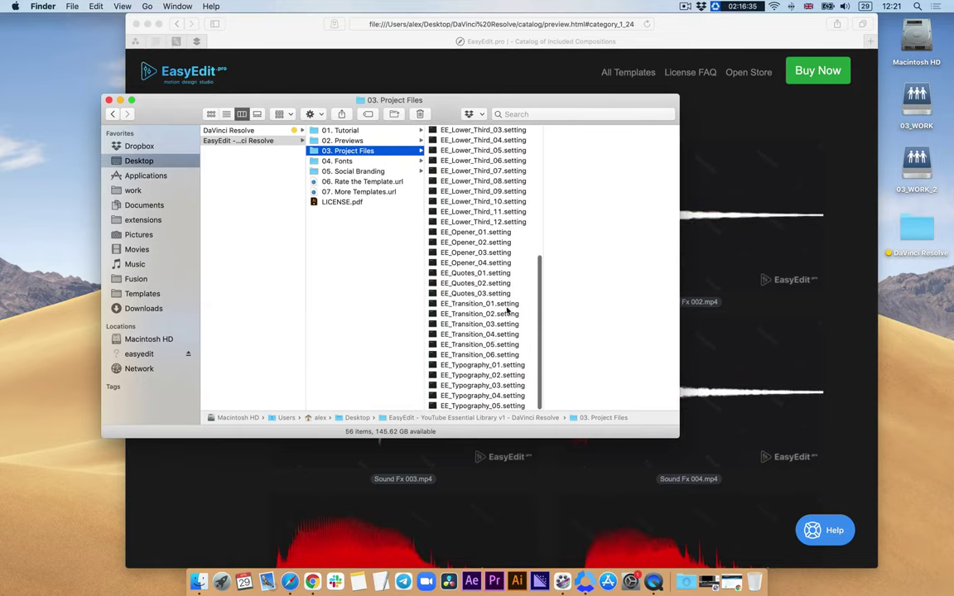
{"action": "left_click", "coordinate": [799, 179]}
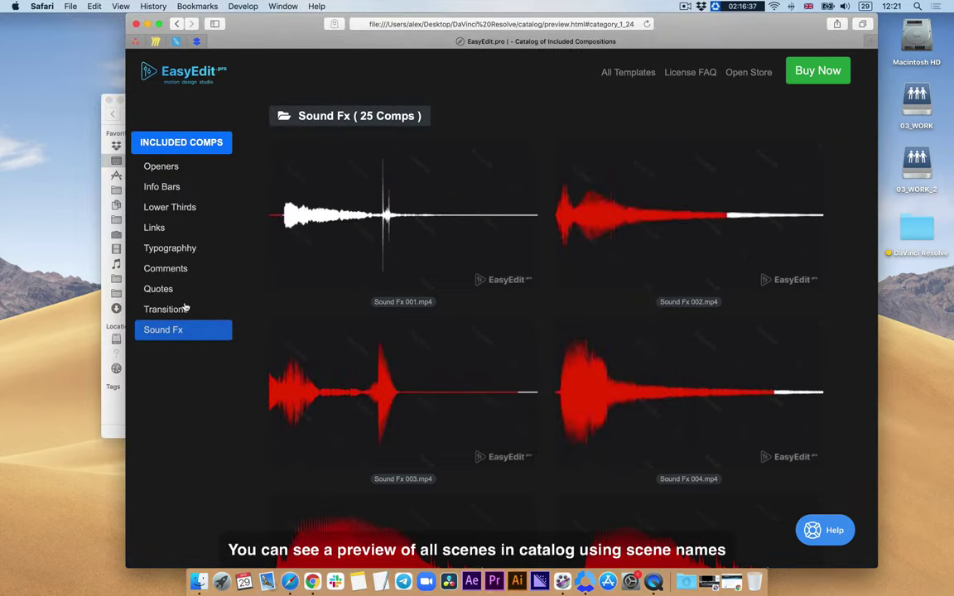
{"action": "left_click", "coordinate": [213, 313]}
{"action": "left_click", "coordinate": [213, 318]}
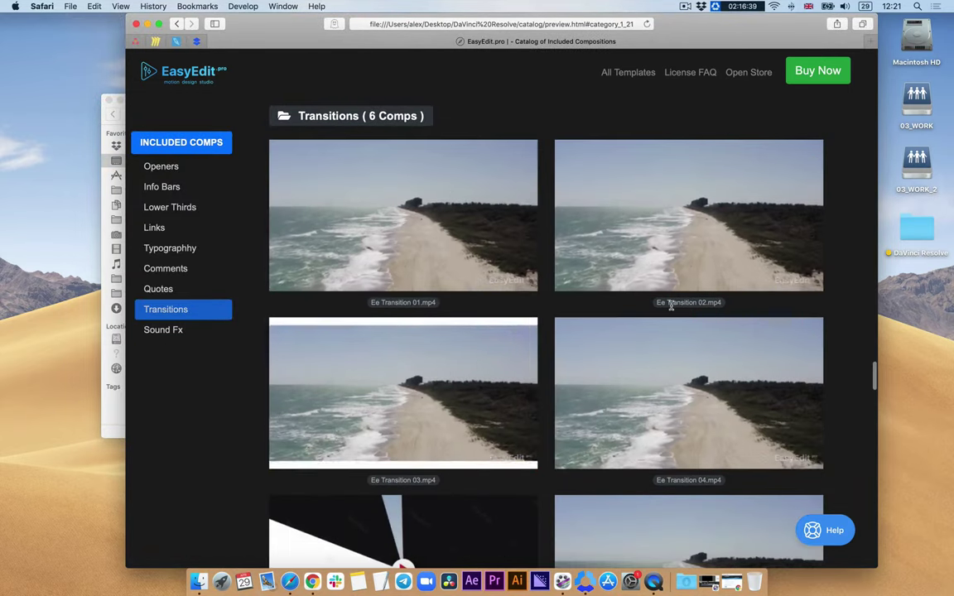
Browse 04. Fonts and 05. Social Branding, preview social branding.ai, then deselect it
{"action": "left_click", "coordinate": [111, 411]}
{"action": "left_click", "coordinate": [337, 161]}
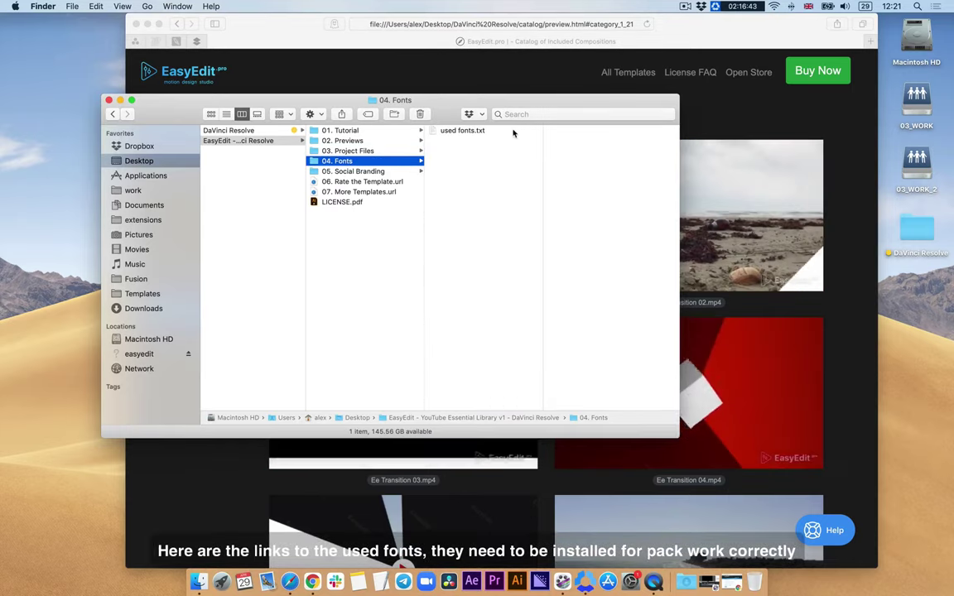
{"action": "key", "text": "Down"}
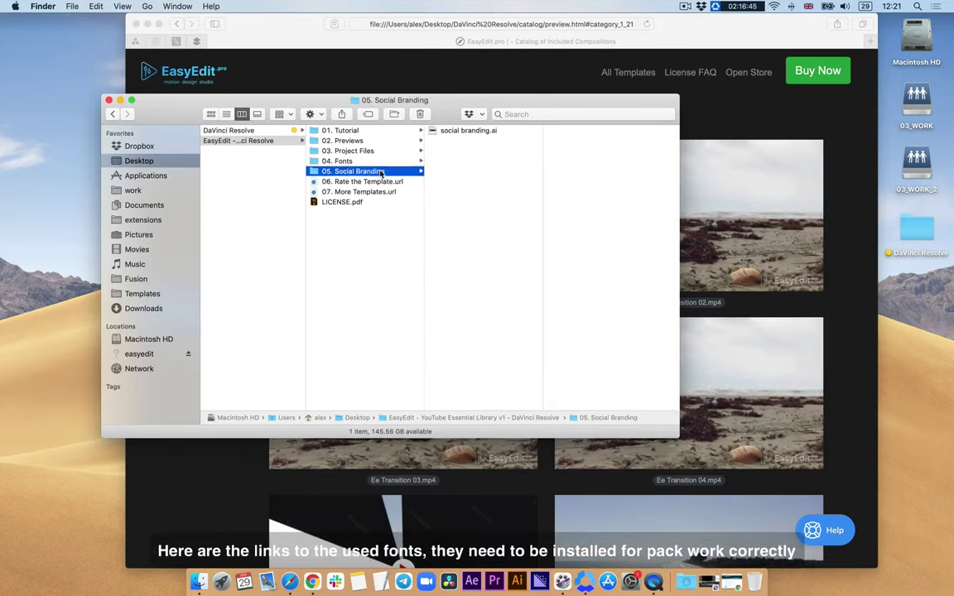
{"action": "left_click", "coordinate": [485, 132]}
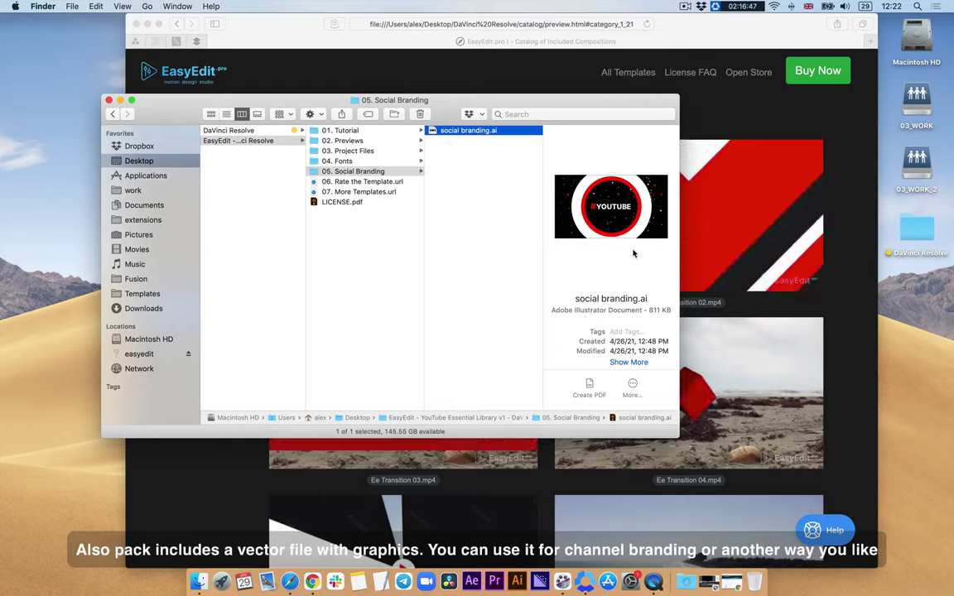
{"action": "left_click", "coordinate": [443, 199]}
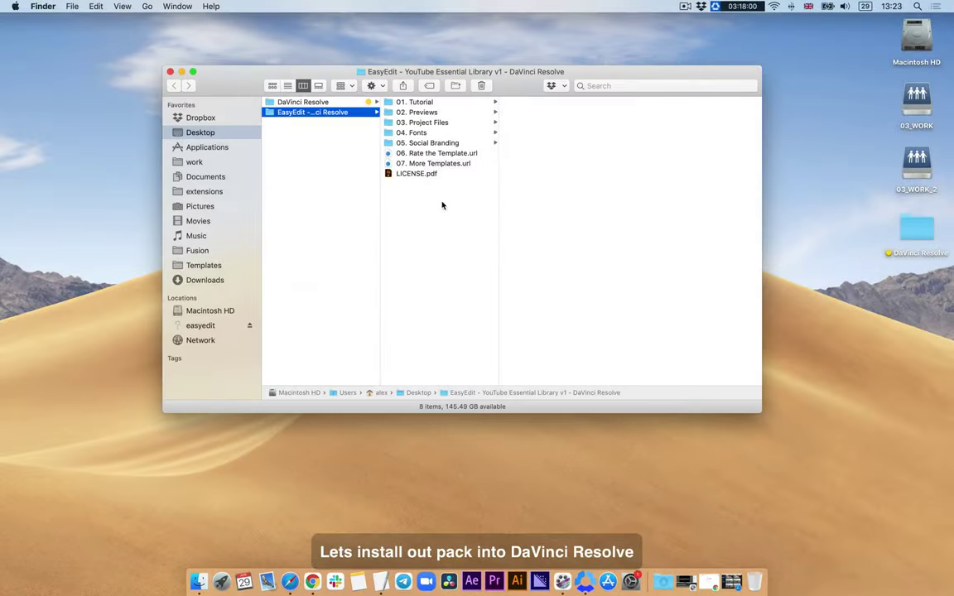
Open 03. Project Files, peek into Sound FX, and resize and reposition the window
{"action": "left_click", "coordinate": [433, 124]}
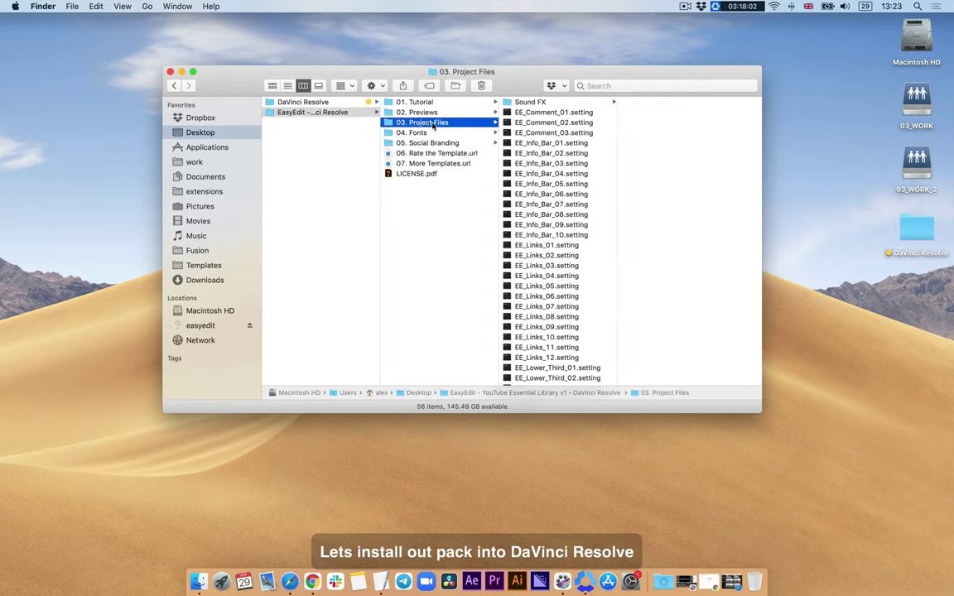
{"action": "left_click", "coordinate": [523, 103]}
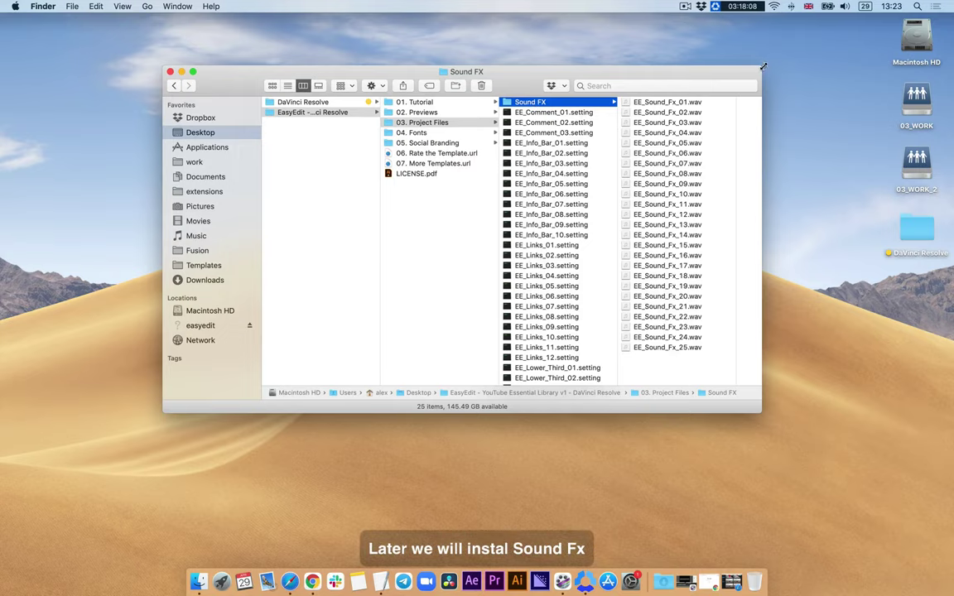
{"action": "left_click_drag", "start_coordinate": [763, 67], "coordinate": [821, 22]}
{"action": "left_click_drag", "start_coordinate": [555, 28], "coordinate": [527, 71]}
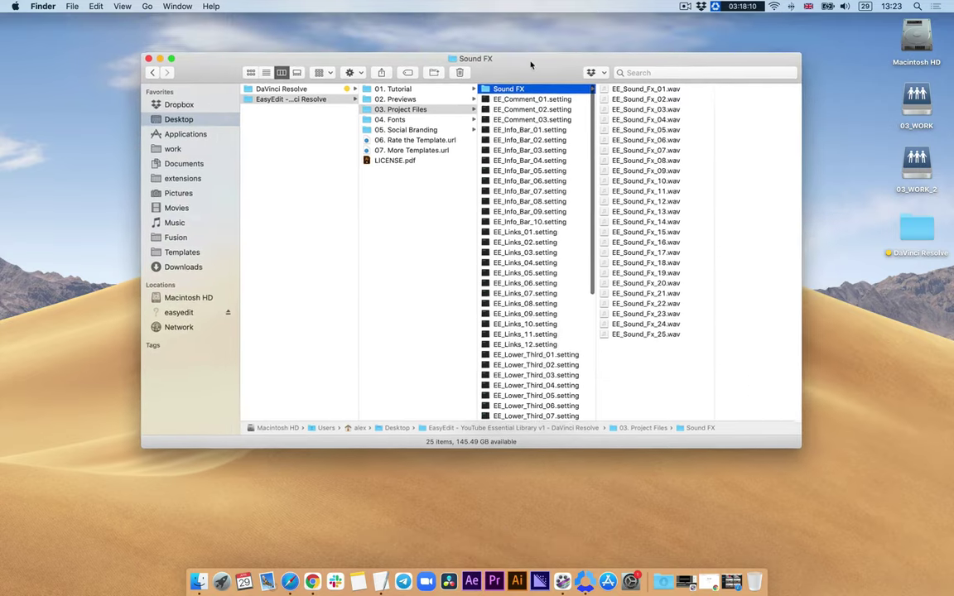
Select all 55 .setting files and copy them
{"action": "key", "text": "Down"}
{"action": "scroll", "coordinate": [528, 179], "scroll_direction": "down", "scroll_amount": 2}
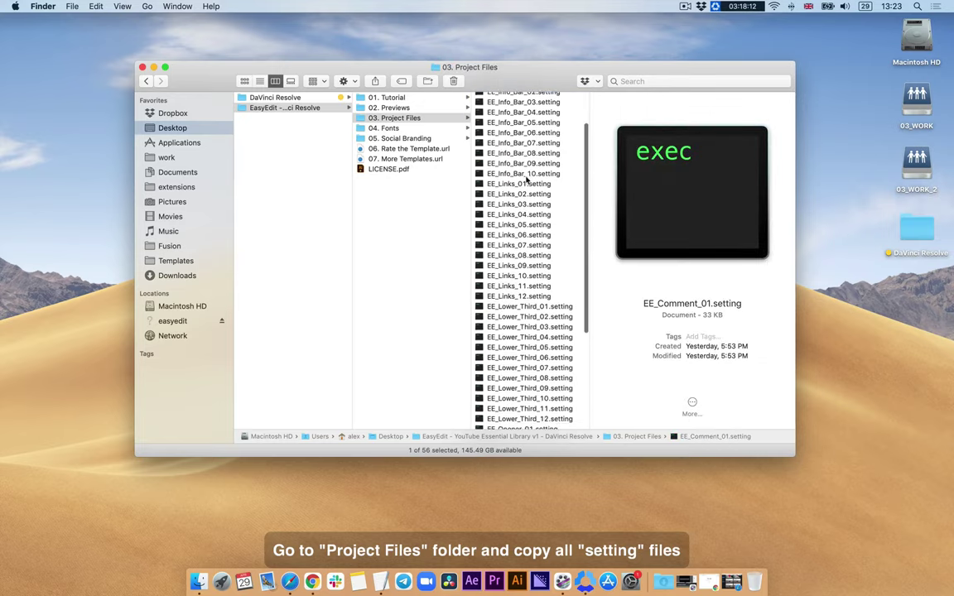
{"action": "scroll", "coordinate": [528, 180], "scroll_direction": "down", "scroll_amount": 2}
{"action": "scroll", "coordinate": [528, 190], "scroll_direction": "down", "scroll_amount": 2}
{"action": "scroll", "coordinate": [530, 207], "scroll_direction": "down", "scroll_amount": 2}
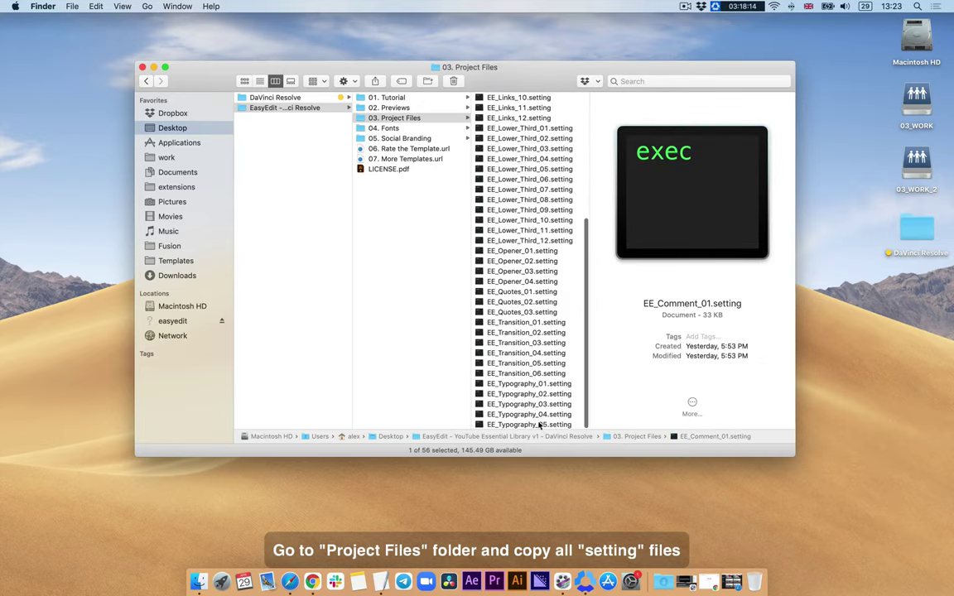
{"action": "key", "text": "super+a"}
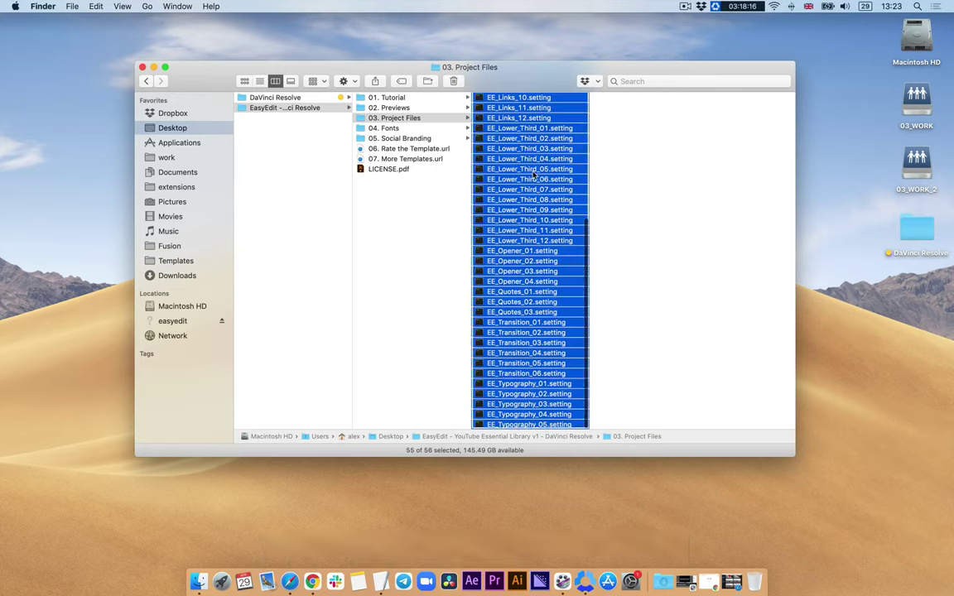
{"action": "right_click", "coordinate": [534, 172]}
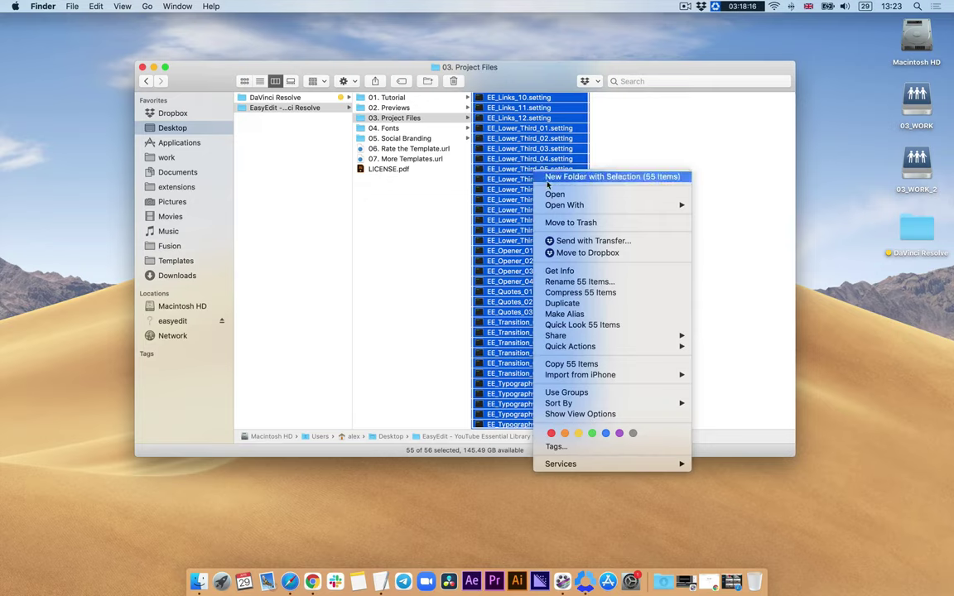
{"action": "left_click", "coordinate": [571, 365]}
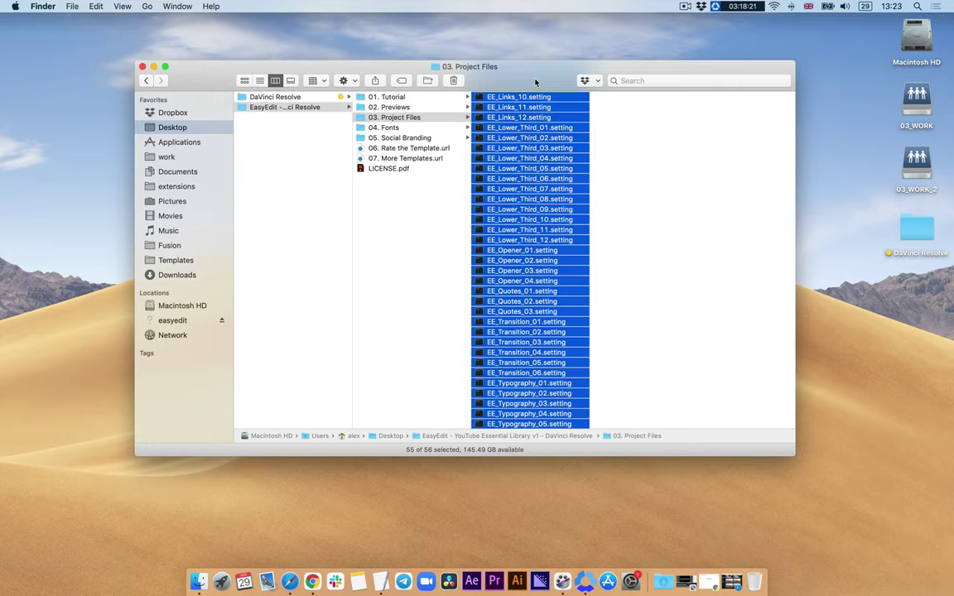
In a new Finder tab, navigate to Templates > Edit > Titles
{"action": "key", "text": "super+t"}
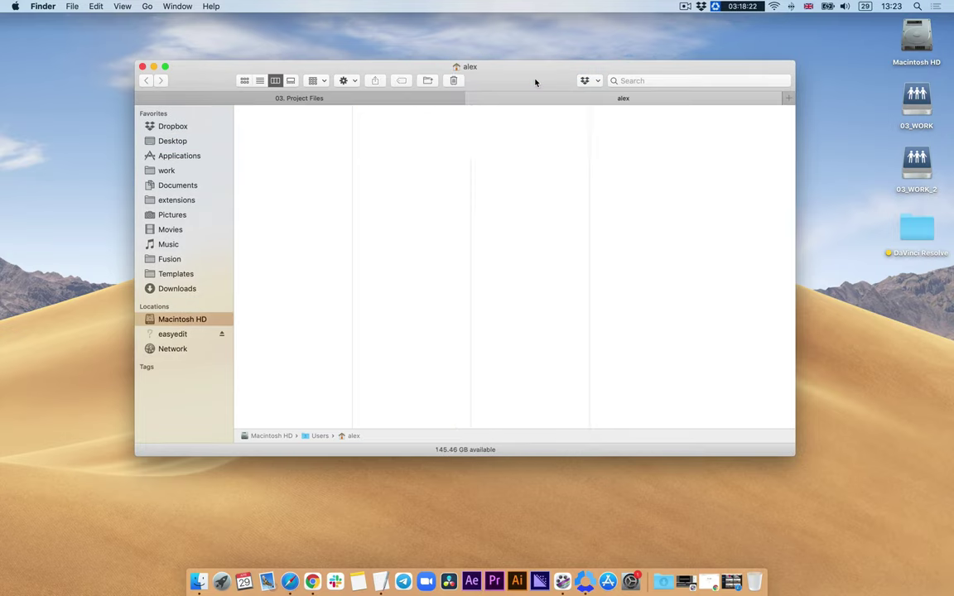
{"action": "left_click", "coordinate": [176, 275]}
{"action": "left_click", "coordinate": [257, 111]}
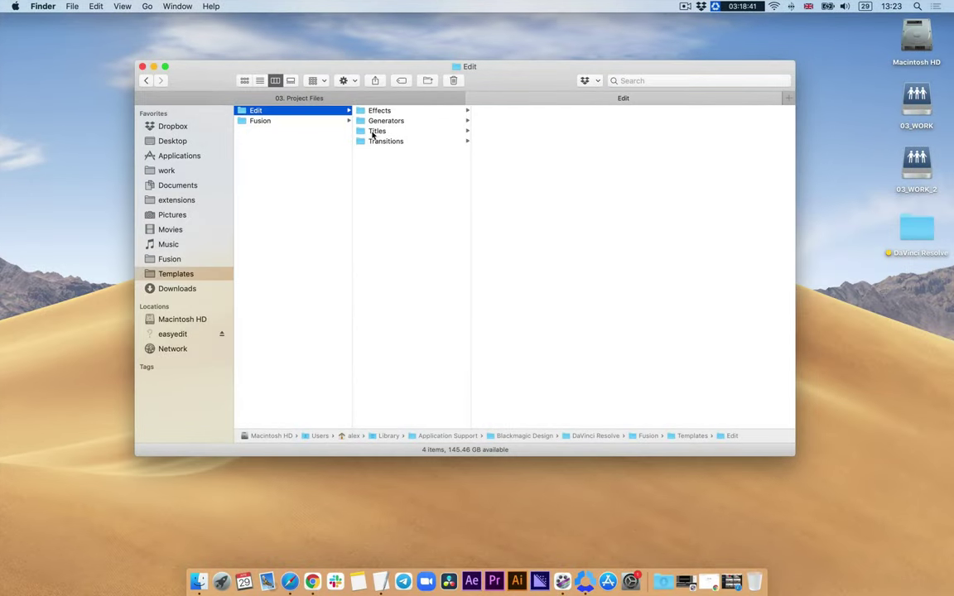
{"action": "left_click", "coordinate": [374, 132]}
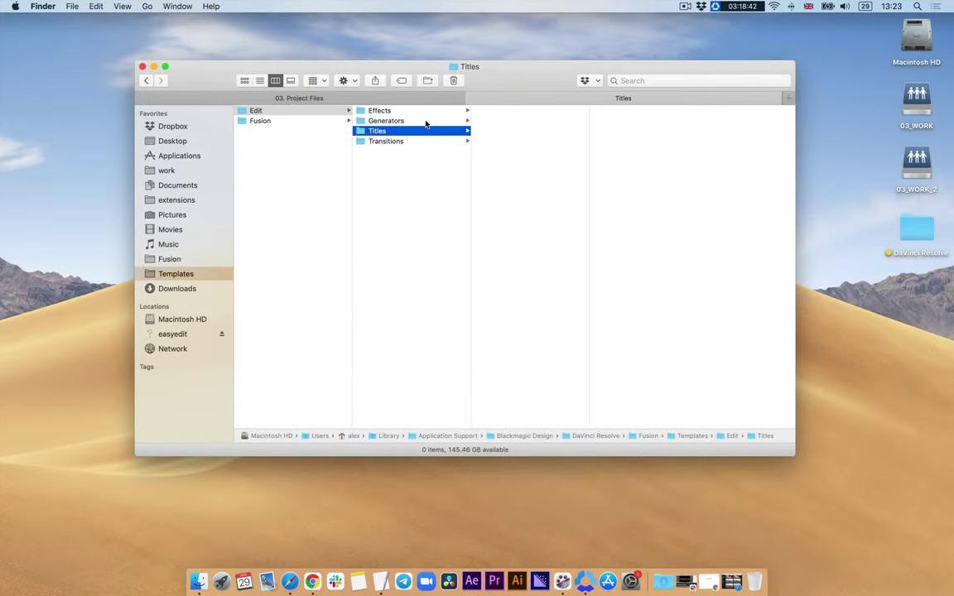
Paste the 55 copied .setting files into the Titles folder
{"action": "right_click", "coordinate": [524, 154]}
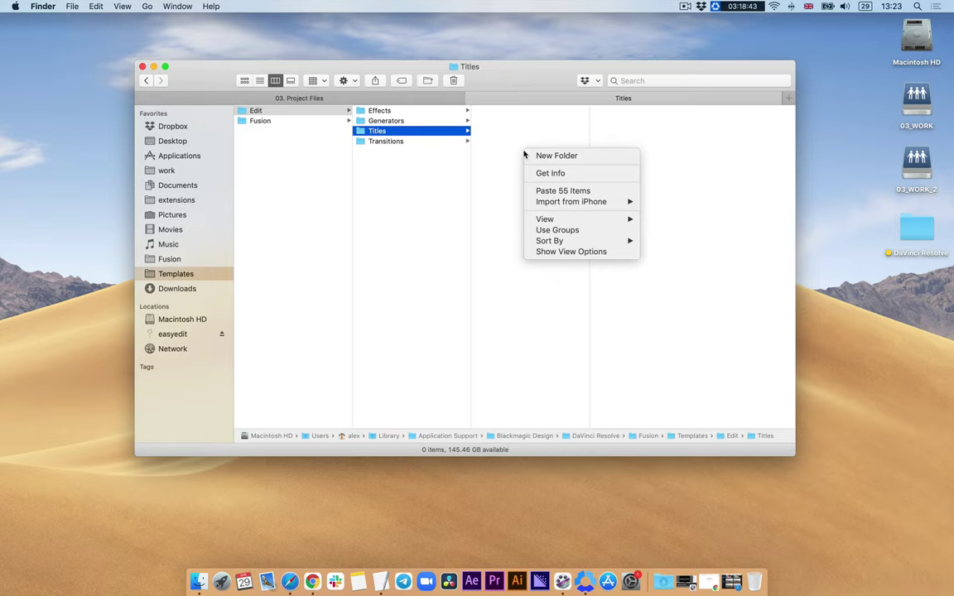
{"action": "left_click", "coordinate": [571, 192]}
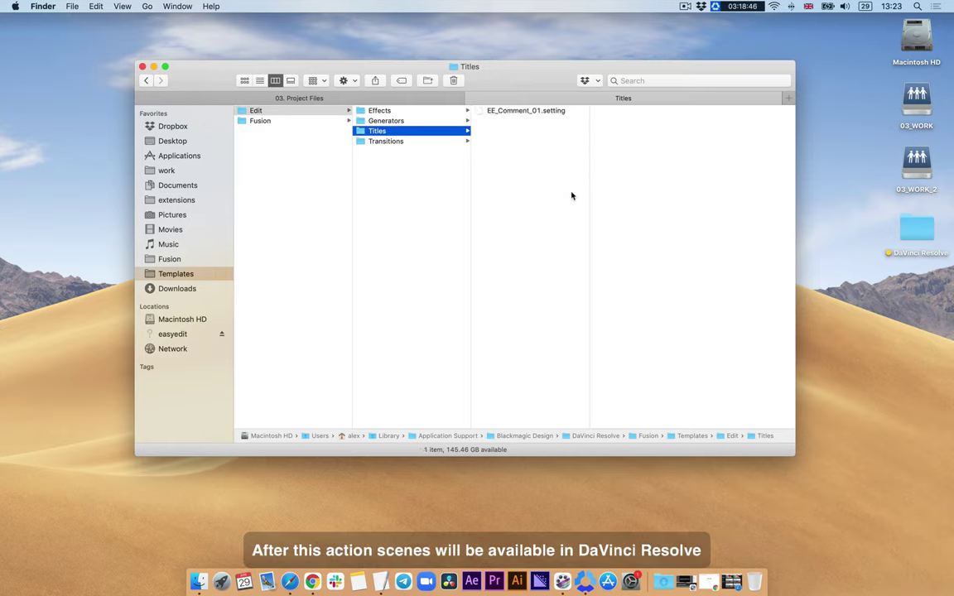
{"action": "scroll", "coordinate": [539, 224], "scroll_direction": "down", "scroll_amount": 10}
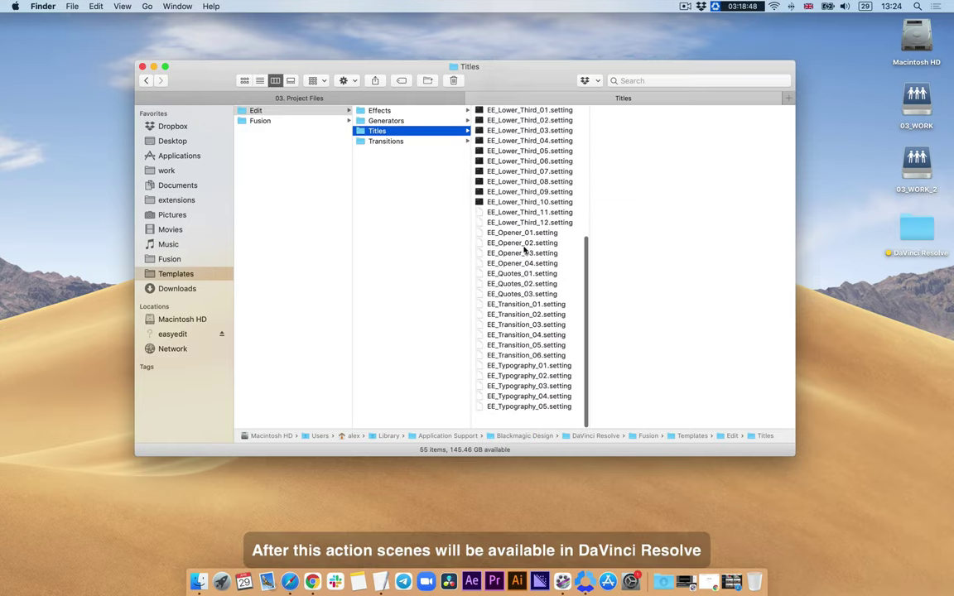
{"action": "scroll", "coordinate": [524, 249], "scroll_direction": "up", "scroll_amount": 10}
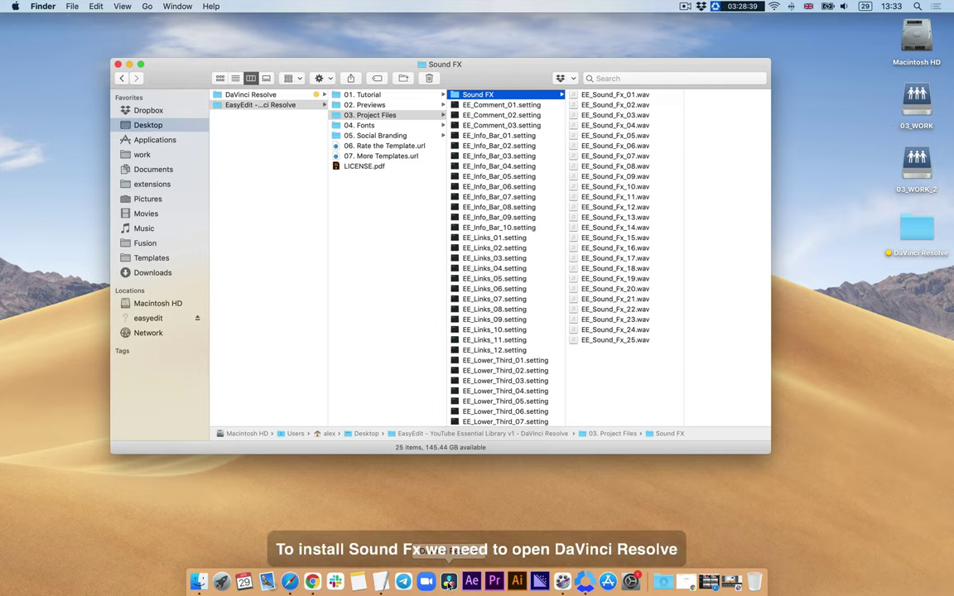
Launch DaVinci Resolve 17 from the Dock to reach the Project Manager
{"action": "left_click", "coordinate": [448, 583]}
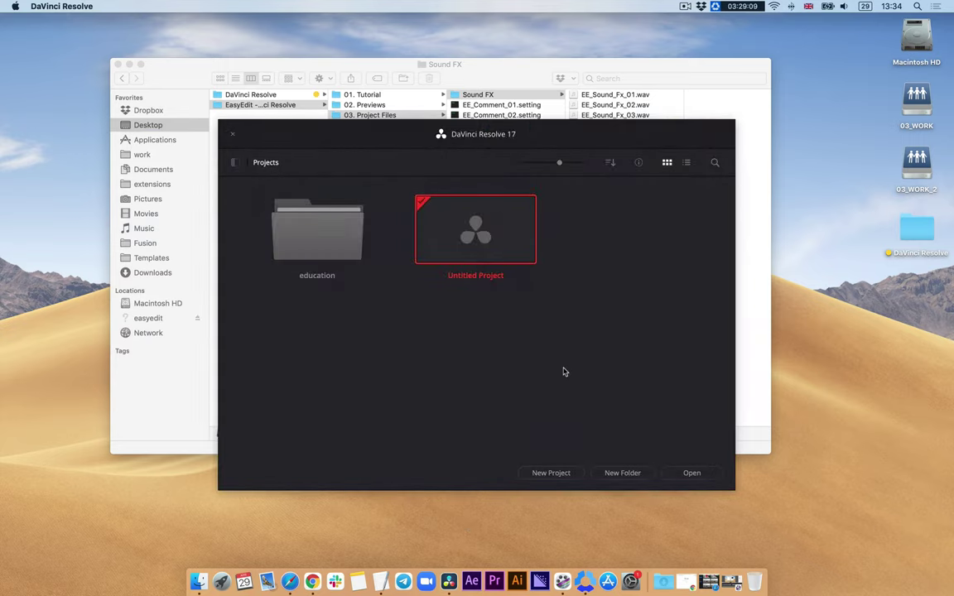
Open Untitled Project, switch to the Fairlight page and show the Sound Library
{"action": "left_click", "coordinate": [698, 472]}
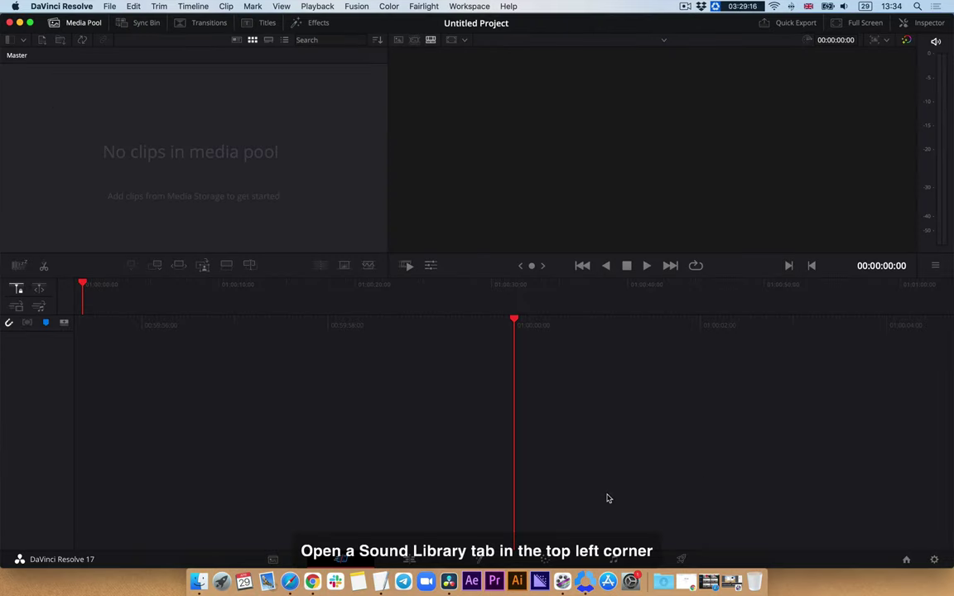
{"action": "left_click", "coordinate": [613, 561]}
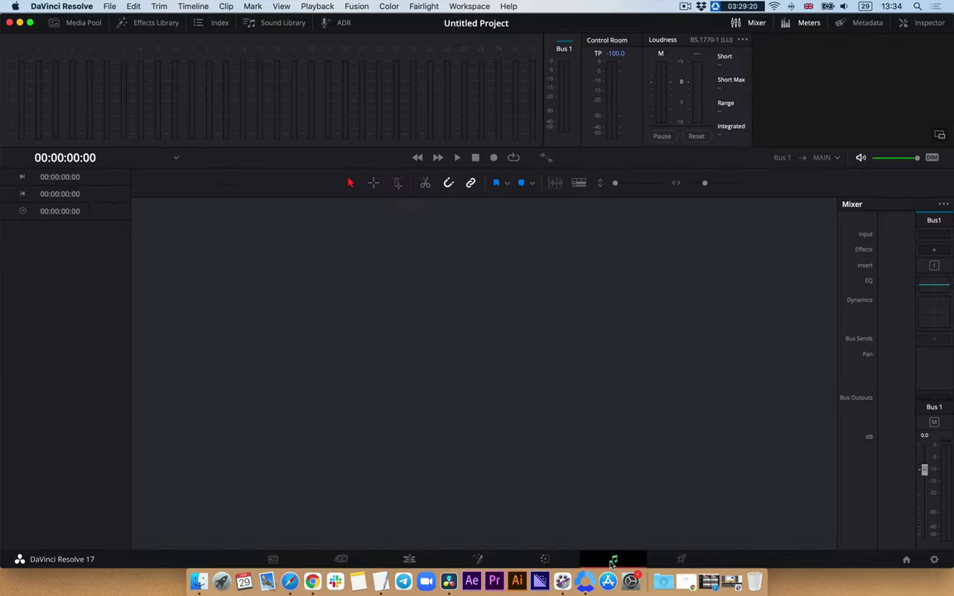
{"action": "left_click", "coordinate": [298, 25]}
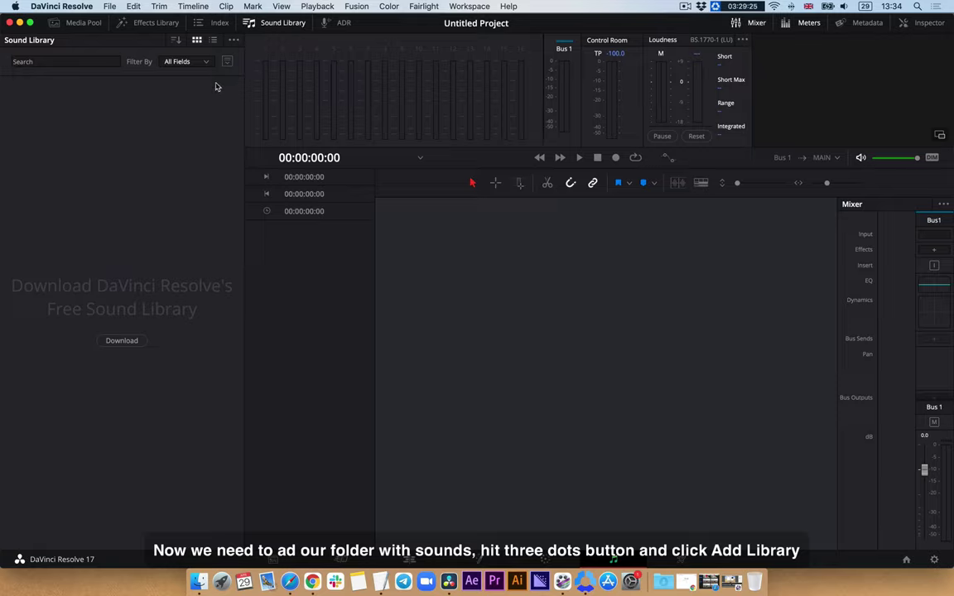
Add Desktop > EasyEdit > 03. Project Files > Sound FX as a Sound Library folder
{"action": "left_click", "coordinate": [233, 41]}
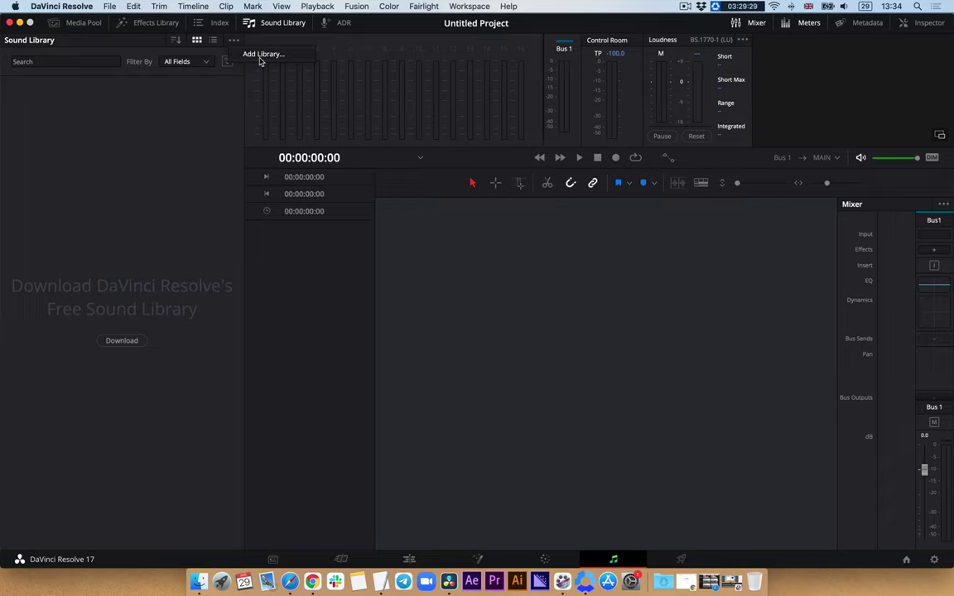
{"action": "left_click", "coordinate": [261, 55]}
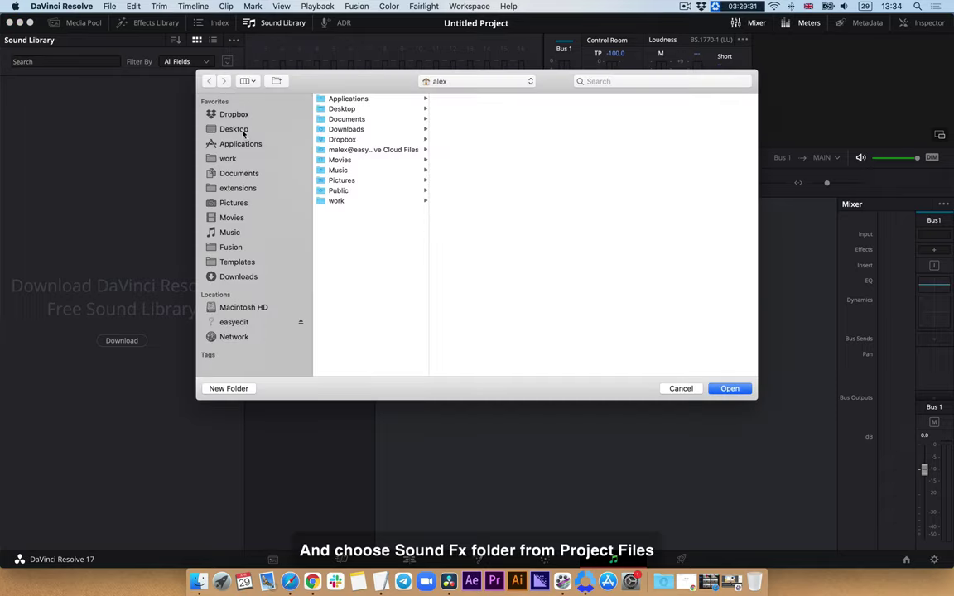
{"action": "left_click", "coordinate": [244, 131]}
{"action": "left_click", "coordinate": [381, 109]}
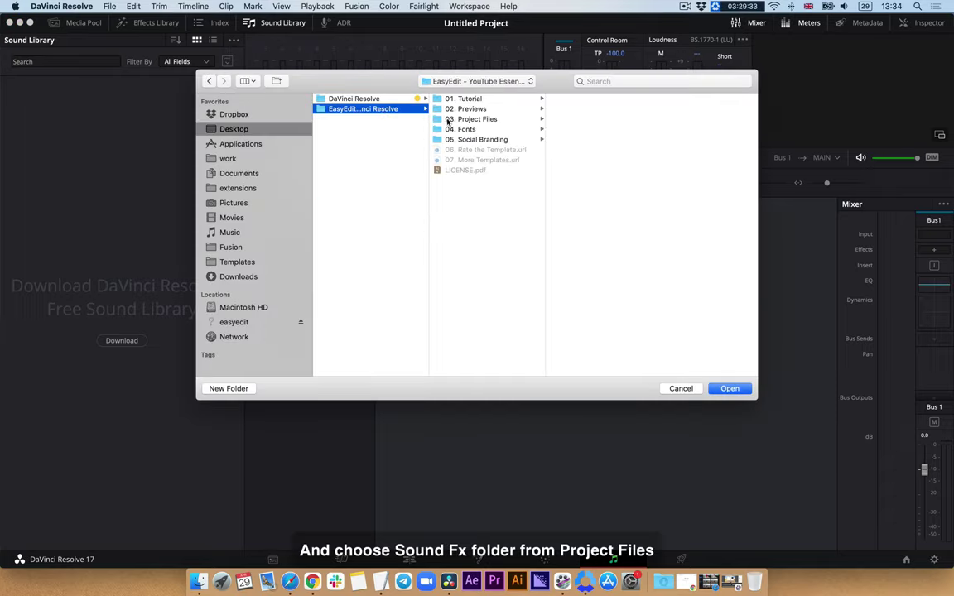
{"action": "left_click", "coordinate": [473, 120]}
{"action": "left_click", "coordinate": [555, 100]}
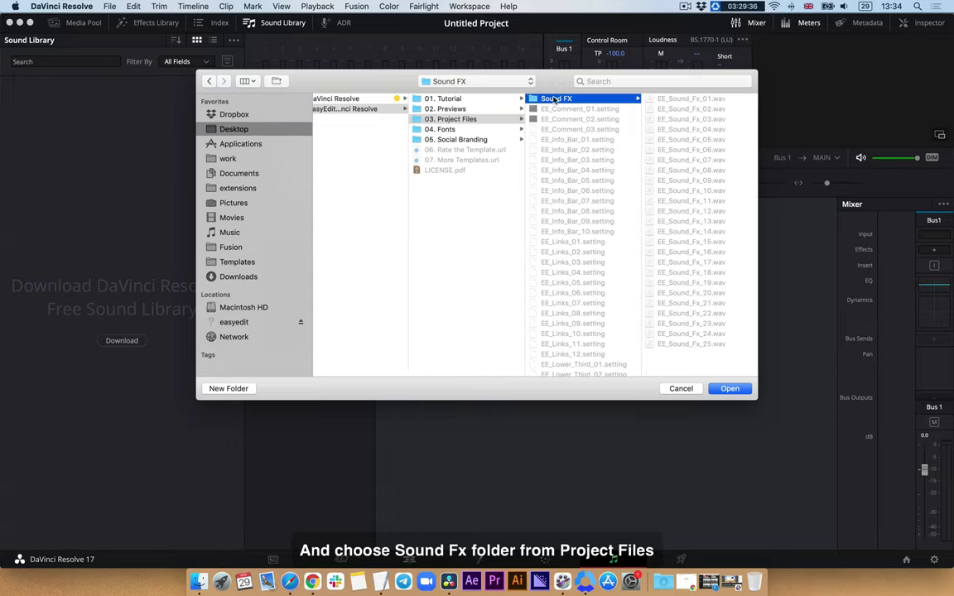
{"action": "left_click", "coordinate": [729, 389]}
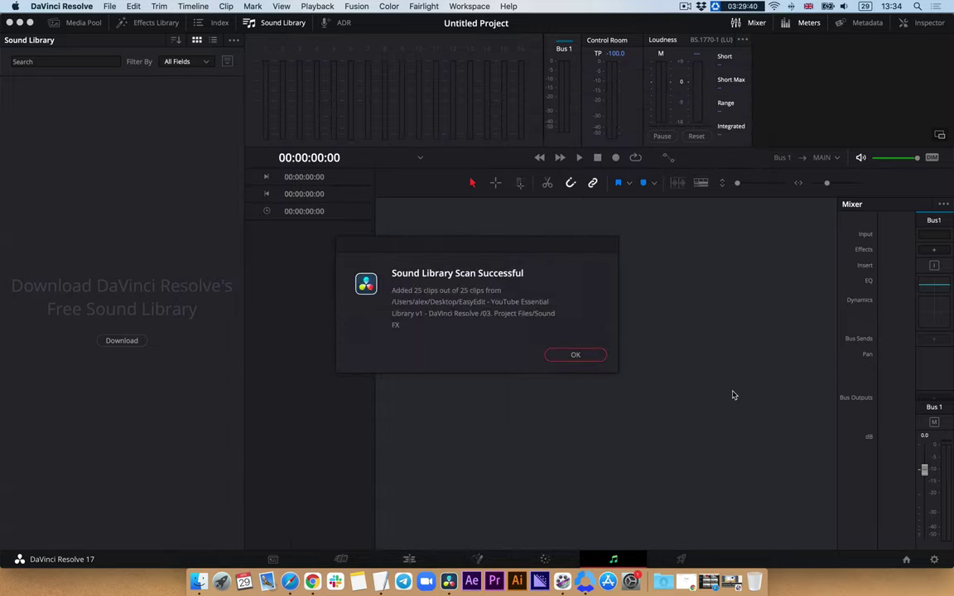
Dismiss the 25-clip scan message and search the Sound Library for EE_
{"action": "left_click_drag", "start_coordinate": [592, 248], "coordinate": [584, 173]}
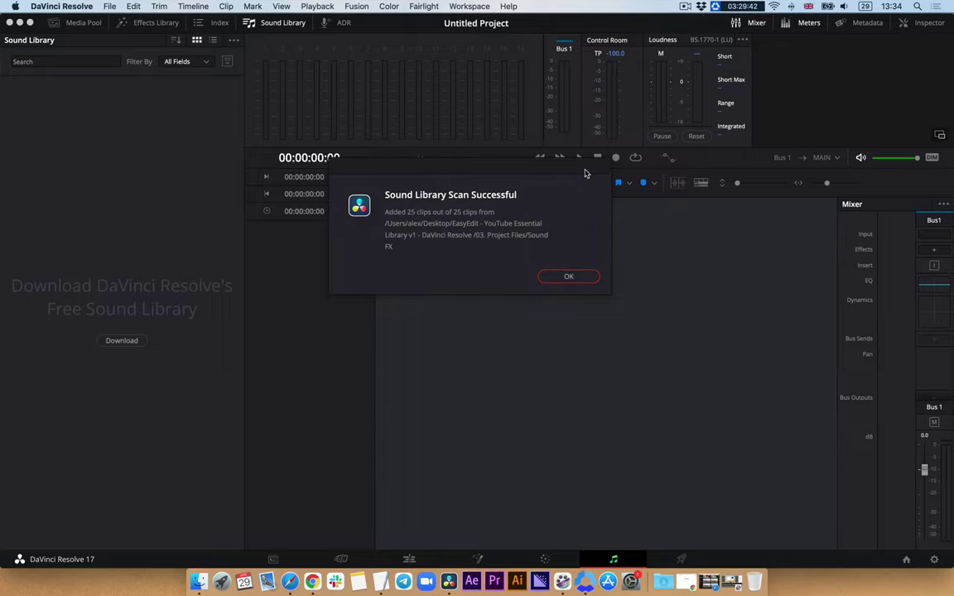
{"action": "left_click", "coordinate": [567, 276]}
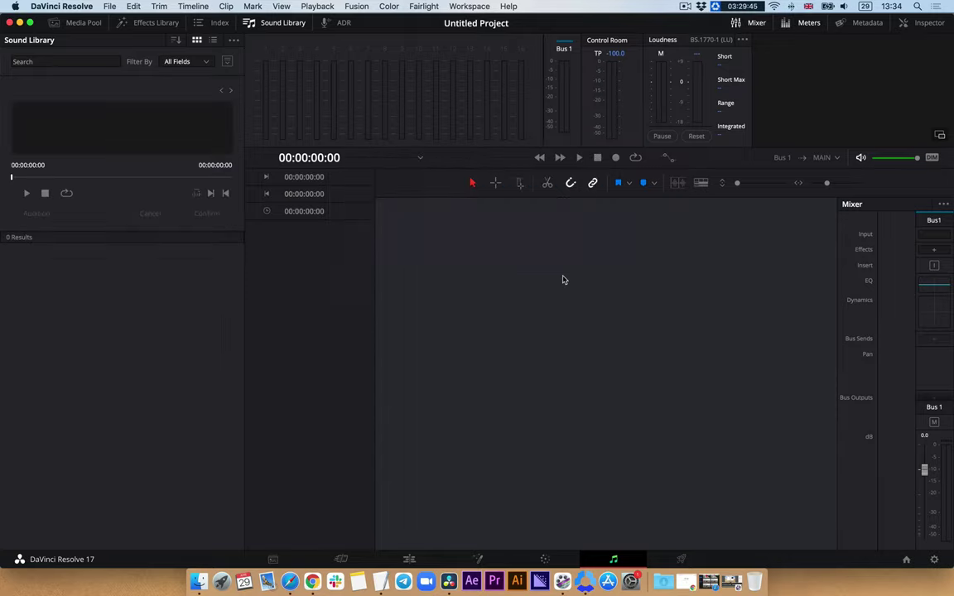
{"action": "left_click", "coordinate": [107, 61]}
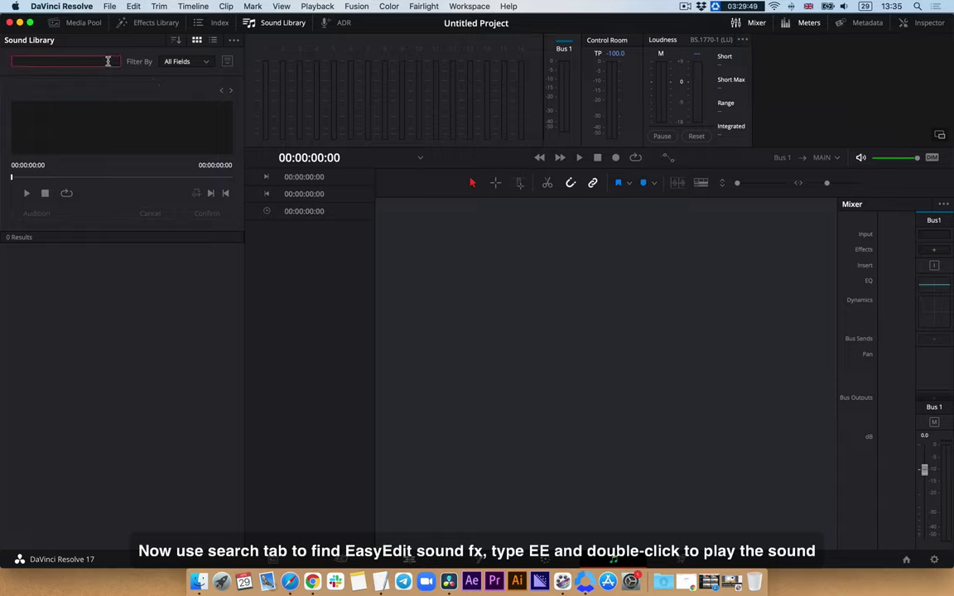
{"action": "type", "text": "EE_"}
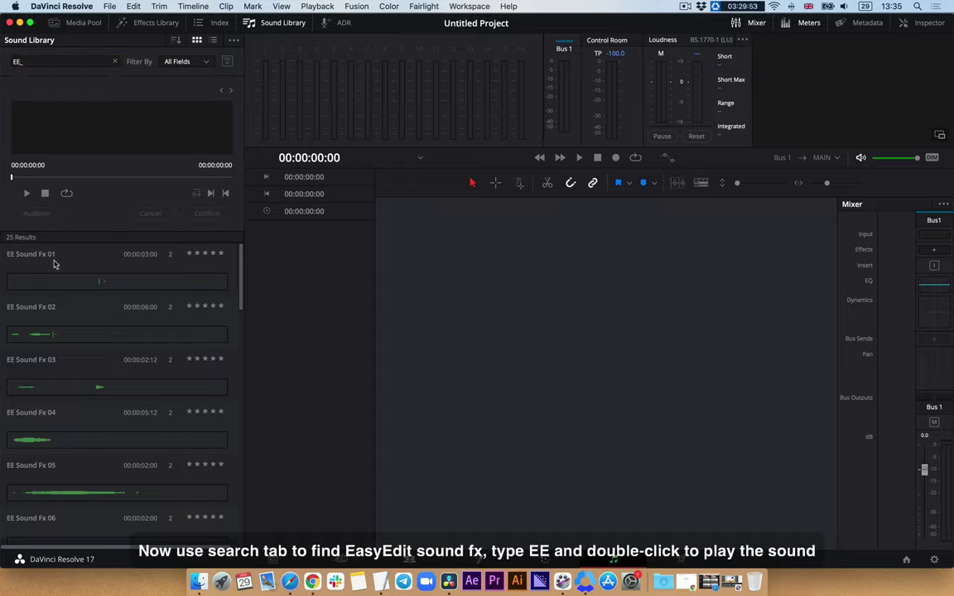
Preview the EE Sound Fx 01 and 02 clips from the results
{"action": "scroll", "coordinate": [53, 264], "scroll_direction": "down", "scroll_amount": 5}
{"action": "scroll", "coordinate": [54, 263], "scroll_direction": "down", "scroll_amount": 5}
{"action": "scroll", "coordinate": [54, 264], "scroll_direction": "down", "scroll_amount": 2}
{"action": "scroll", "coordinate": [54, 264], "scroll_direction": "up", "scroll_amount": 10}
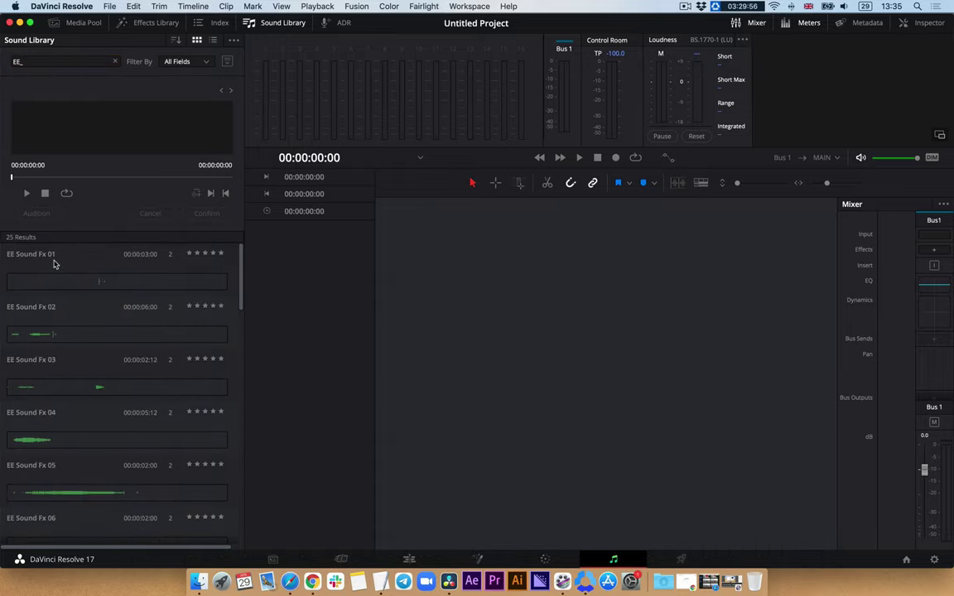
{"action": "left_click", "coordinate": [66, 284]}
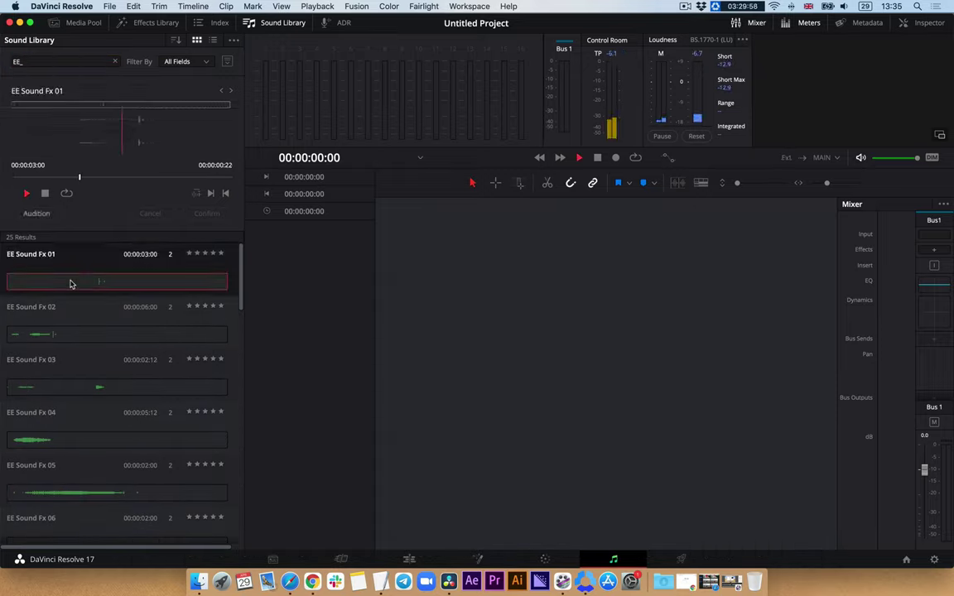
{"action": "left_click", "coordinate": [97, 337]}
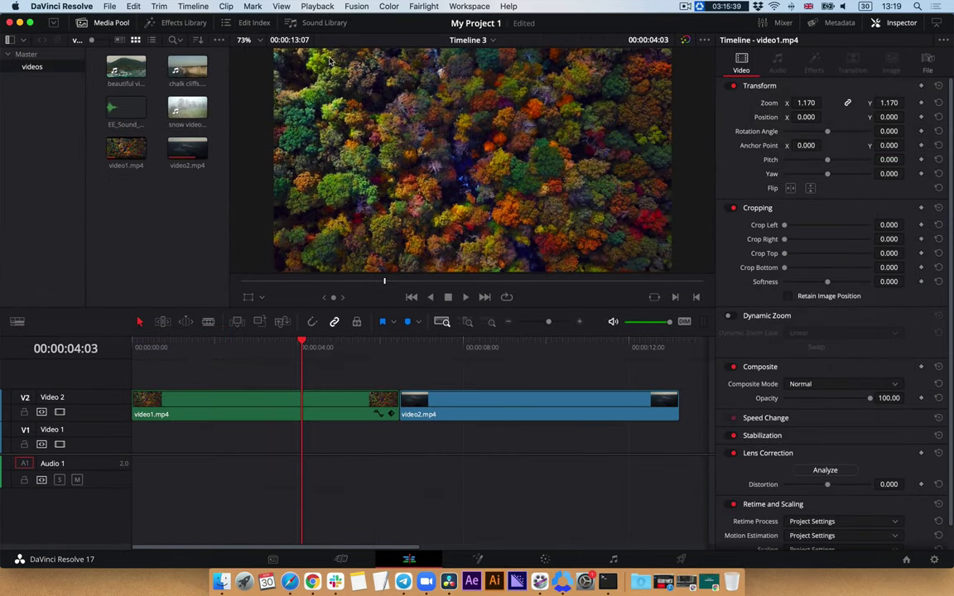
Search the Sound Library for EE_ and audition EE Sound Fx 23 and 20
{"action": "left_click", "coordinate": [314, 28]}
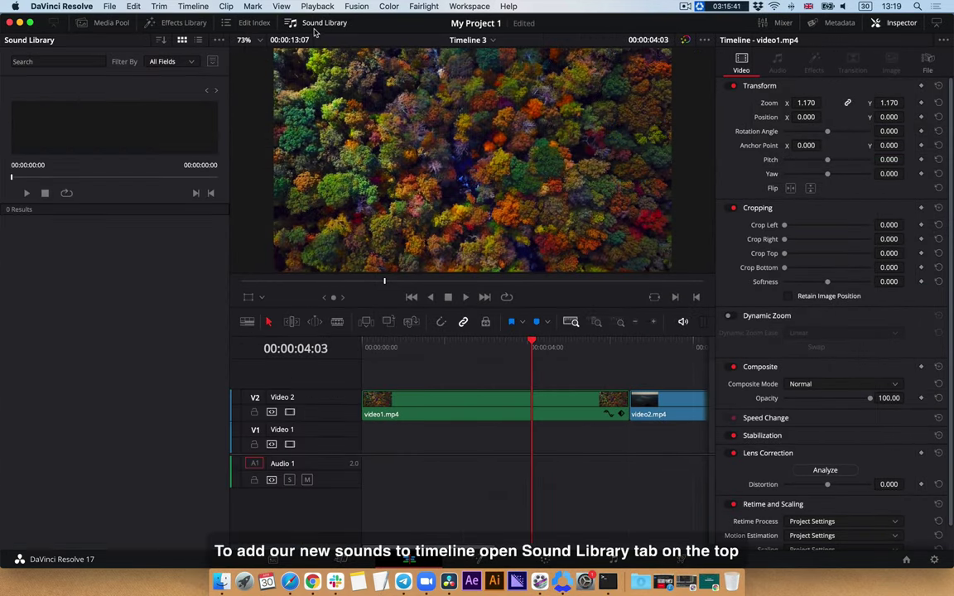
{"action": "left_click", "coordinate": [74, 60]}
{"action": "type", "text": "EE_"}
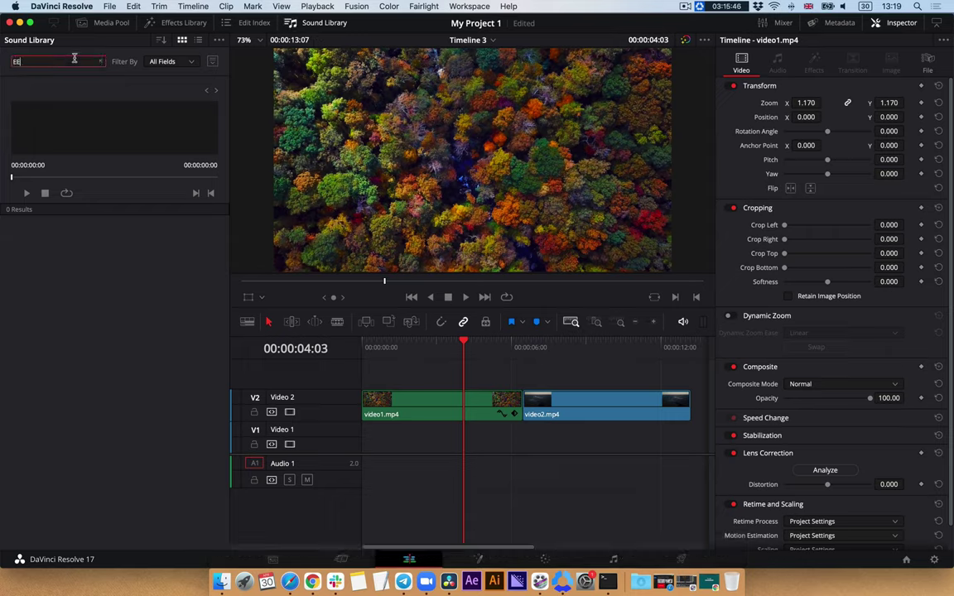
{"action": "key", "text": "Return"}
{"action": "scroll", "coordinate": [74, 340], "scroll_direction": "down", "scroll_amount": 10}
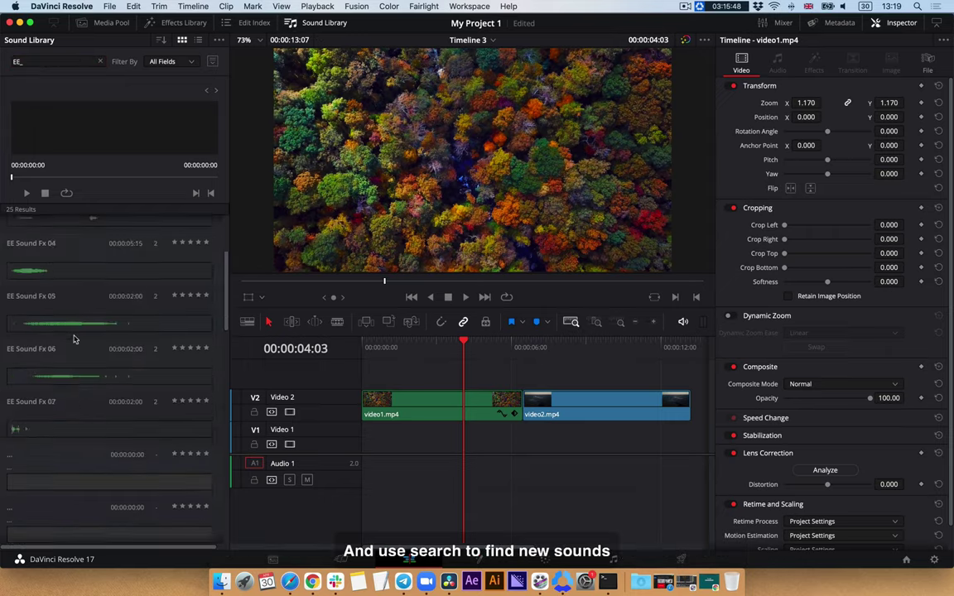
{"action": "scroll", "coordinate": [73, 340], "scroll_direction": "up", "scroll_amount": 1}
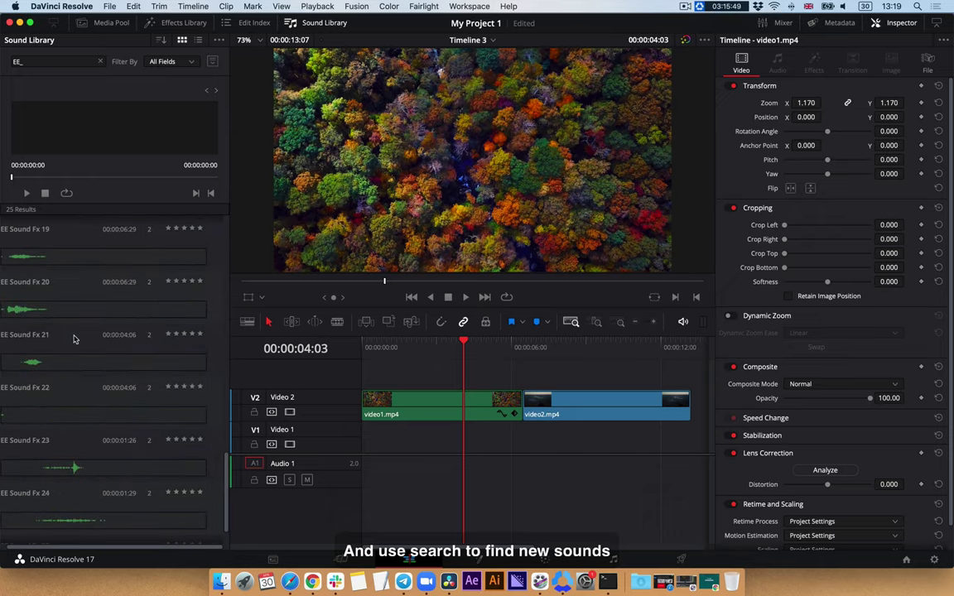
{"action": "left_click", "coordinate": [52, 470]}
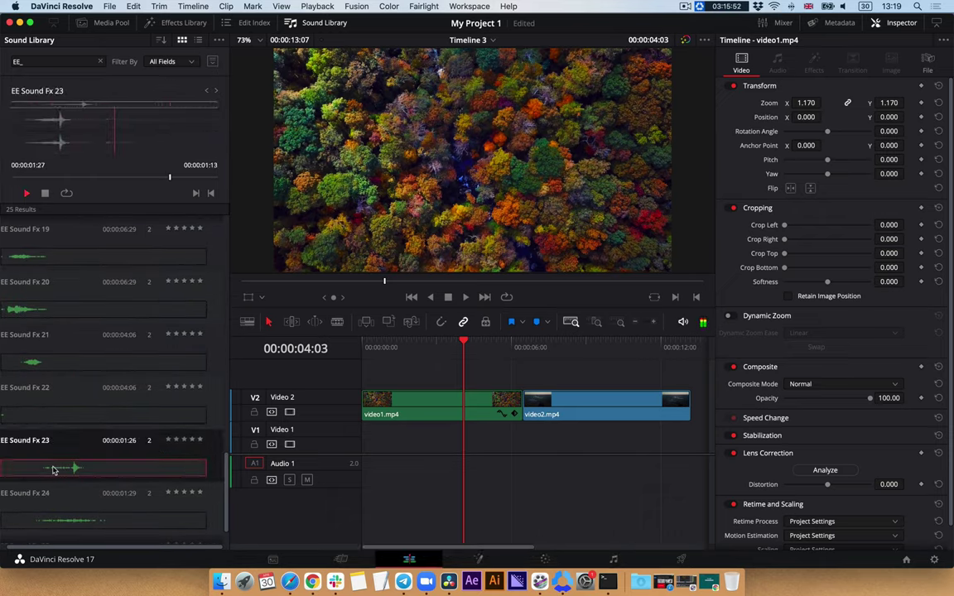
{"action": "key", "text": "XF86AudioRaiseVolume"}
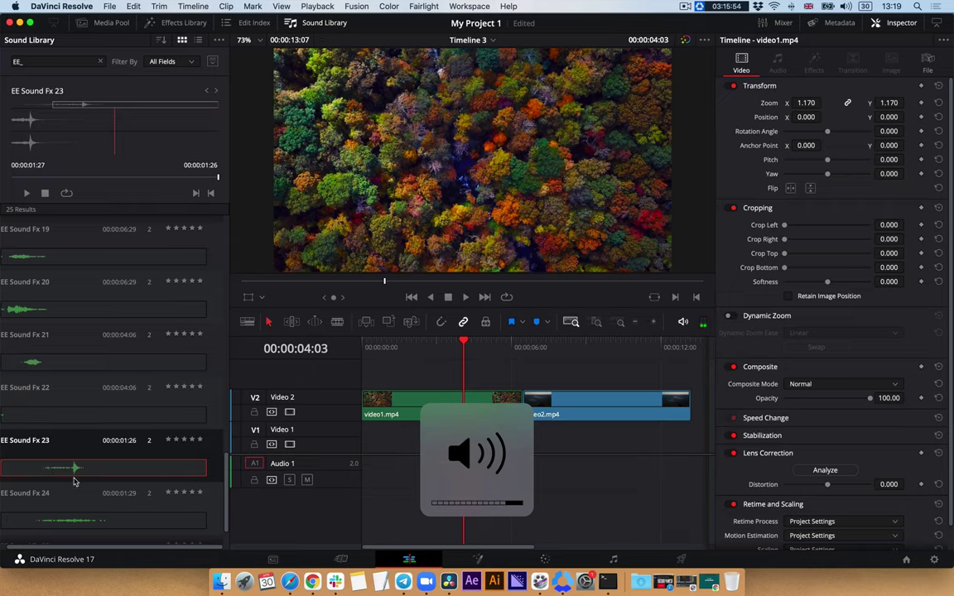
{"action": "left_click", "coordinate": [29, 311]}
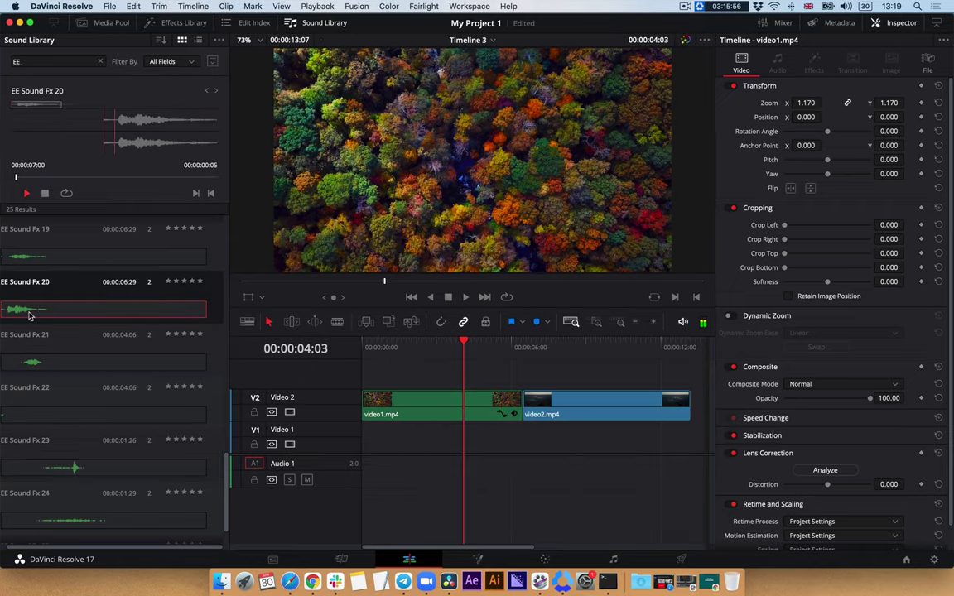
Place EE_Sound_Fx_20.wav on Audio 1 and play it back from about one second
{"action": "mouse_move", "coordinate": [29, 314]}
{"action": "left_mouse_down"}
{"action": "mouse_move", "coordinate": [336, 389]}
{"action": "mouse_move", "coordinate": [422, 472]}
{"action": "left_mouse_up"}
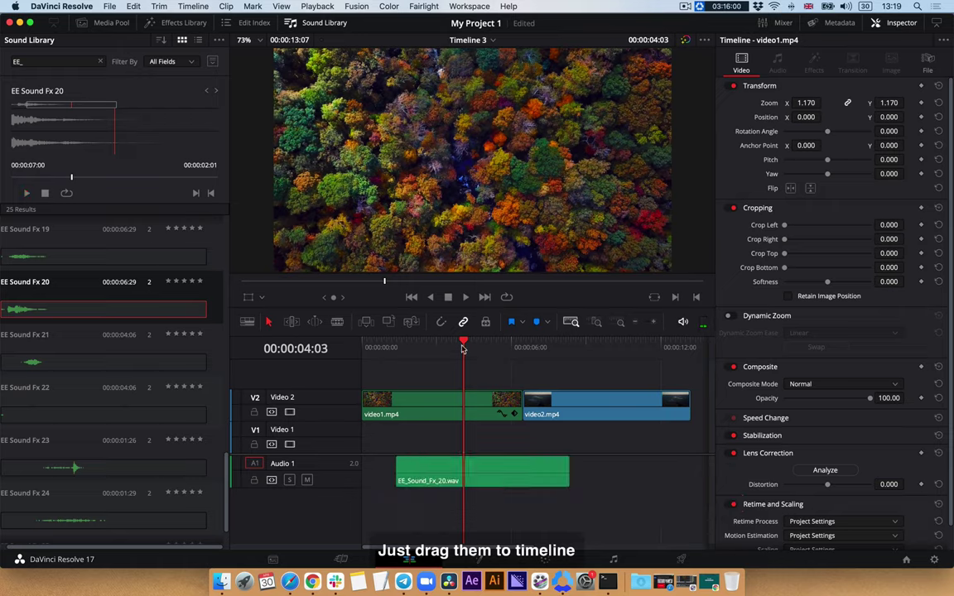
{"action": "left_click_drag", "start_coordinate": [462, 348], "coordinate": [396, 346]}
{"action": "key", "text": "space"}
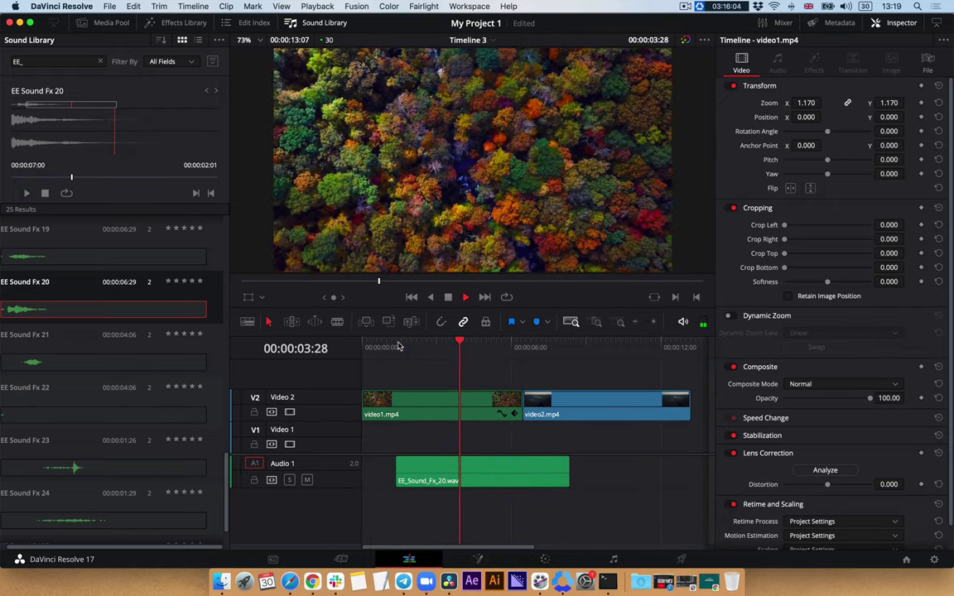
{"action": "key", "text": "space"}
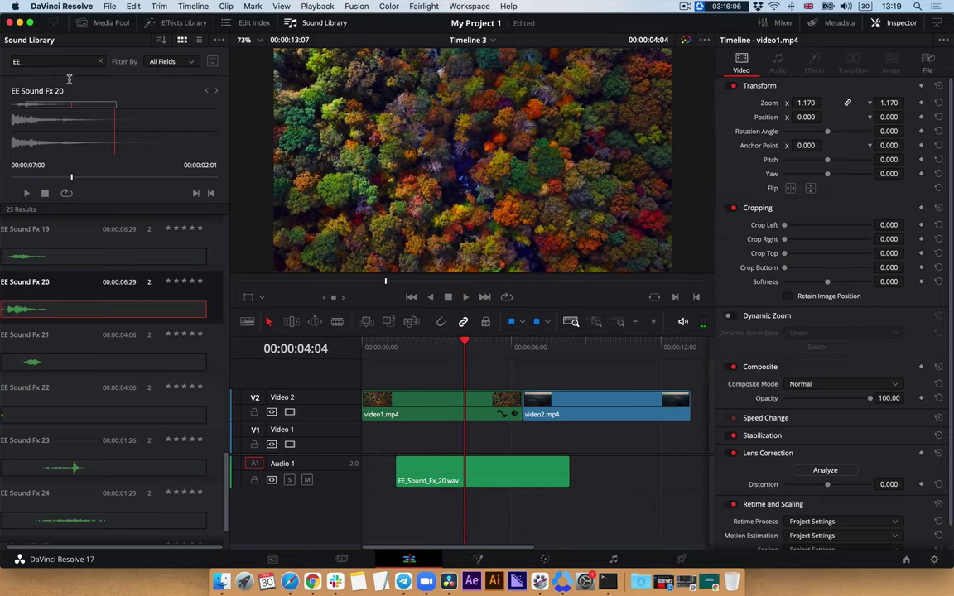
Lower the EE_Sound_Fx_20.wav clip's volume to -34.57 in the Inspector
{"action": "left_click", "coordinate": [452, 470]}
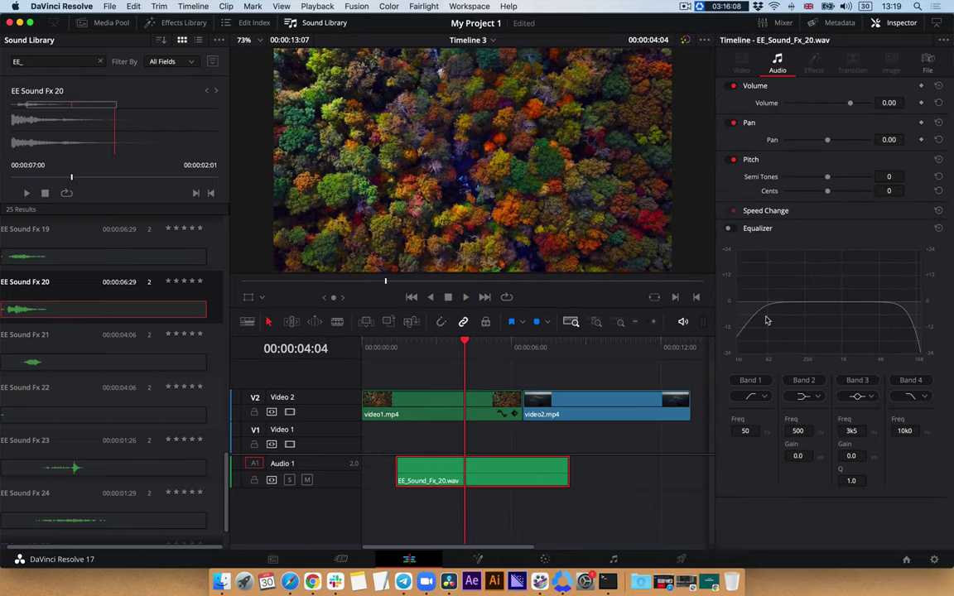
{"action": "left_click", "coordinate": [876, 24]}
{"action": "left_click", "coordinate": [875, 24]}
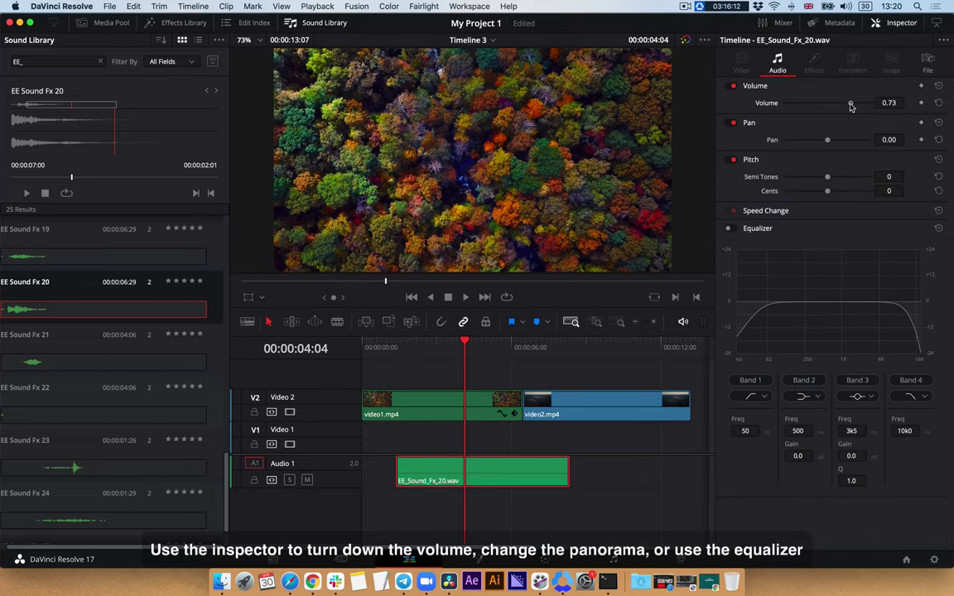
{"action": "left_click_drag", "start_coordinate": [850, 102], "coordinate": [827, 104]}
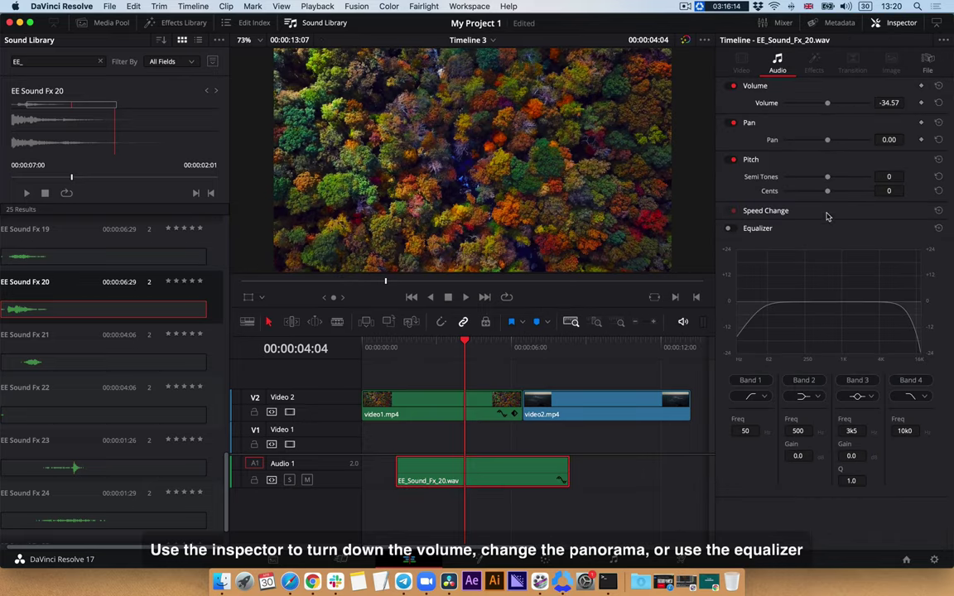
Turn on the clip's equalizer with the low band at 188 and the high band at 2k3
{"action": "left_click", "coordinate": [732, 228]}
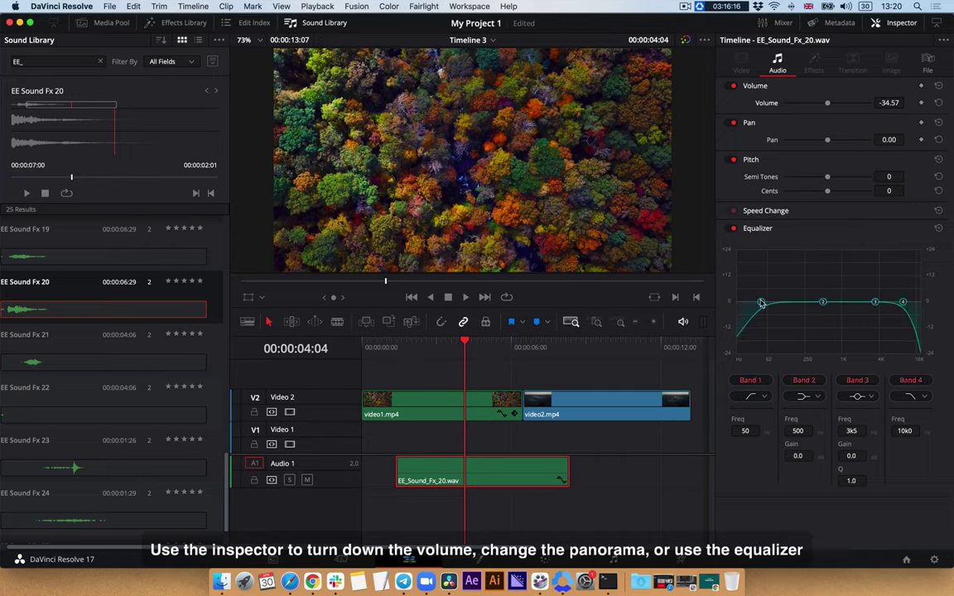
{"action": "left_click_drag", "start_coordinate": [762, 303], "coordinate": [795, 312]}
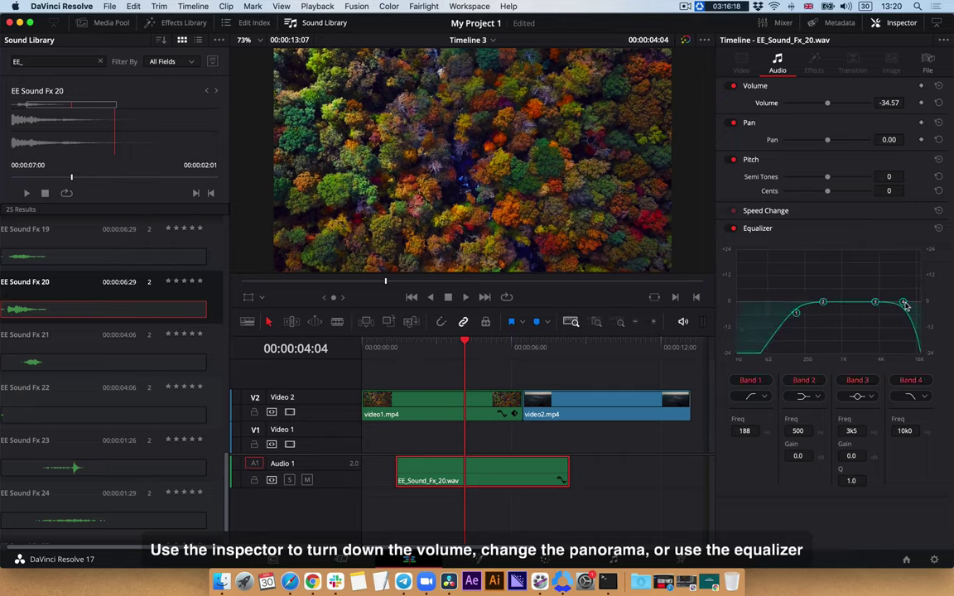
{"action": "left_click_drag", "start_coordinate": [904, 303], "coordinate": [864, 326]}
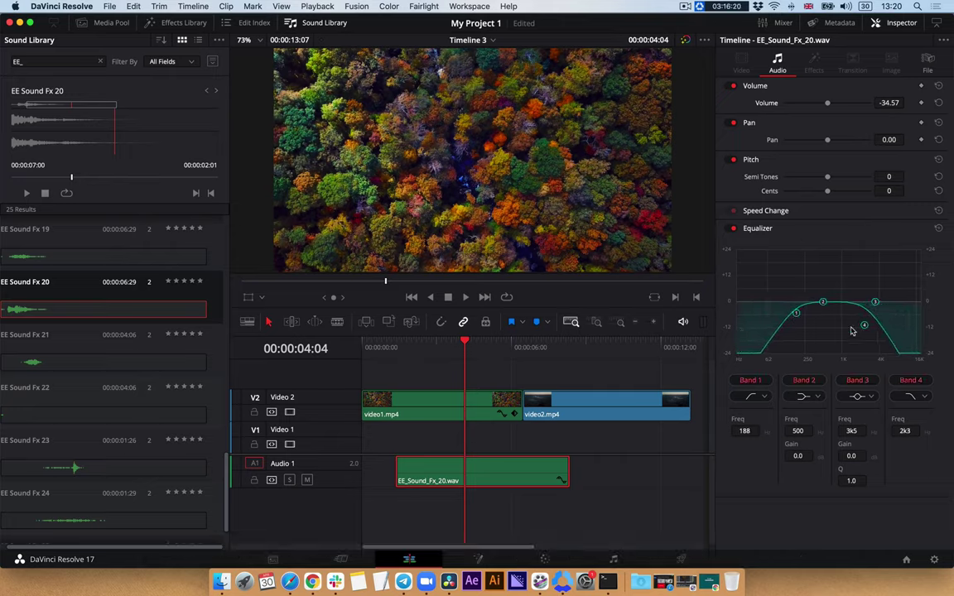
{"action": "left_click", "coordinate": [474, 439]}
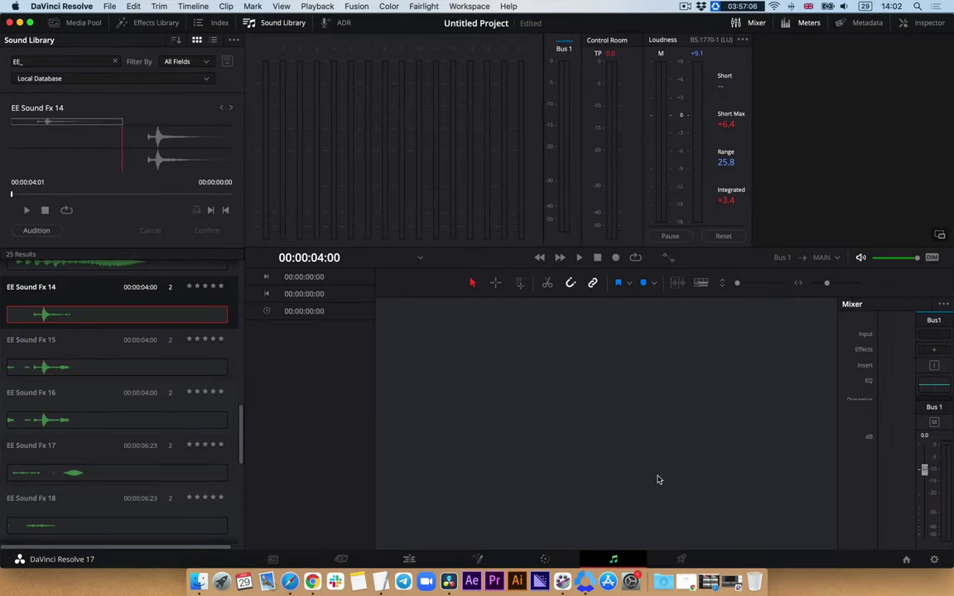
Answer the save prompt and create a new project named My Project 1
{"action": "left_click", "coordinate": [908, 562]}
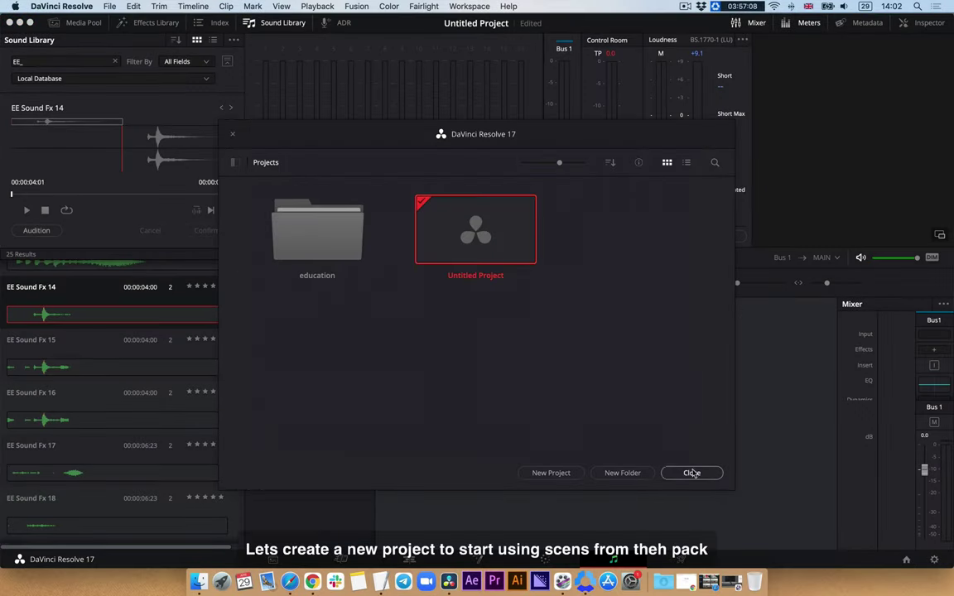
{"action": "left_click", "coordinate": [572, 477]}
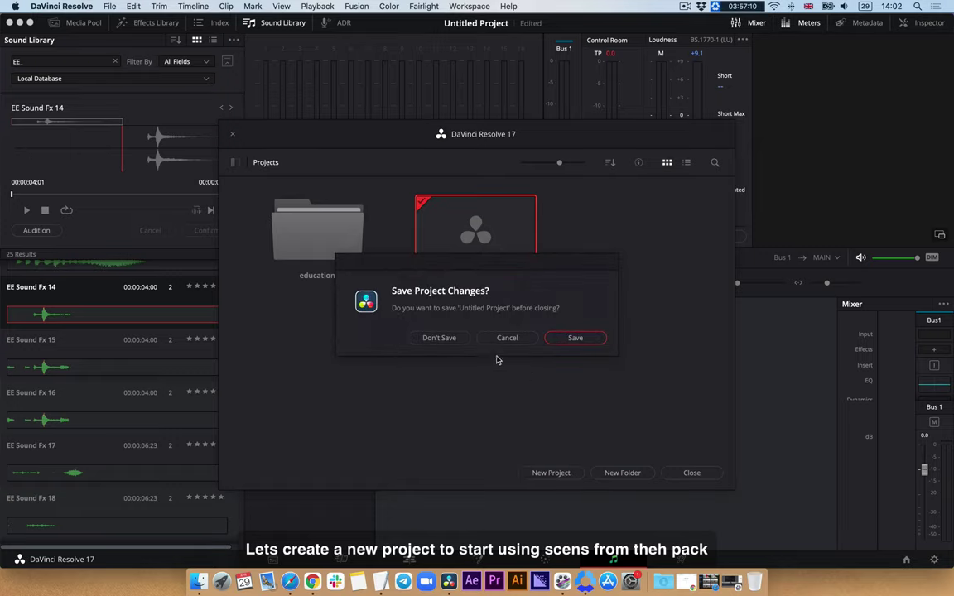
{"action": "left_click", "coordinate": [439, 338]}
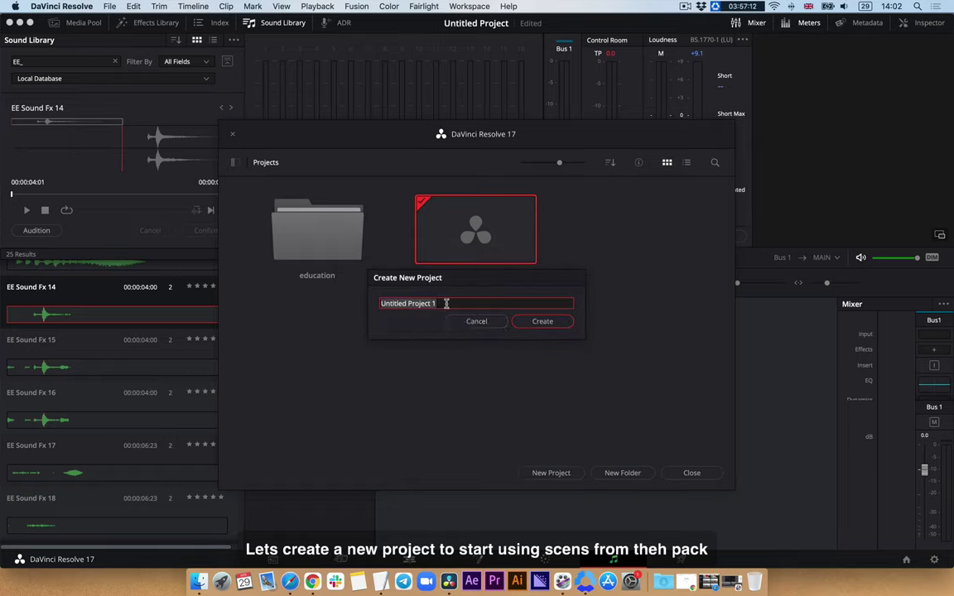
{"action": "type", "text": "My Pro"}
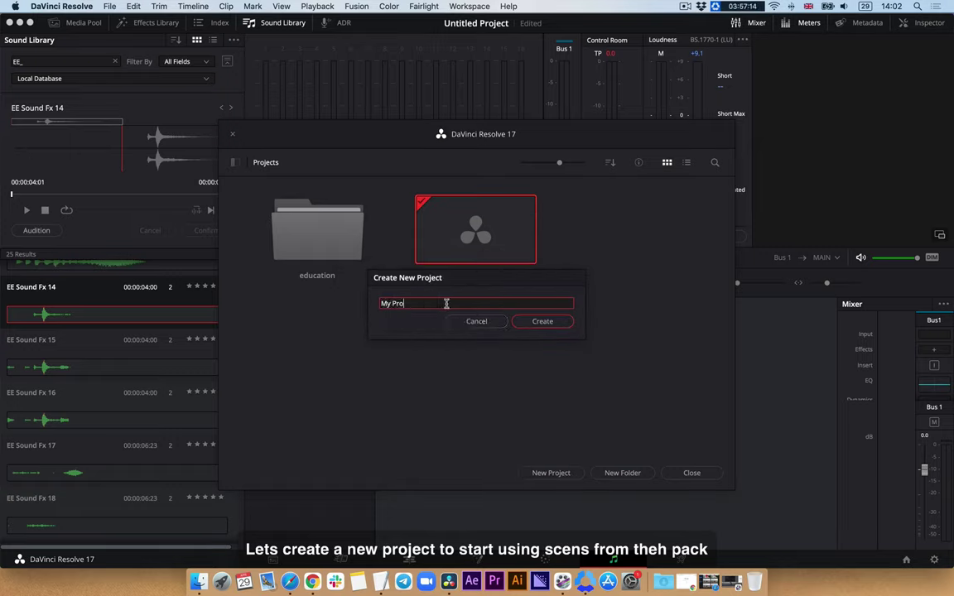
{"action": "type", "text": "ject"}
{"action": "type", "text": " 1"}
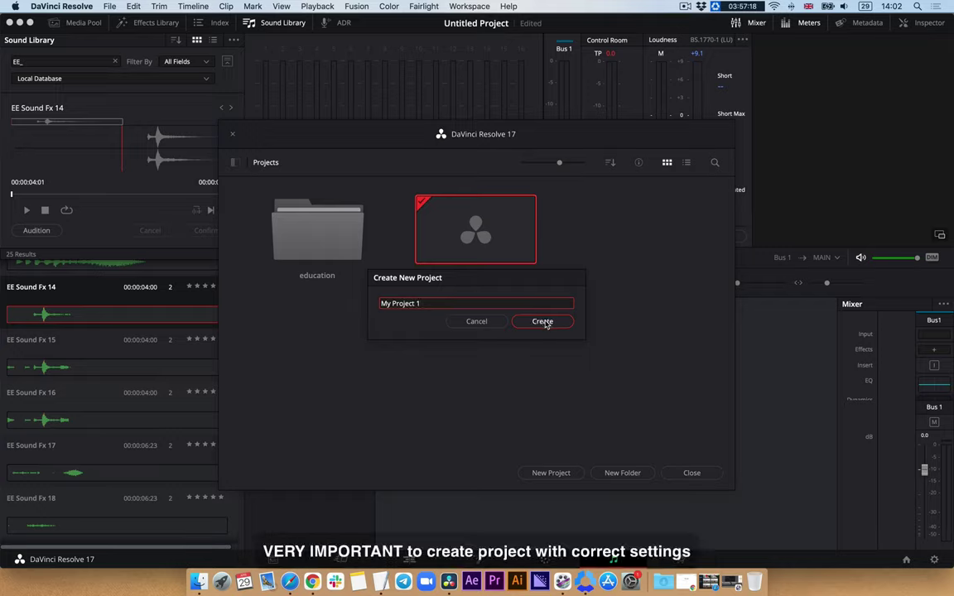
{"action": "left_click", "coordinate": [543, 322]}
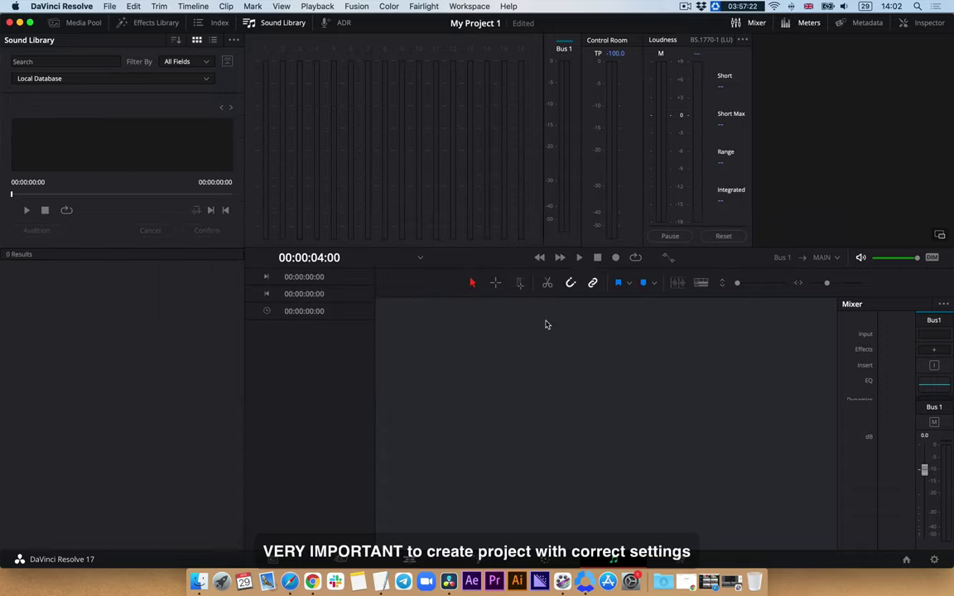
Save Master Settings at 1920 x 1080 HD and 30 fps, then go to the Edit page
{"action": "left_click", "coordinate": [934, 559]}
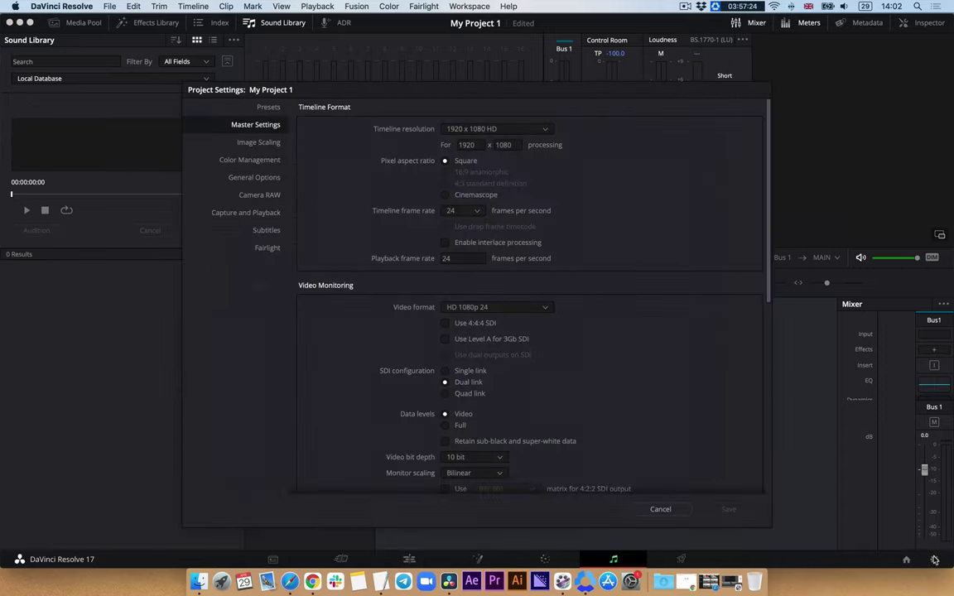
{"action": "left_click", "coordinate": [522, 130]}
{"action": "scroll", "coordinate": [505, 245], "scroll_direction": "down", "scroll_amount": 5}
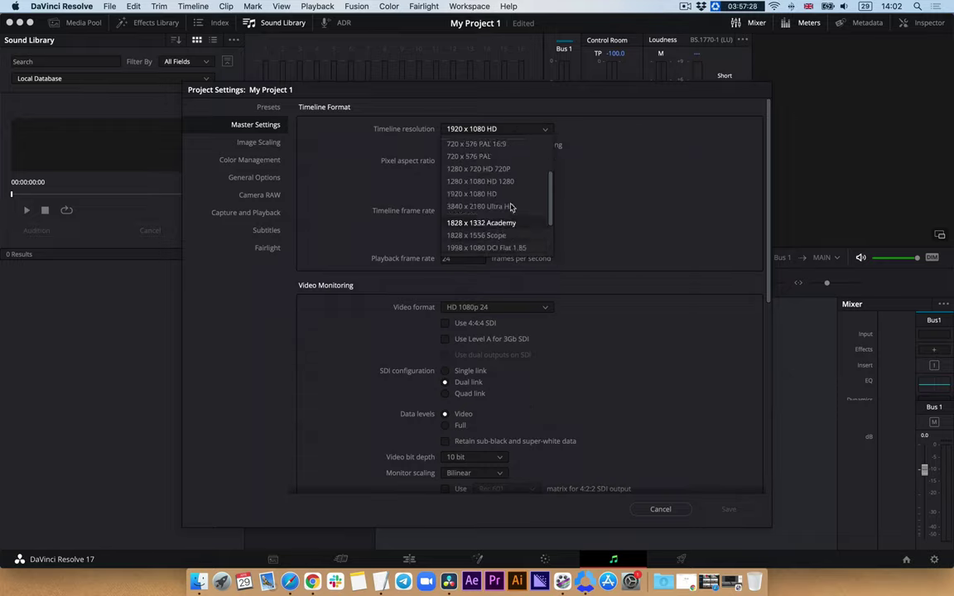
{"action": "left_click", "coordinate": [489, 118]}
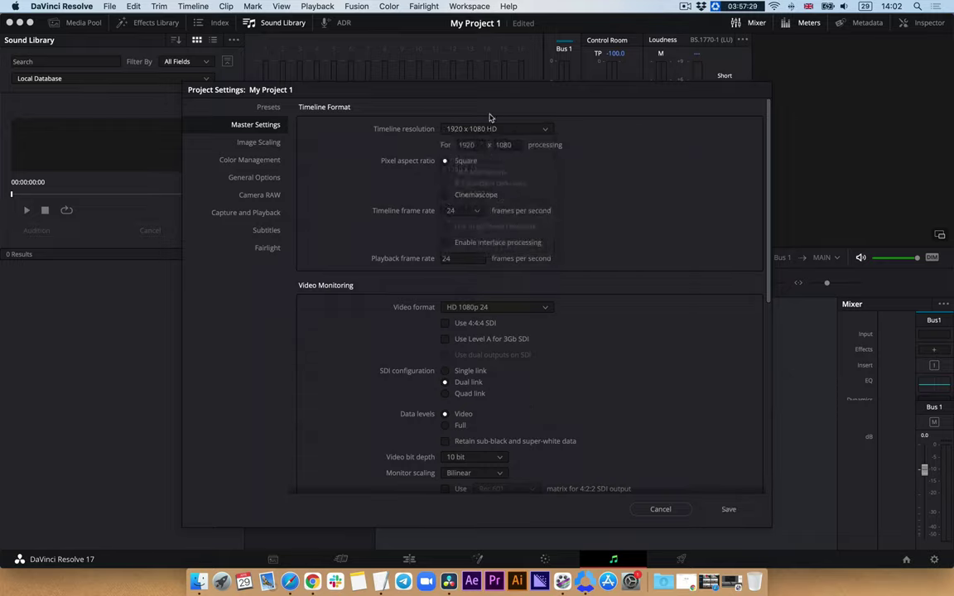
{"action": "left_click", "coordinate": [469, 215]}
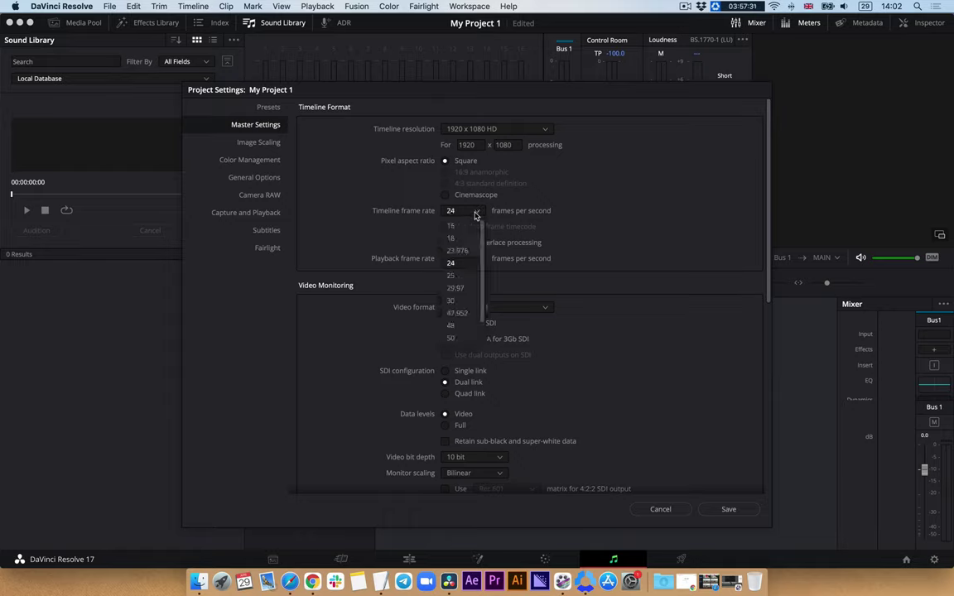
{"action": "left_click", "coordinate": [452, 300]}
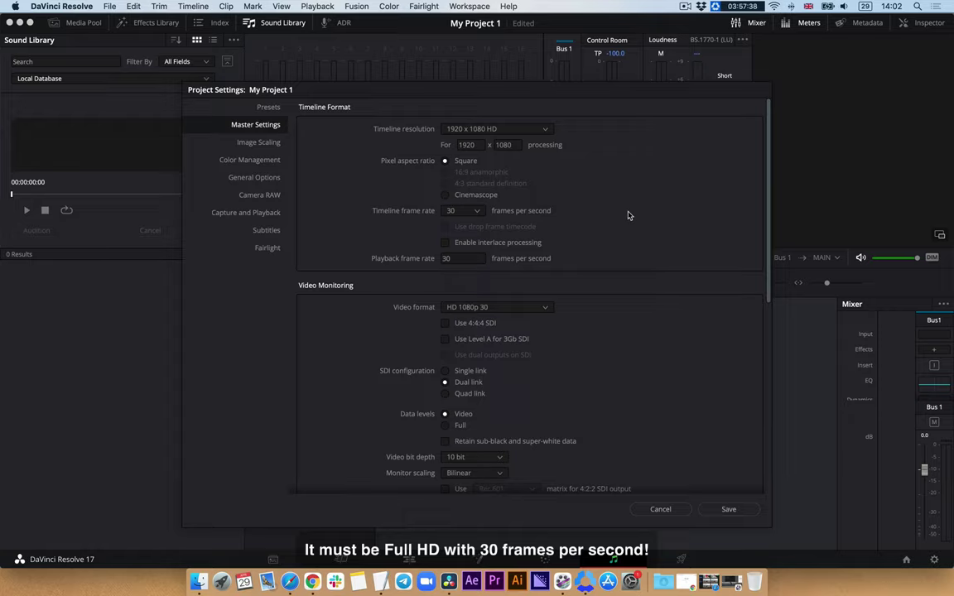
{"action": "scroll", "coordinate": [629, 215], "scroll_direction": "down", "scroll_amount": 5}
{"action": "left_click", "coordinate": [729, 508]}
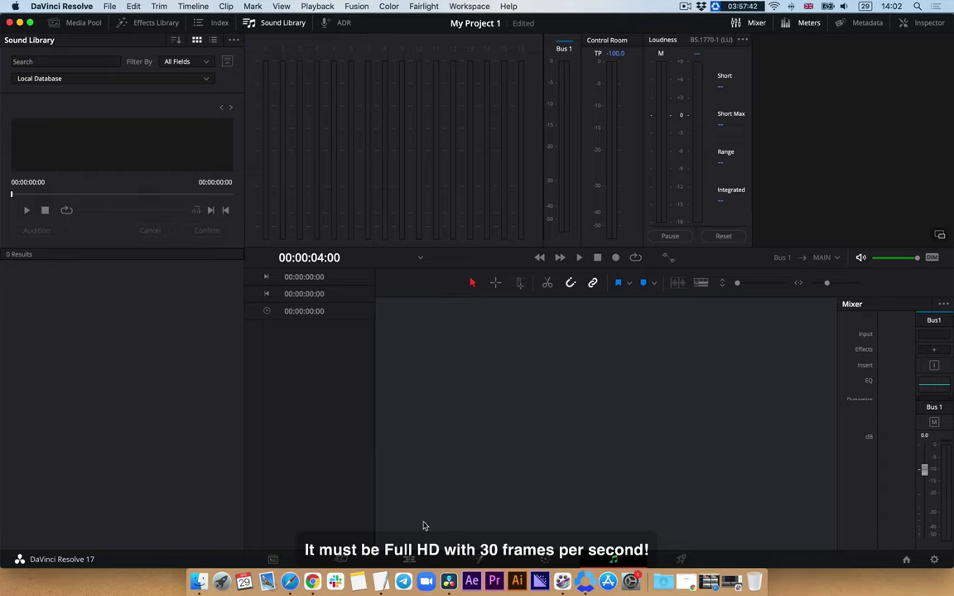
{"action": "left_click", "coordinate": [409, 560]}
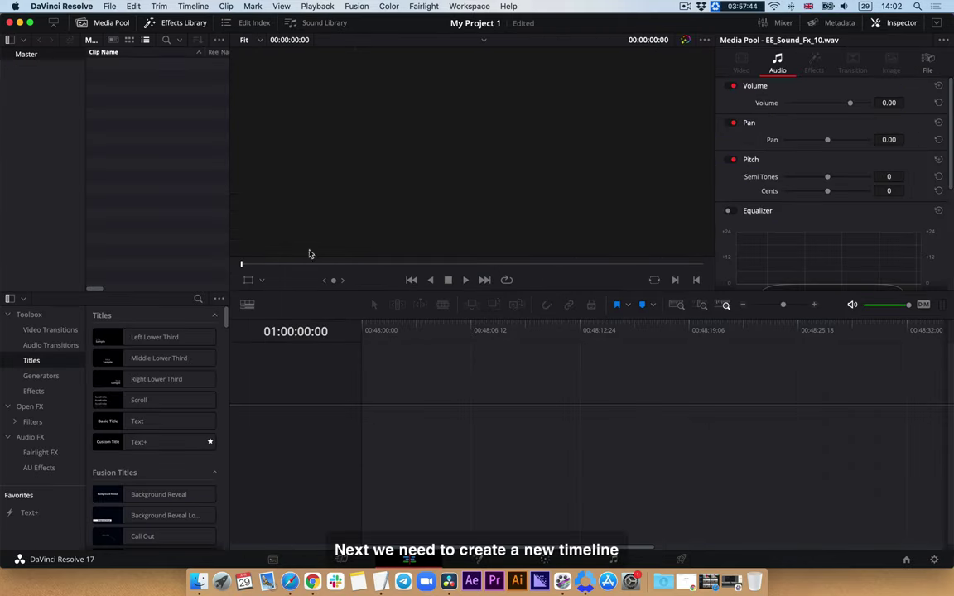
Create Timeline 1 from the Media Pool with start timecode 00:00:00:00
{"action": "right_click", "coordinate": [131, 97]}
{"action": "mouse_move", "coordinate": [146, 102]}
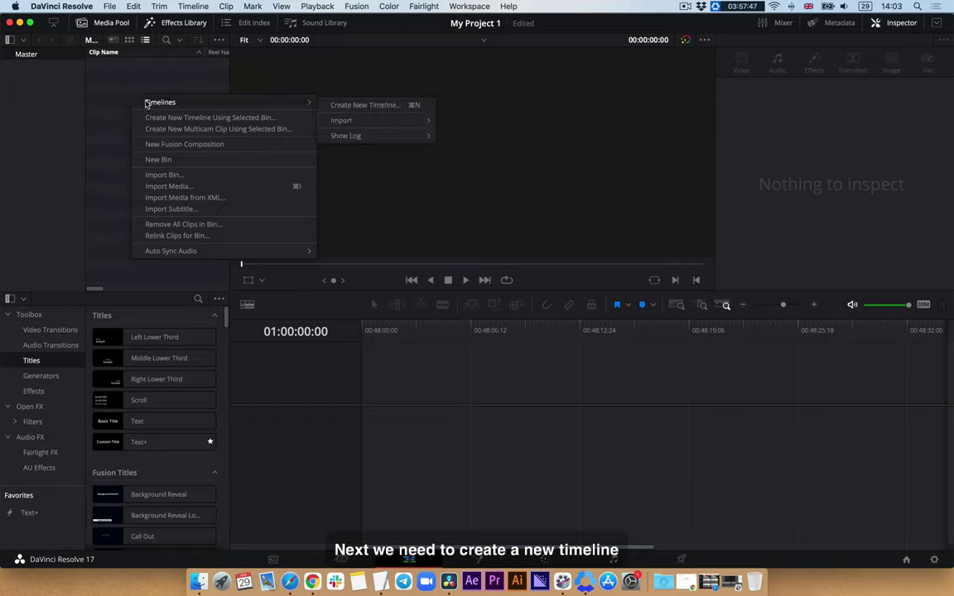
{"action": "left_click", "coordinate": [341, 105]}
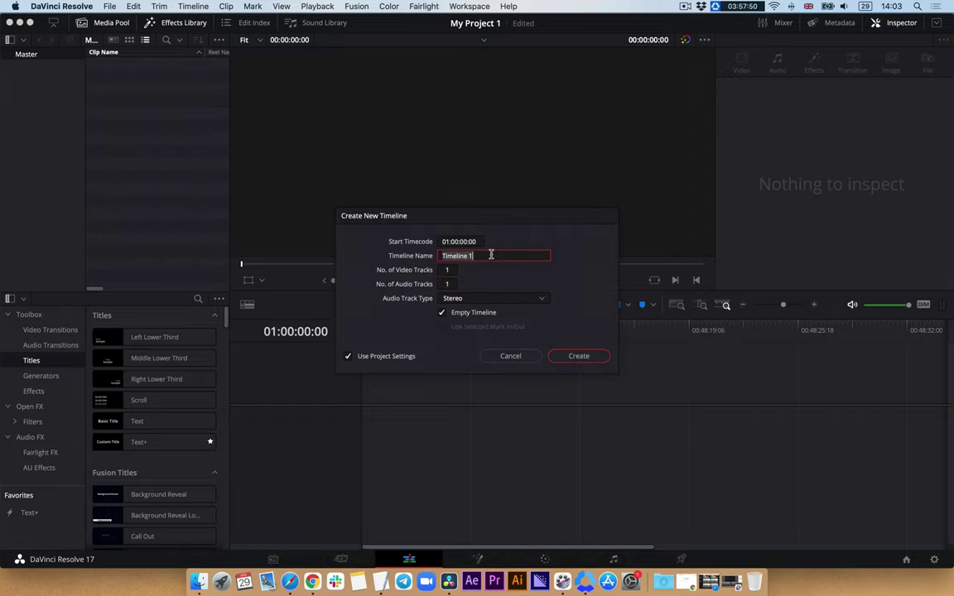
{"action": "left_click", "coordinate": [491, 255]}
{"action": "left_click", "coordinate": [454, 240]}
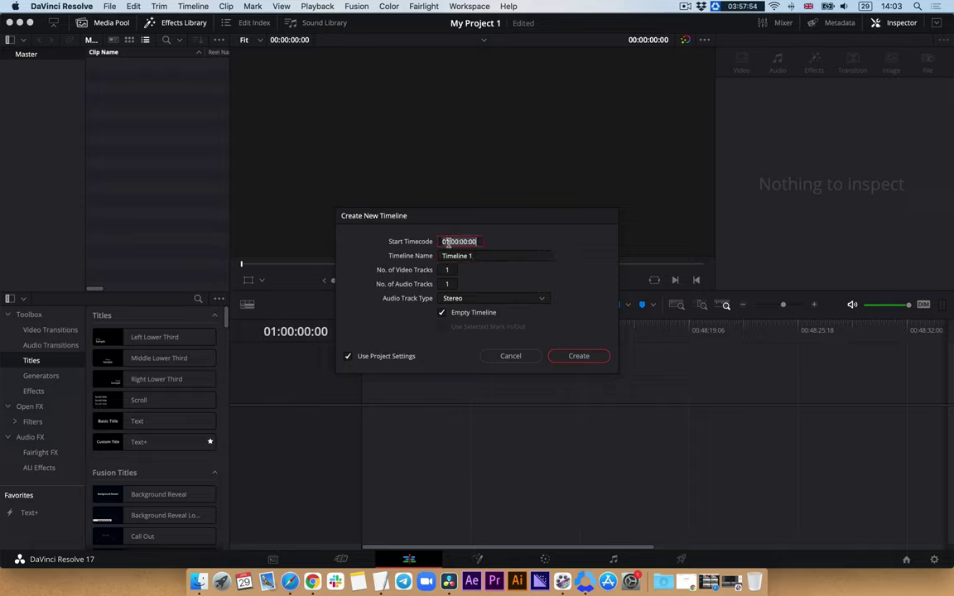
{"action": "left_click", "coordinate": [461, 241]}
{"action": "type", "text": "0"}
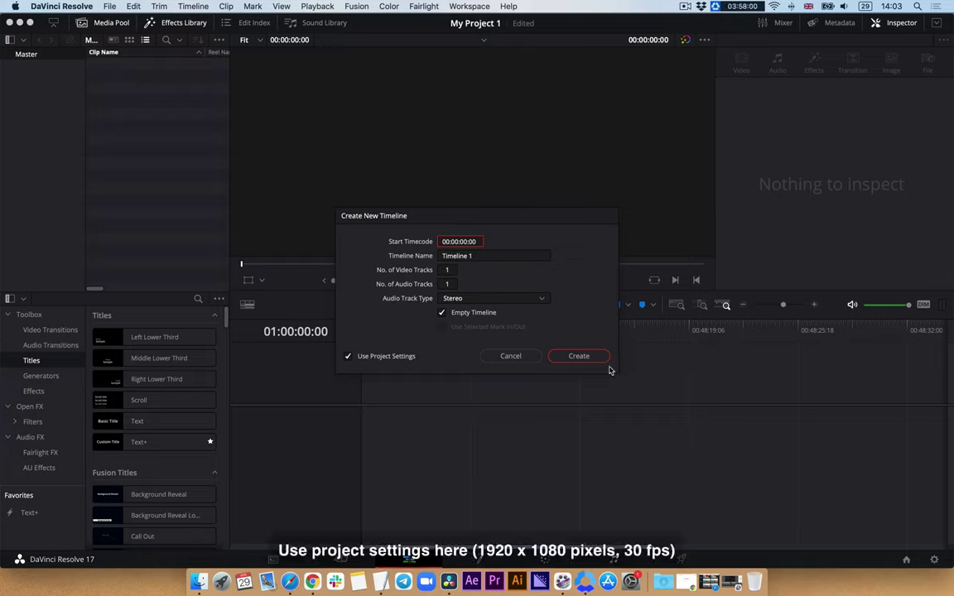
{"action": "left_click", "coordinate": [586, 355]}
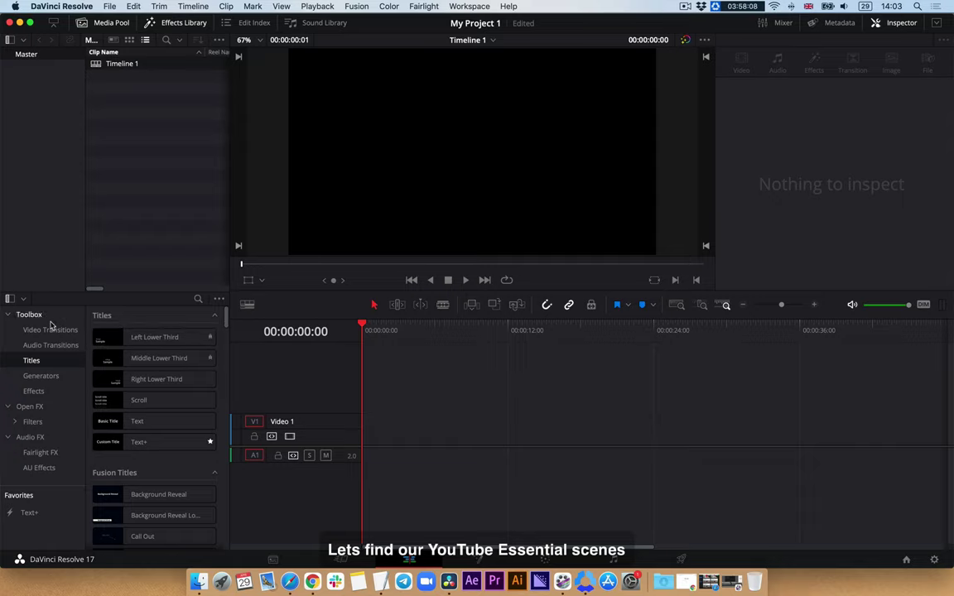
Hide the Media Pool so the Effects Library fills the left column, and open its search field
{"action": "left_click", "coordinate": [114, 27]}
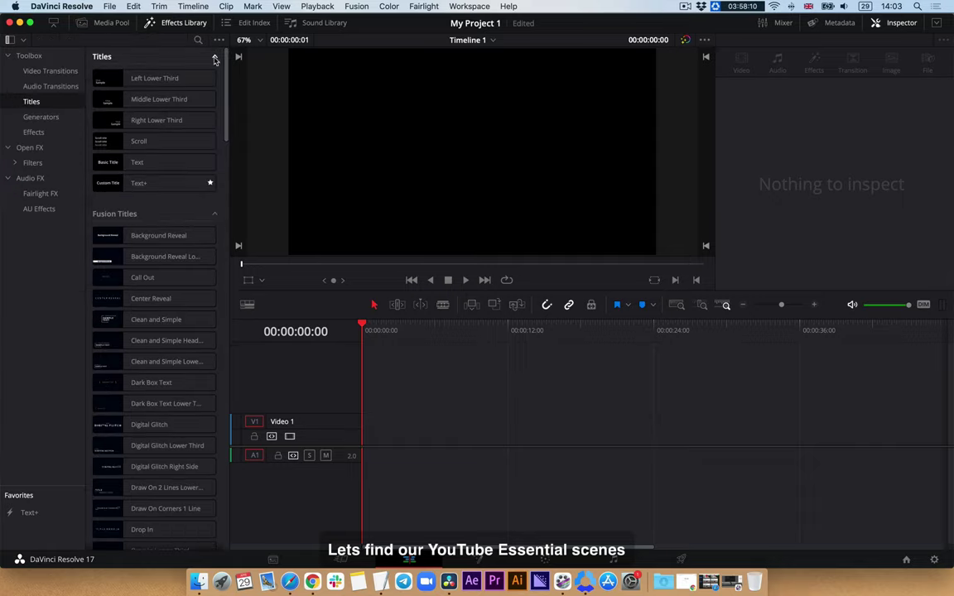
{"action": "left_click", "coordinate": [184, 26]}
{"action": "left_click", "coordinate": [163, 24]}
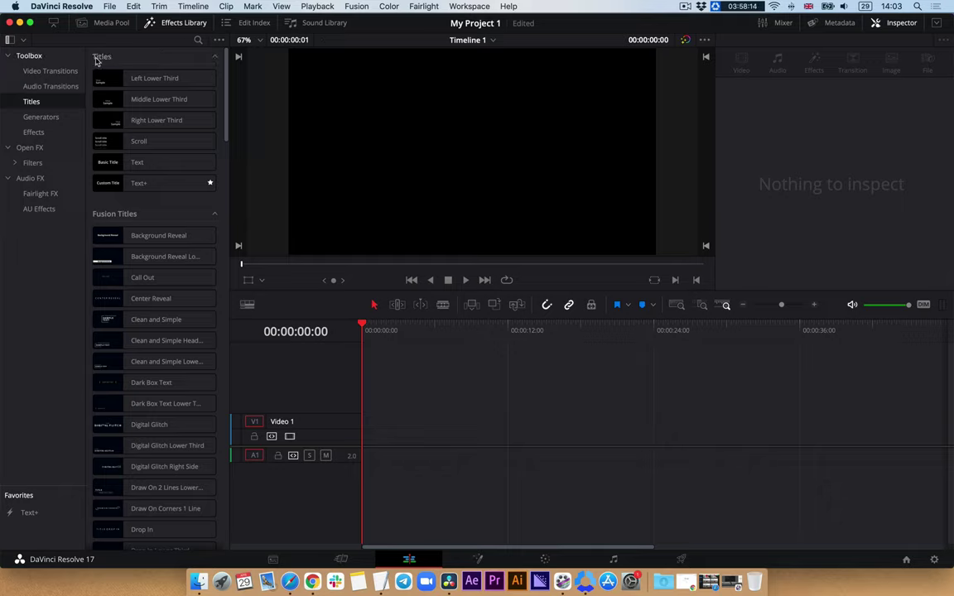
{"action": "left_click", "coordinate": [198, 41]}
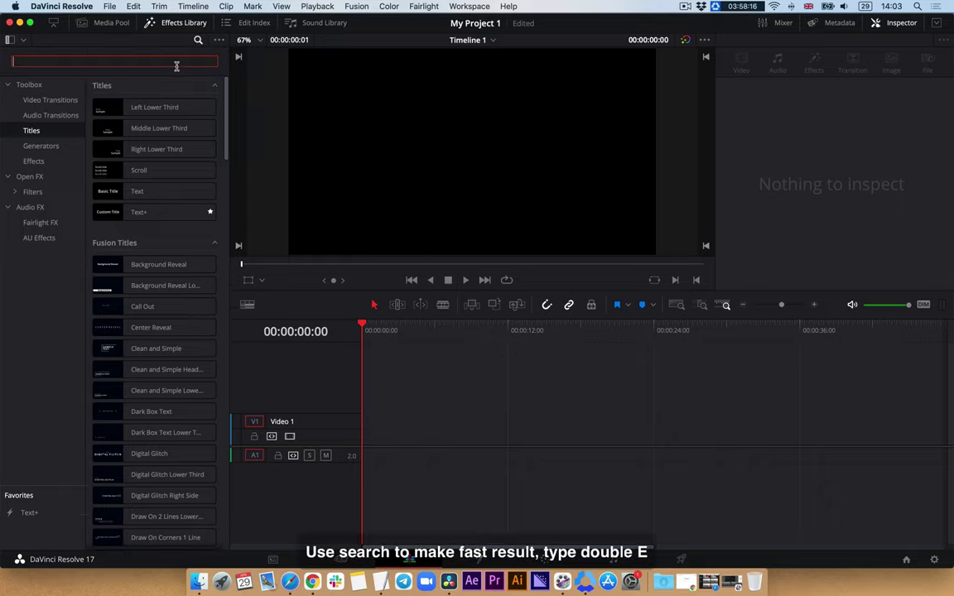
Search the effects for EE and scroll through the EE_ Fusion Titles list
{"action": "type", "text": "EE_"}
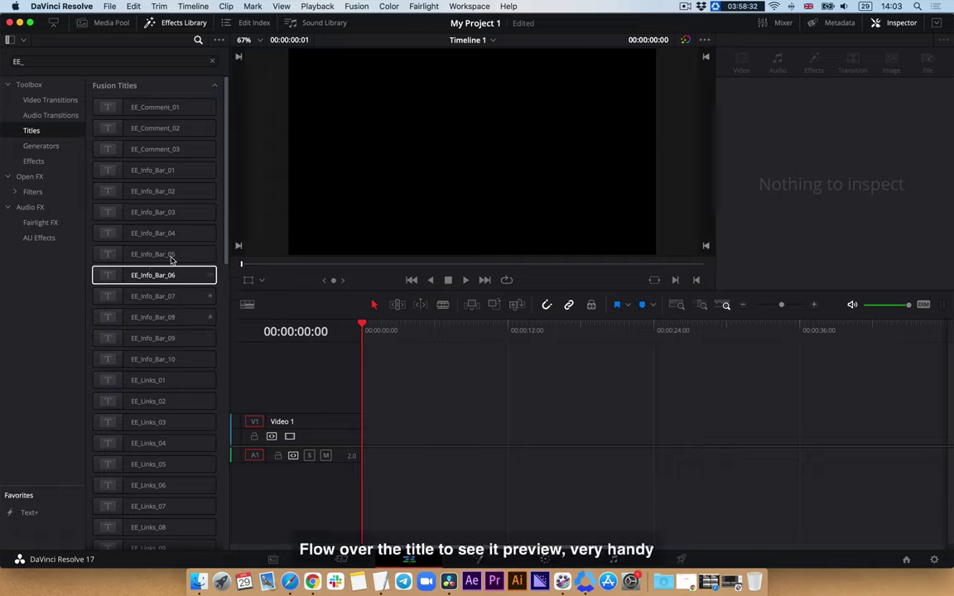
{"action": "scroll", "coordinate": [192, 154], "scroll_direction": "down", "scroll_amount": 2}
{"action": "scroll", "coordinate": [192, 154], "scroll_direction": "down", "scroll_amount": 10}
{"action": "scroll", "coordinate": [187, 180], "scroll_direction": "down", "scroll_amount": 3}
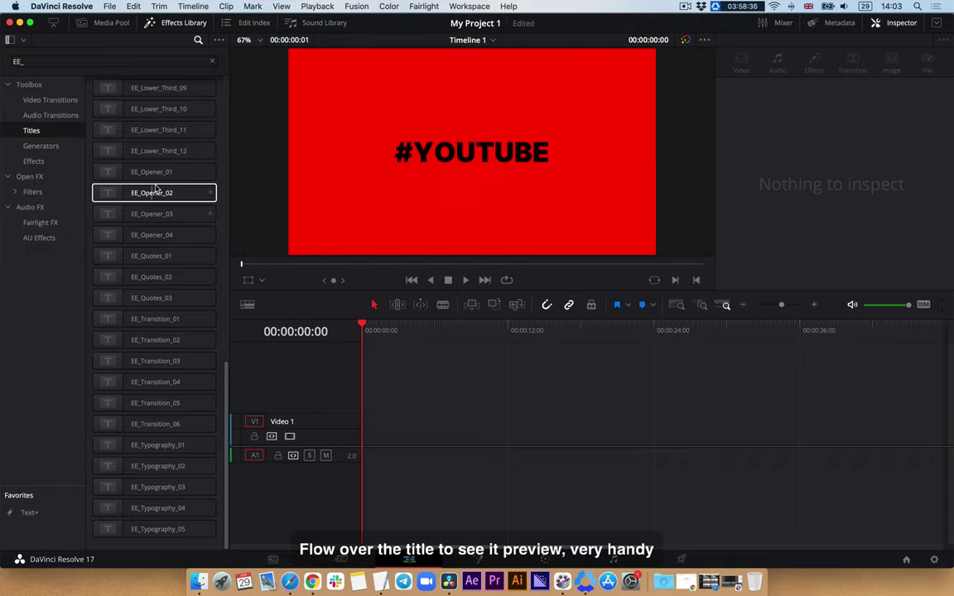
{"action": "scroll", "coordinate": [175, 188], "scroll_direction": "up", "scroll_amount": 15}
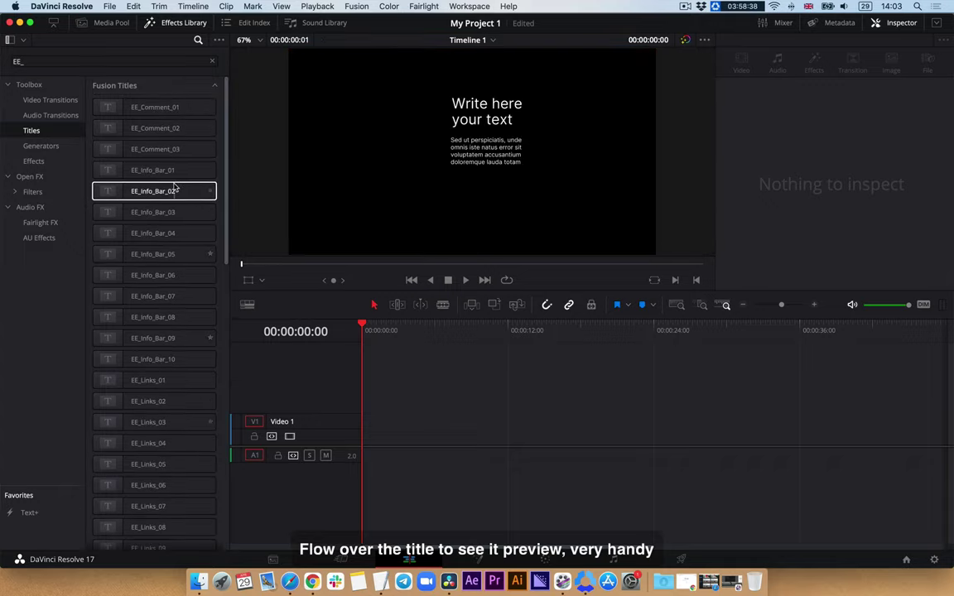
{"action": "scroll", "coordinate": [166, 187], "scroll_direction": "down", "scroll_amount": 2}
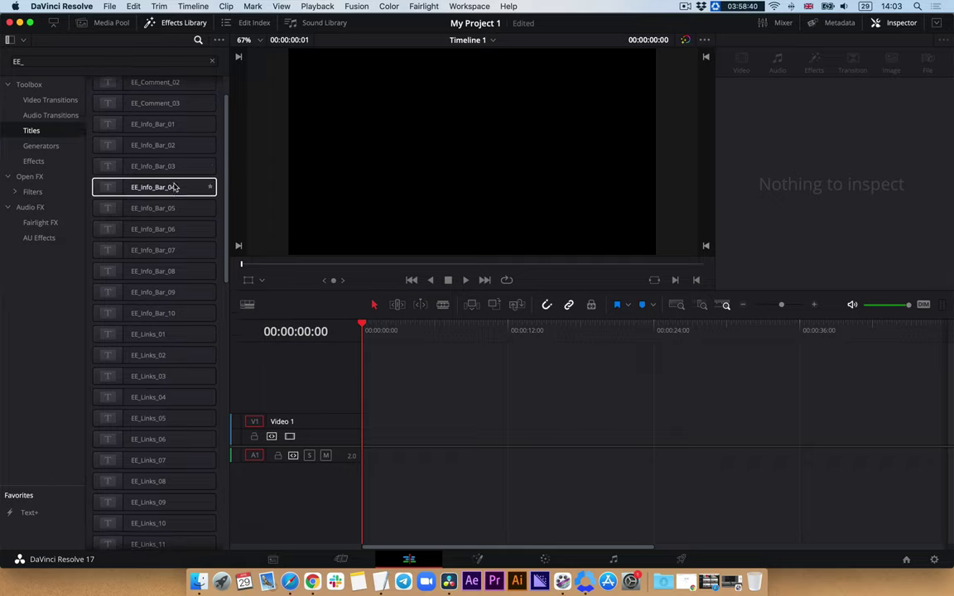
Drop EE_Info_Bar_01 and EE_Info_Bar_08 onto the timeline and scrub to preview them
{"action": "mouse_move", "coordinate": [112, 128]}
{"action": "left_mouse_down"}
{"action": "mouse_move", "coordinate": [375, 420]}
{"action": "mouse_move", "coordinate": [368, 414]}
{"action": "left_mouse_up"}
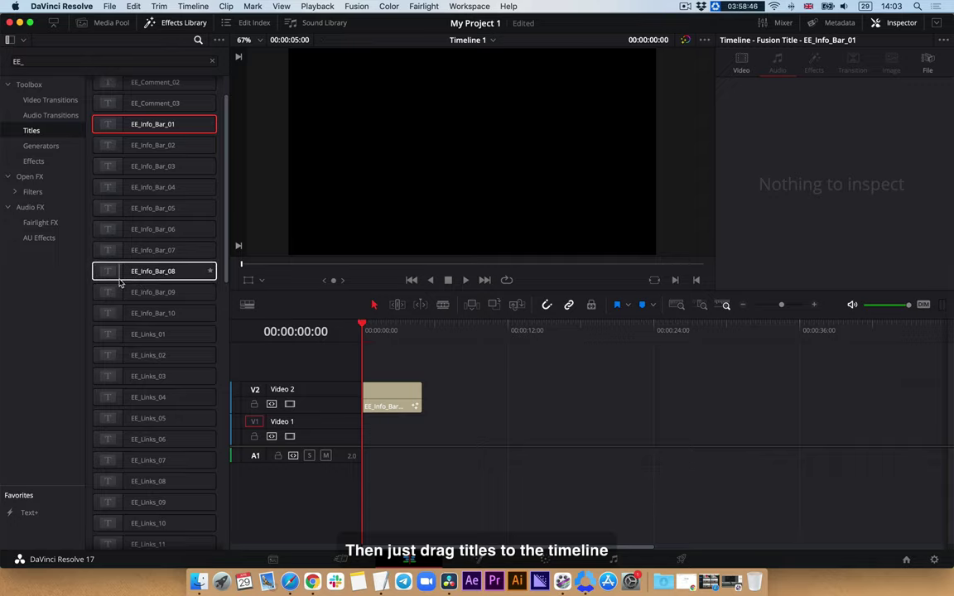
{"action": "left_click_drag", "start_coordinate": [119, 282], "coordinate": [439, 391]}
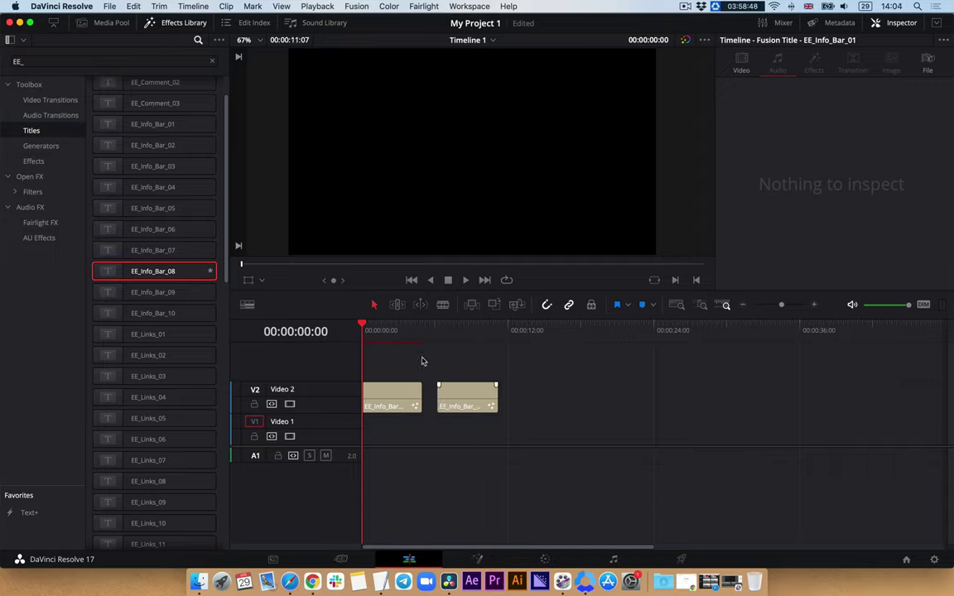
{"action": "left_click_drag", "start_coordinate": [392, 332], "coordinate": [474, 334]}
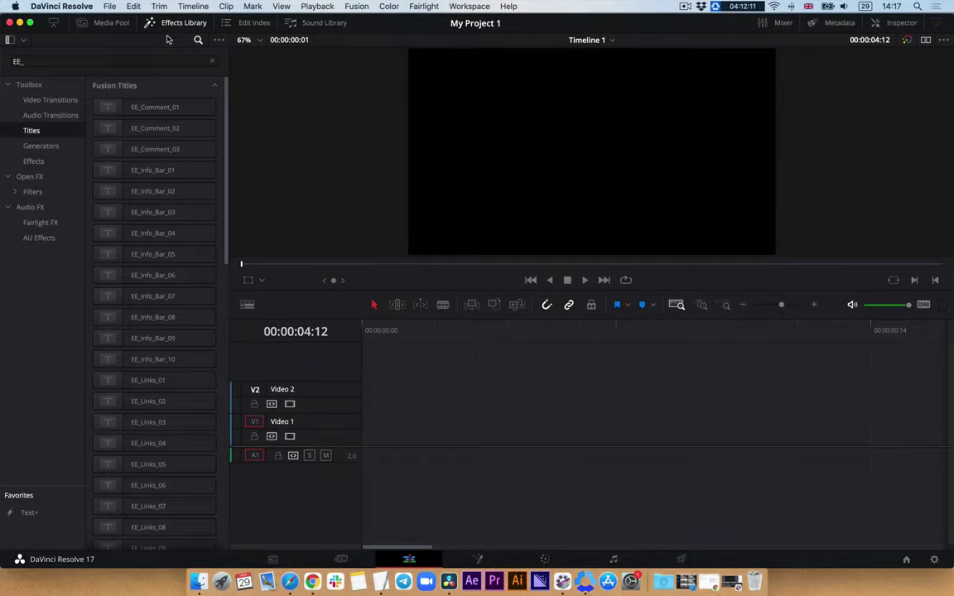
Import beautiful video.mp4 into the Media Pool
{"action": "left_click", "coordinate": [103, 22]}
{"action": "right_click", "coordinate": [125, 157]}
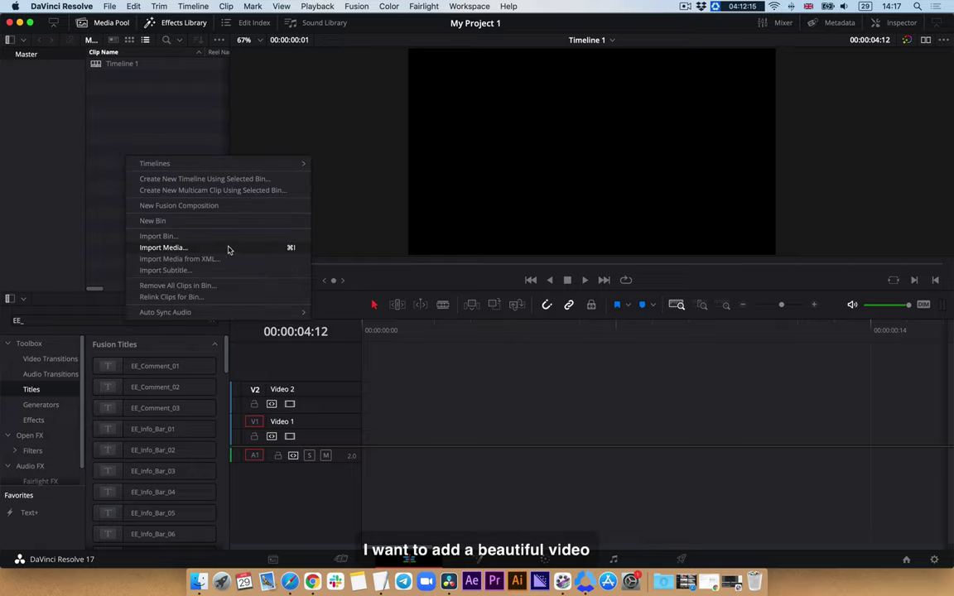
{"action": "left_click", "coordinate": [277, 250]}
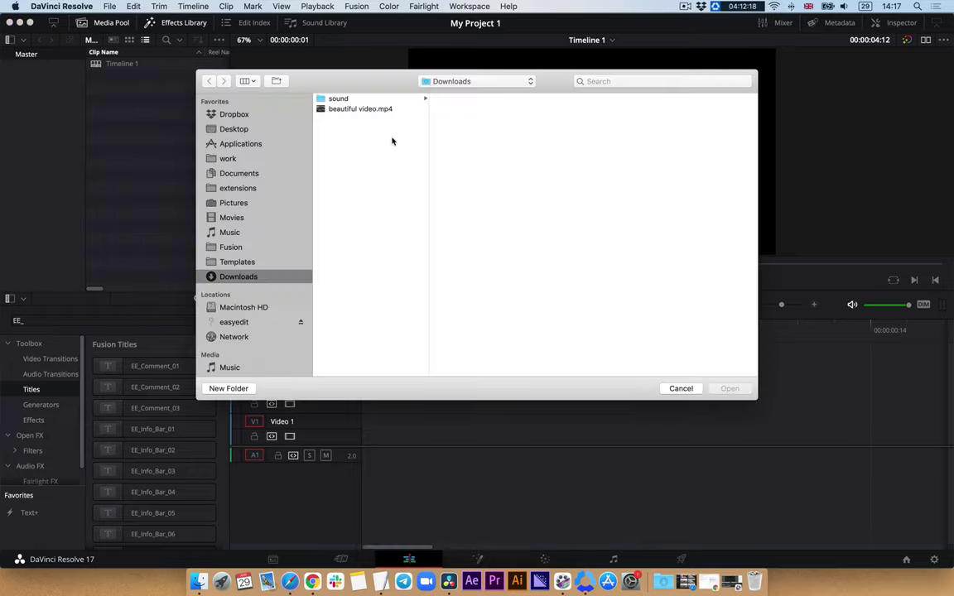
{"action": "left_click", "coordinate": [363, 110]}
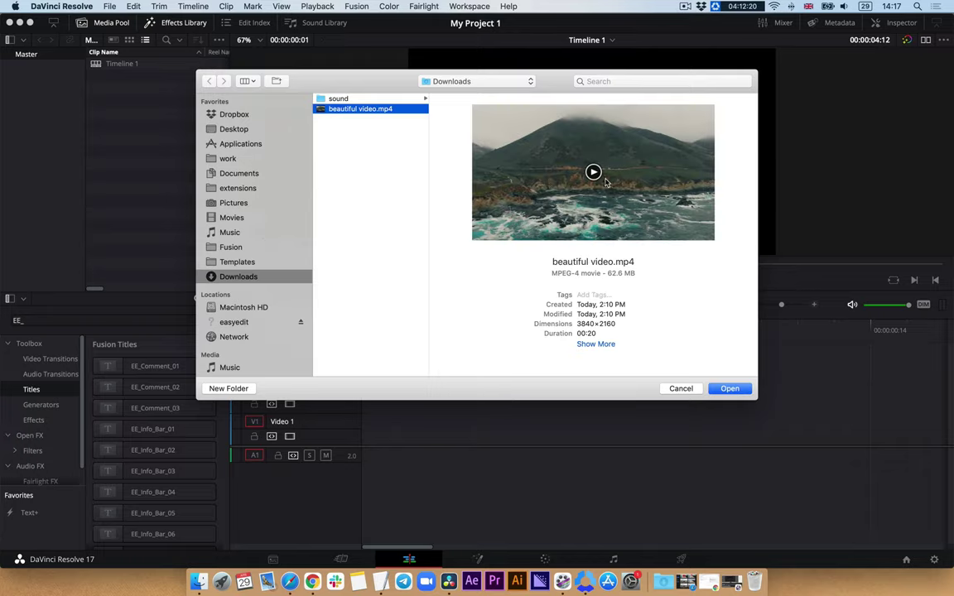
{"action": "left_click", "coordinate": [729, 390]}
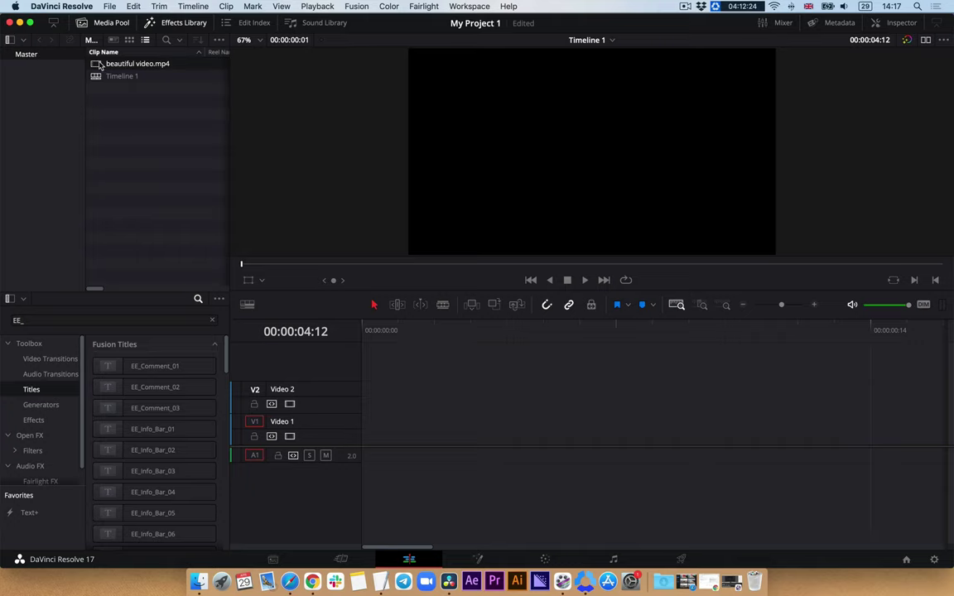
Place beautiful video.mp4 on Timeline 1, scrub through it, and hide the Media Pool
{"action": "left_click_drag", "start_coordinate": [98, 64], "coordinate": [381, 426]}
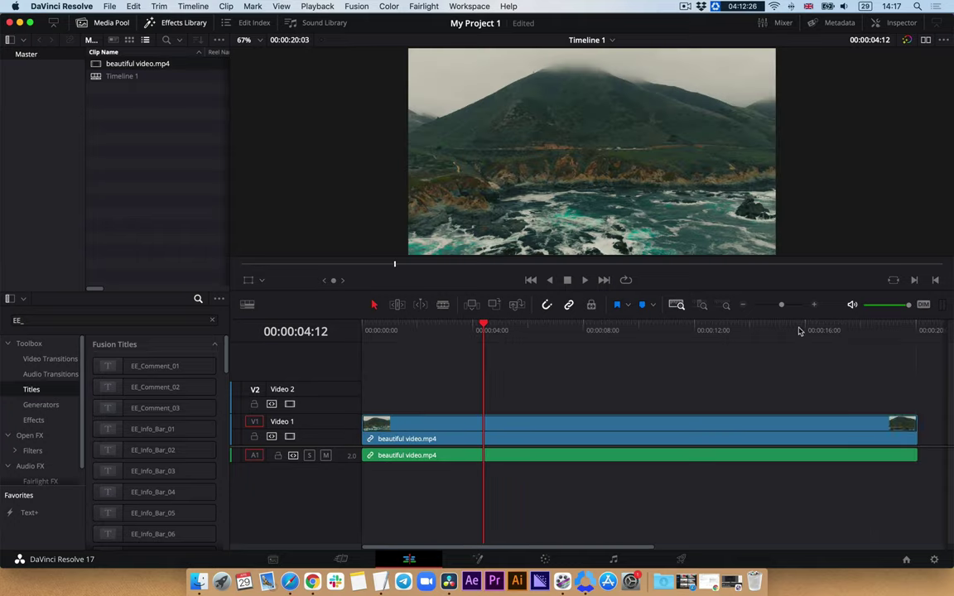
{"action": "mouse_move", "coordinate": [434, 330]}
{"action": "left_mouse_down"}
{"action": "mouse_move", "coordinate": [417, 340]}
{"action": "mouse_move", "coordinate": [448, 340]}
{"action": "left_mouse_up"}
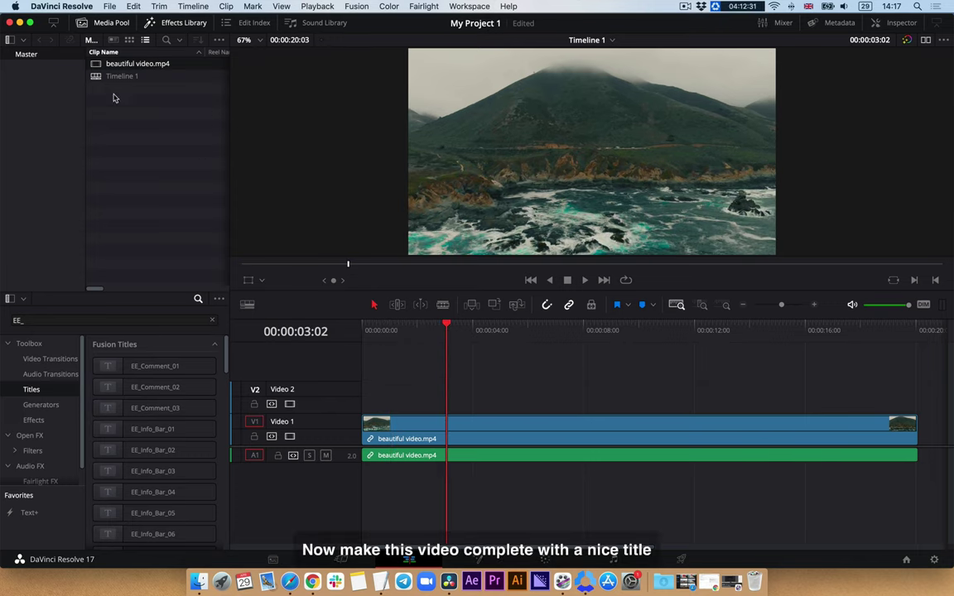
{"action": "left_click", "coordinate": [116, 24]}
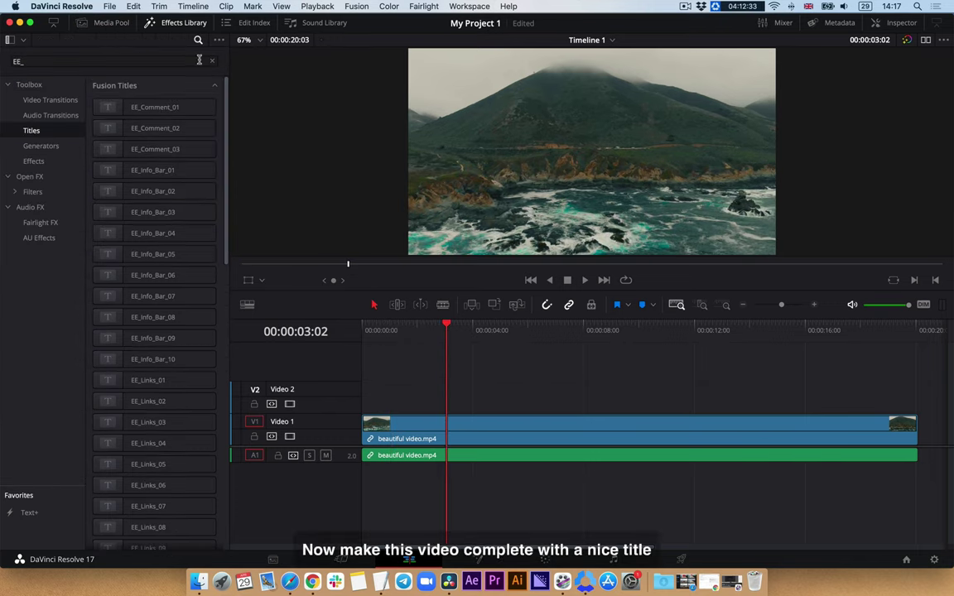
Drop the EE_Links_04 title onto Video 2 above the video and preview it
{"action": "scroll", "coordinate": [118, 190], "scroll_direction": "down", "scroll_amount": 5}
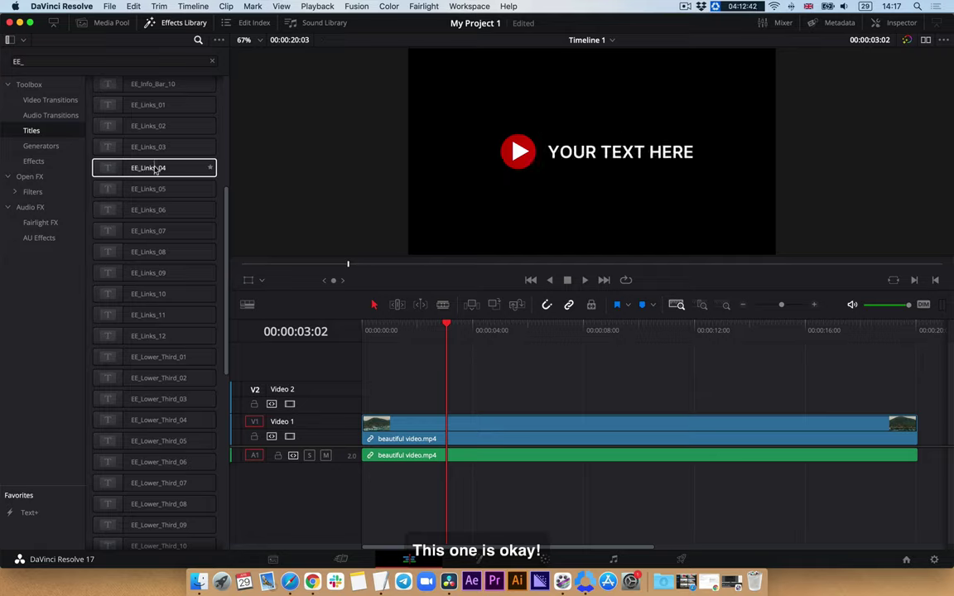
{"action": "left_click_drag", "start_coordinate": [132, 171], "coordinate": [414, 394]}
{"action": "left_click", "coordinate": [413, 332]}
{"action": "left_click_drag", "start_coordinate": [413, 332], "coordinate": [517, 326]}
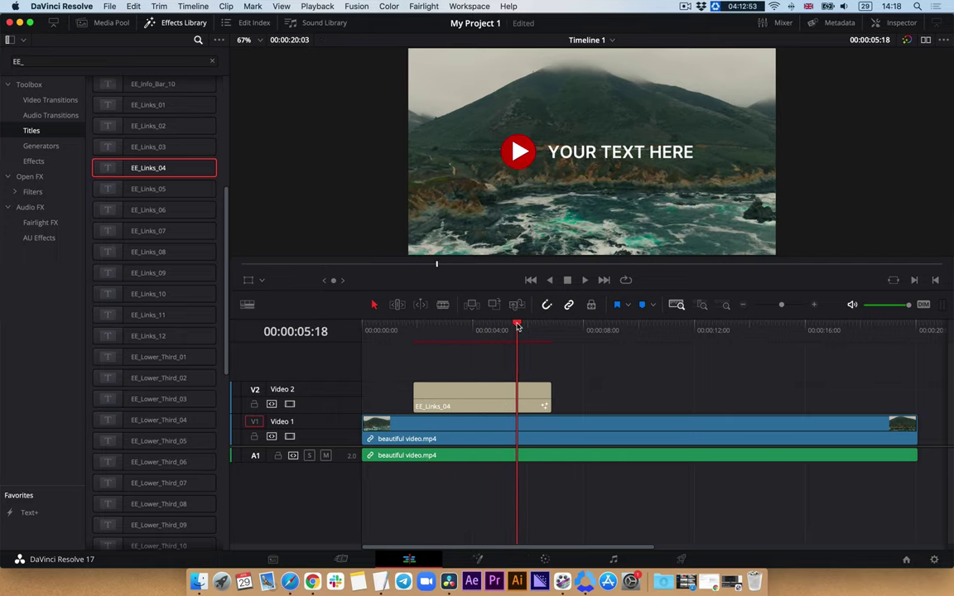
{"action": "left_click", "coordinate": [184, 23]}
{"action": "left_click", "coordinate": [286, 393]}
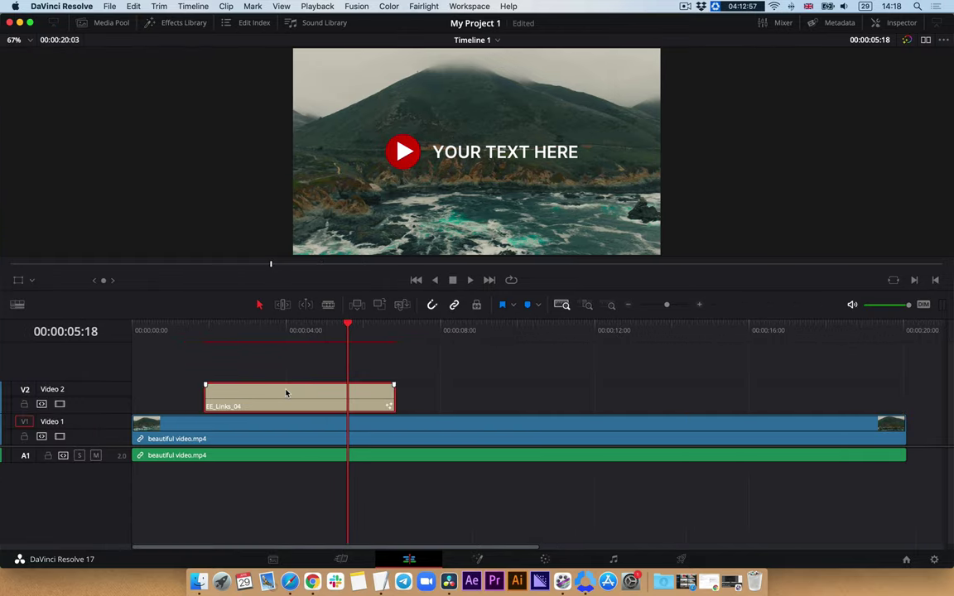
Trim the EE_Links_04 title clip to end just before 00:00:08:00, with its Inspector settings shown
{"action": "left_click", "coordinate": [897, 24]}
{"action": "key", "text": "shift+z"}
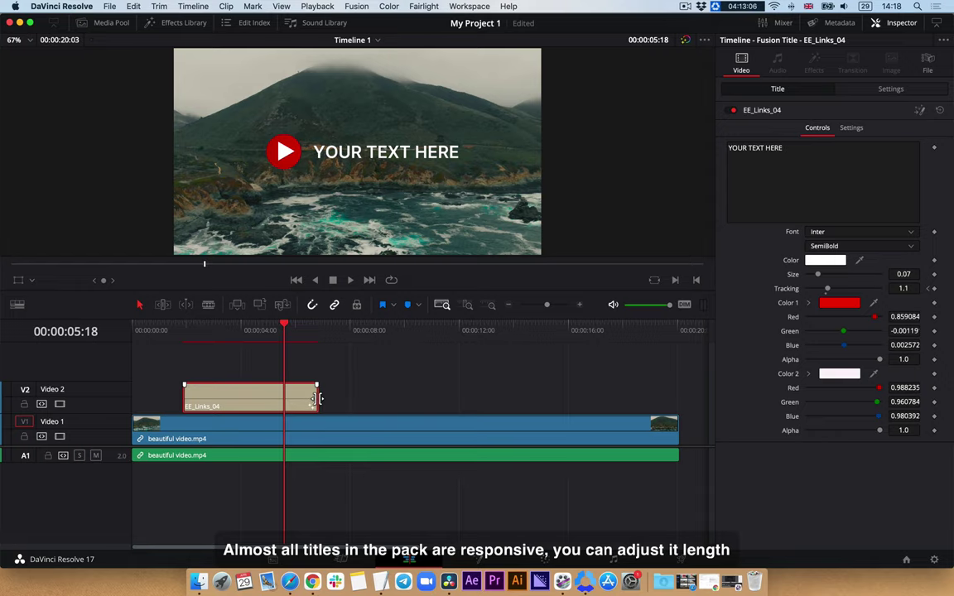
{"action": "left_click_drag", "start_coordinate": [318, 399], "coordinate": [410, 399]}
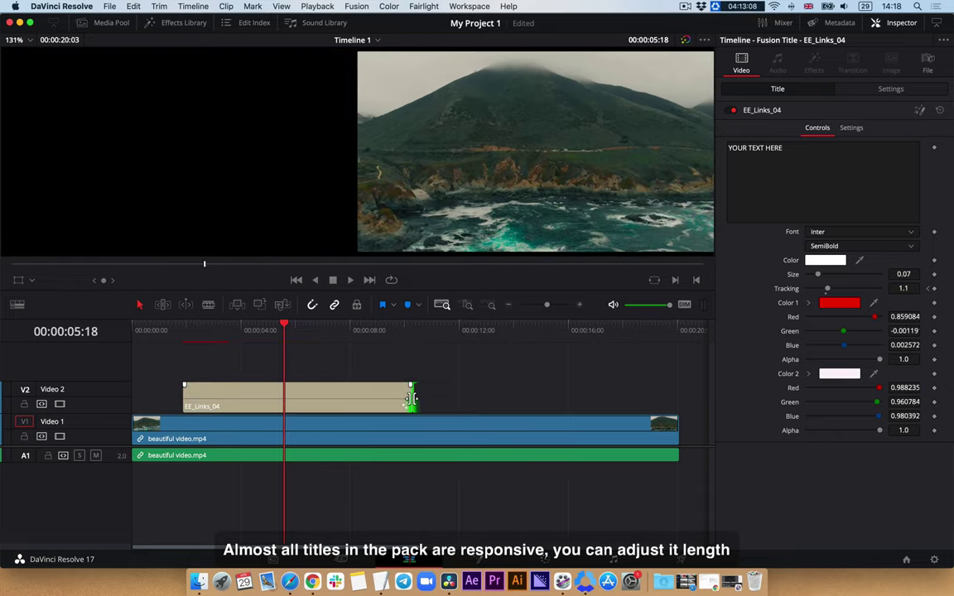
{"action": "left_click_drag", "start_coordinate": [309, 336], "coordinate": [406, 330]}
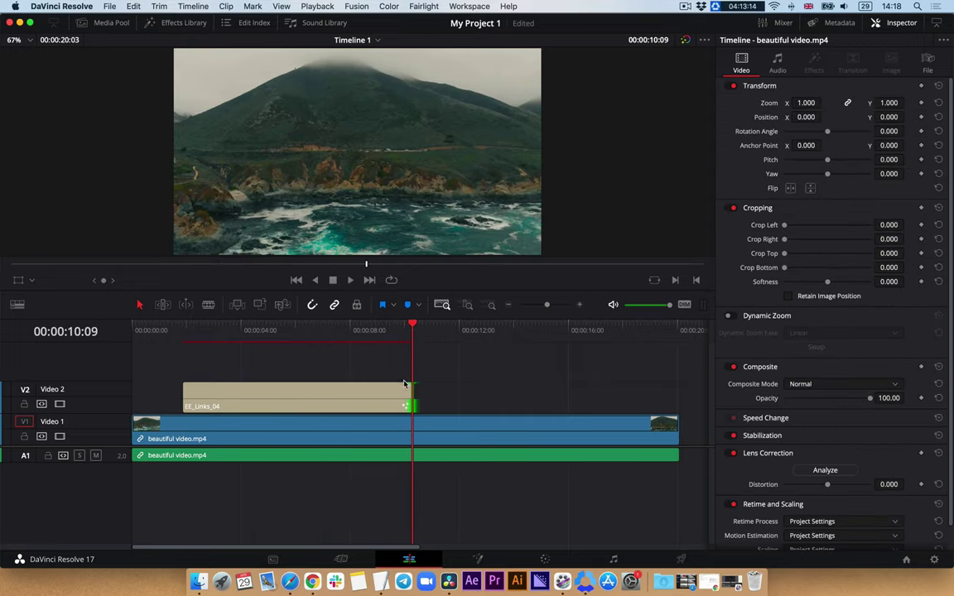
{"action": "left_click_drag", "start_coordinate": [406, 398], "coordinate": [330, 398]}
{"action": "left_click_drag", "start_coordinate": [313, 333], "coordinate": [326, 329]}
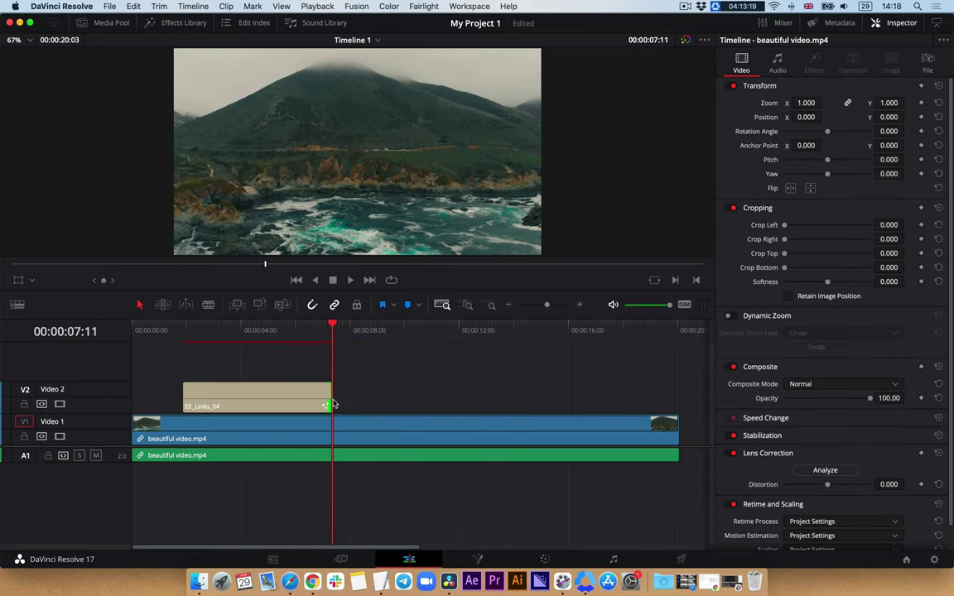
{"action": "left_click_drag", "start_coordinate": [330, 400], "coordinate": [347, 400]}
{"action": "left_click_drag", "start_coordinate": [301, 330], "coordinate": [272, 329]}
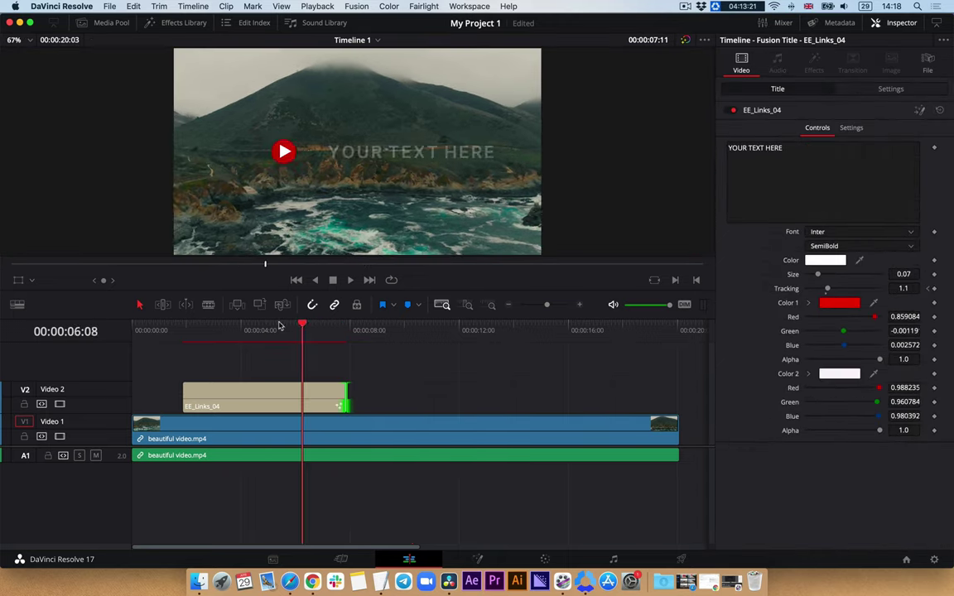
{"action": "left_click", "coordinate": [304, 400]}
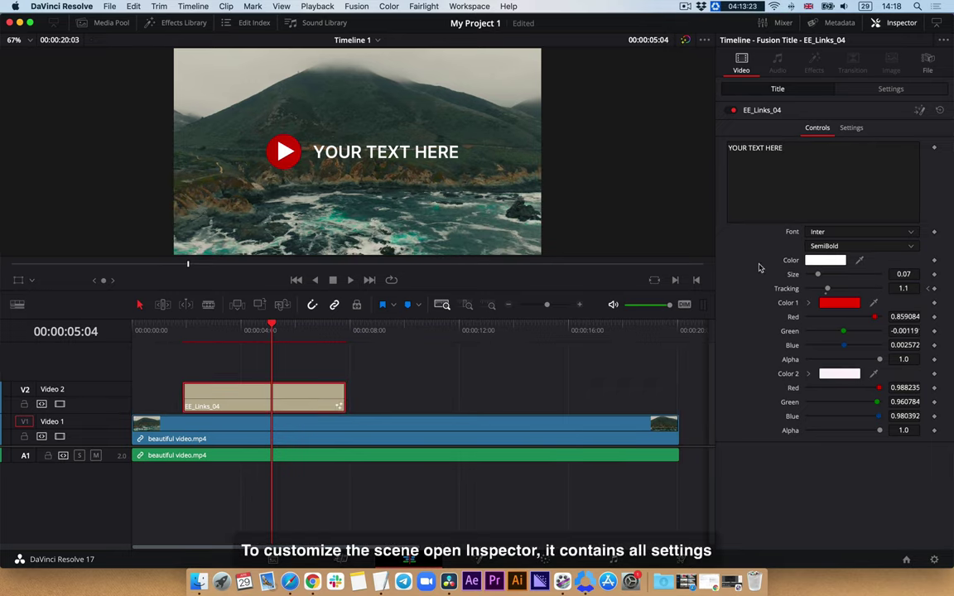
Edit the title text to MY TRIP TO ENGLAND, shrink it slightly and apply the heavier Inter Black weight
{"action": "left_click", "coordinate": [786, 149]}
{"action": "type", "text": "MY TRIP"}
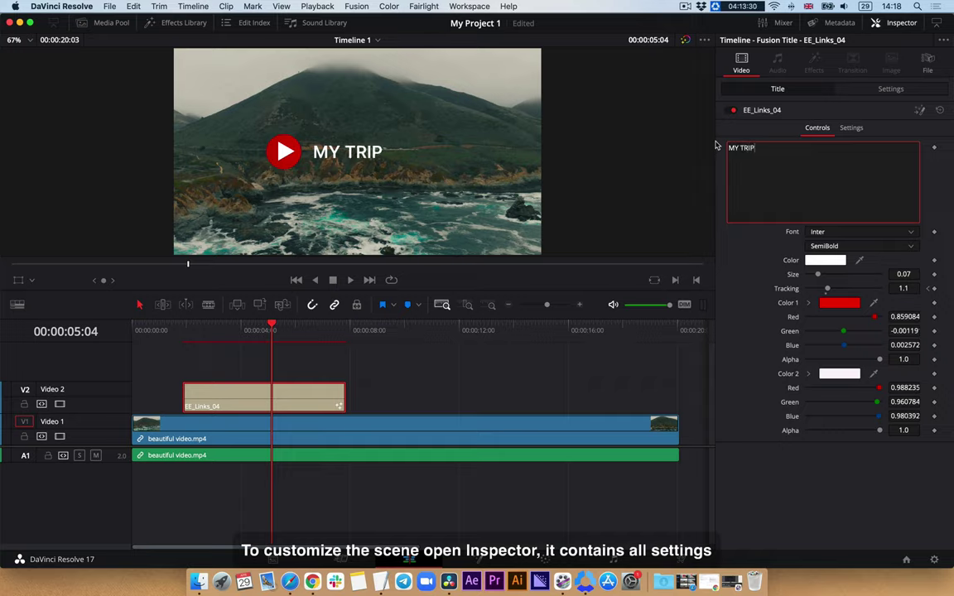
{"action": "type", "text": "TO ENGLAND"}
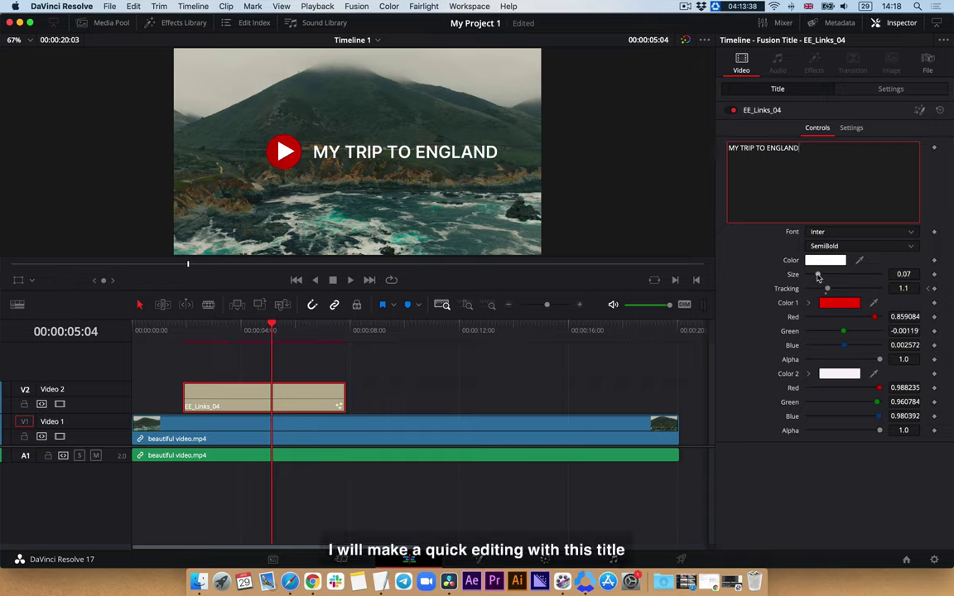
{"action": "left_click_drag", "start_coordinate": [818, 277], "coordinate": [814, 279]}
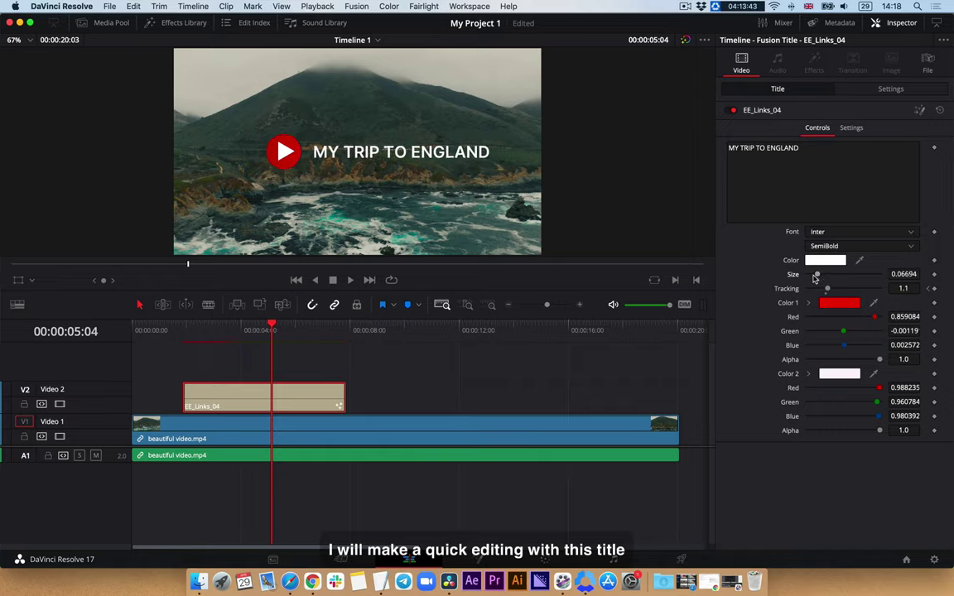
{"action": "left_click_drag", "start_coordinate": [815, 279], "coordinate": [812, 280]}
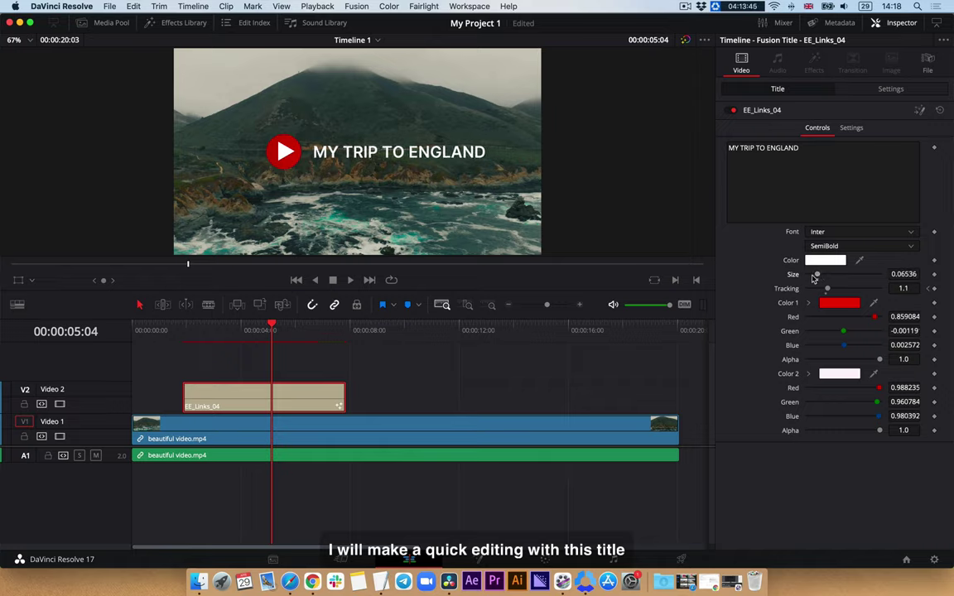
{"action": "left_click", "coordinate": [862, 246]}
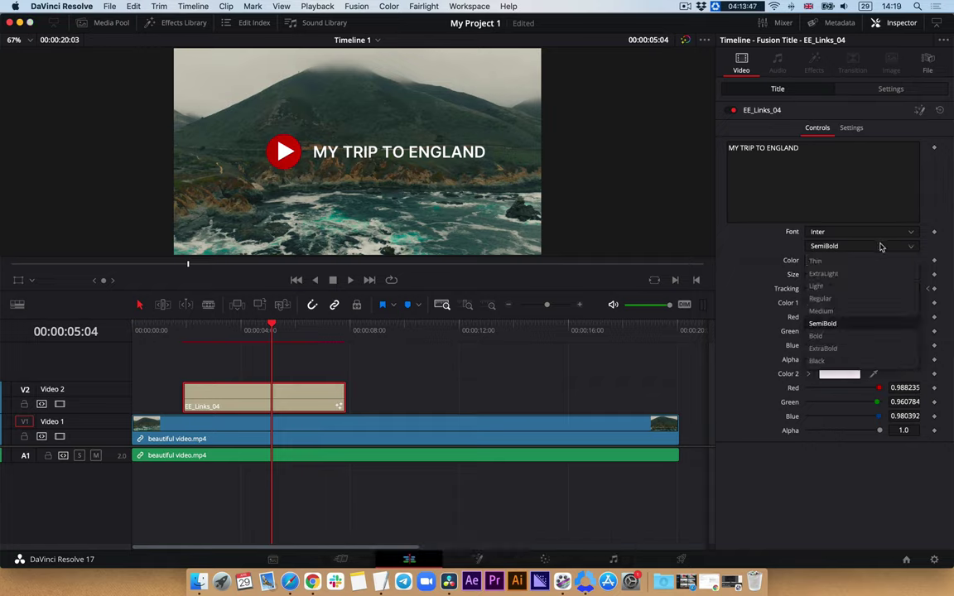
{"action": "left_click", "coordinate": [858, 362]}
Color the title text light green and the play badge dark green
{"action": "left_click", "coordinate": [826, 261]}
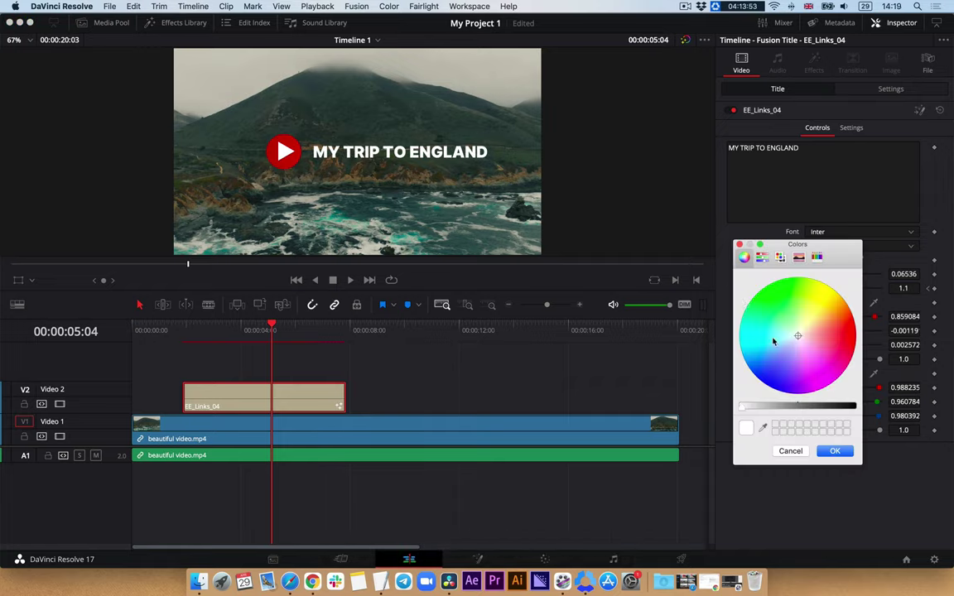
{"action": "left_click", "coordinate": [837, 451]}
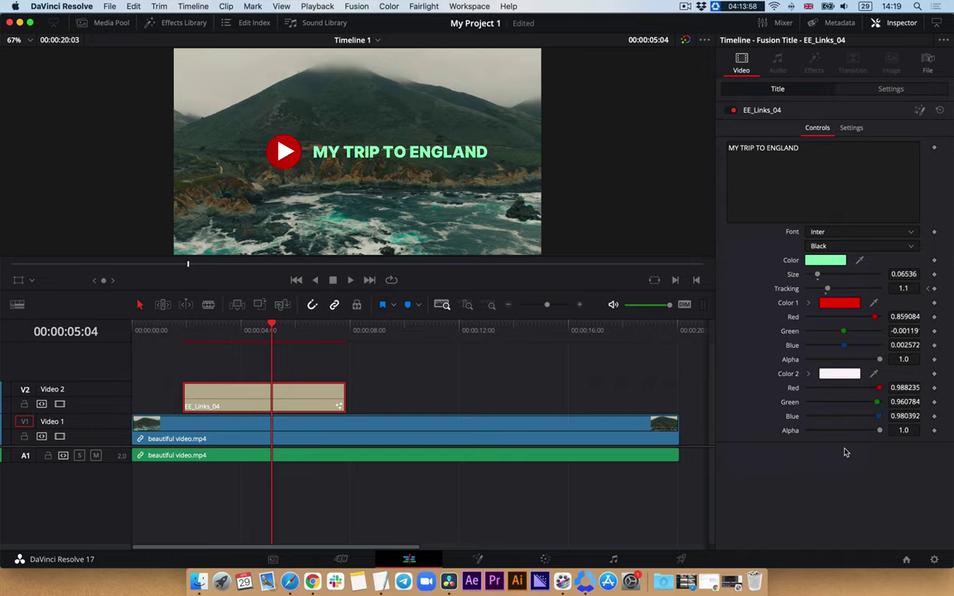
{"action": "left_click", "coordinate": [839, 303]}
{"action": "left_click", "coordinate": [768, 280]}
{"action": "left_click_drag", "start_coordinate": [852, 402], "coordinate": [794, 403]}
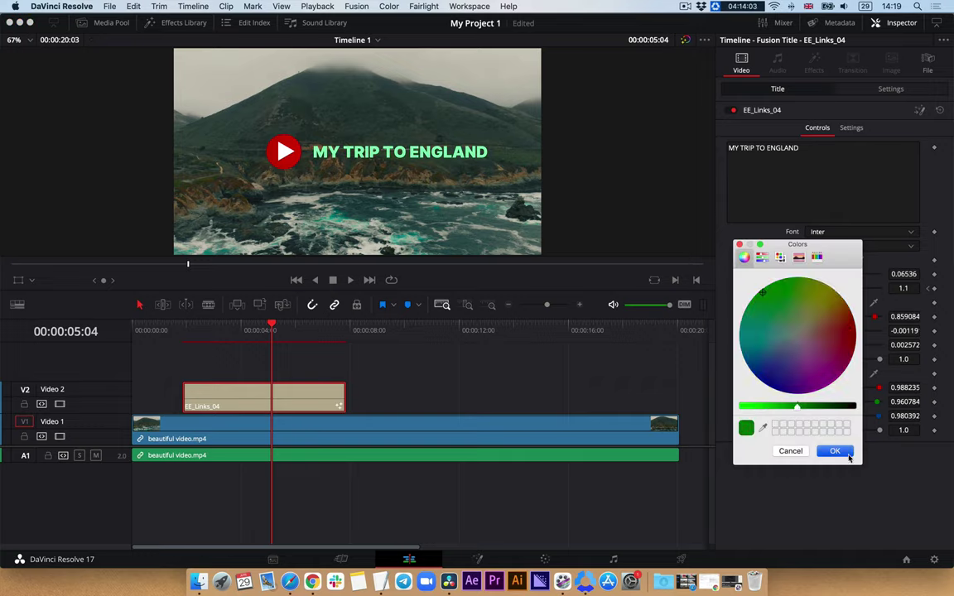
{"action": "left_click", "coordinate": [837, 451]}
{"action": "left_click_drag", "start_coordinate": [113, 267], "coordinate": [131, 266]}
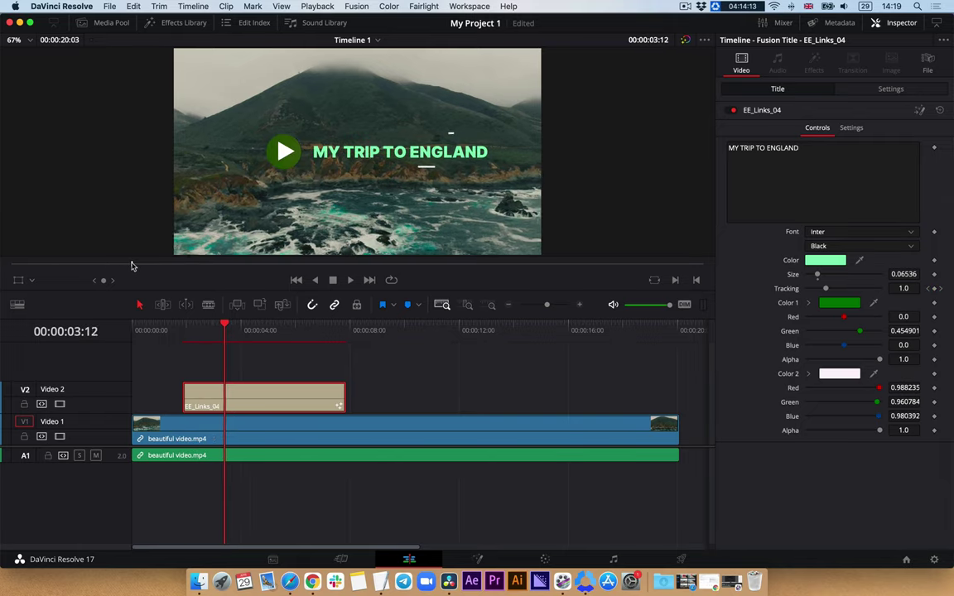
Move the title left to Position X -126 and set its Zoom to 0.890
{"action": "left_click", "coordinate": [866, 91]}
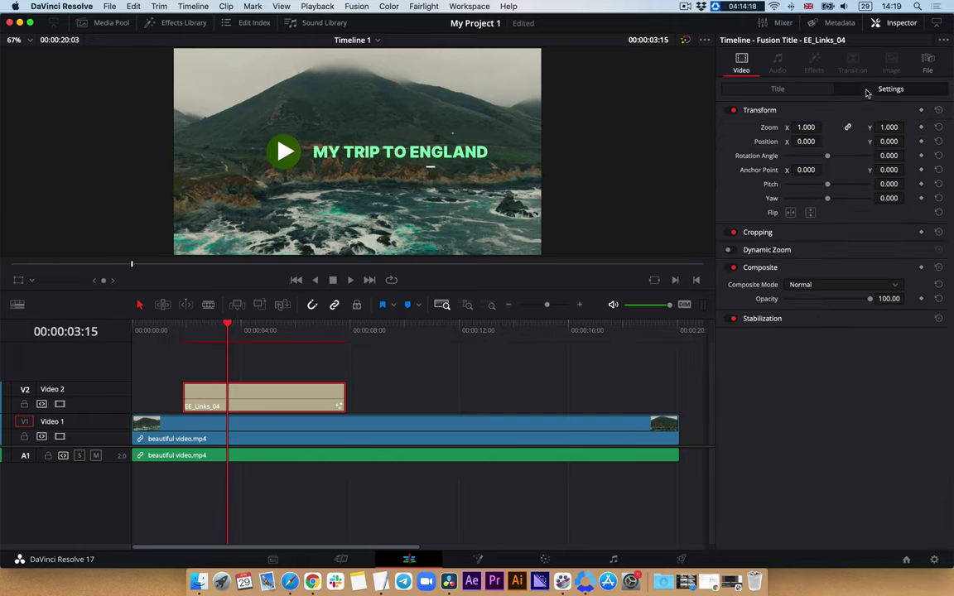
{"action": "mouse_move", "coordinate": [806, 142]}
{"action": "left_mouse_down"}
{"action": "mouse_move", "coordinate": [826, 141]}
{"action": "mouse_move", "coordinate": [828, 127]}
{"action": "left_mouse_up"}
{"action": "left_click", "coordinate": [780, 111]}
{"action": "left_click", "coordinate": [779, 110]}
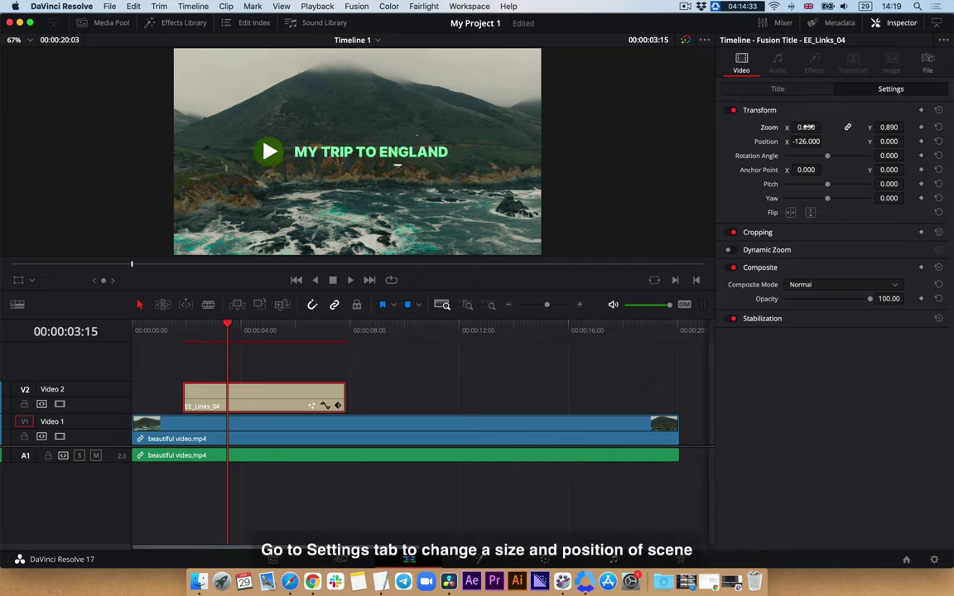
{"action": "left_click", "coordinate": [437, 370]}
Set the EE_Links_04 title's Color 2 to light cyan
{"action": "left_click", "coordinate": [277, 326]}
{"action": "left_click", "coordinate": [325, 390]}
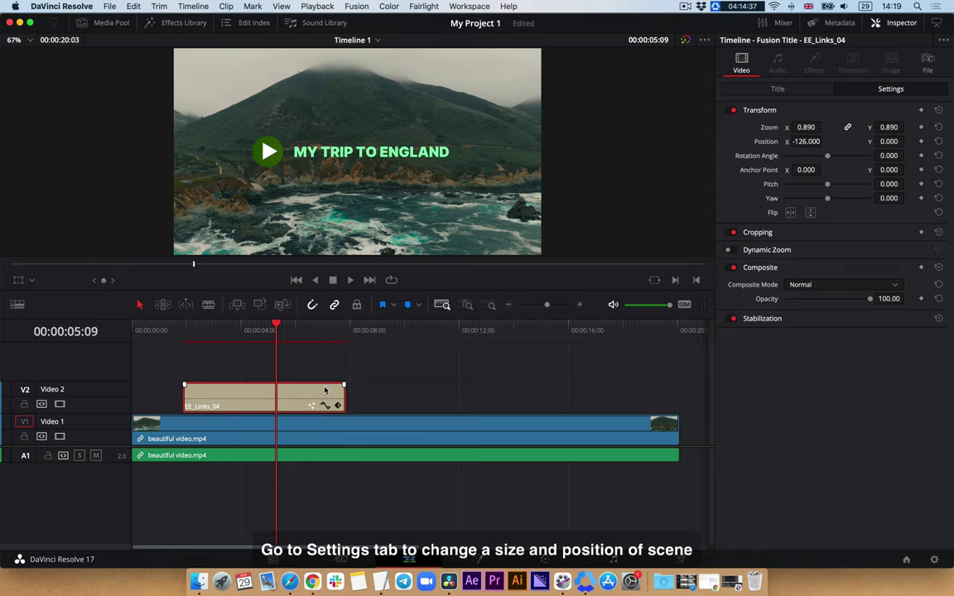
{"action": "left_click", "coordinate": [810, 89]}
{"action": "left_click", "coordinate": [824, 260]}
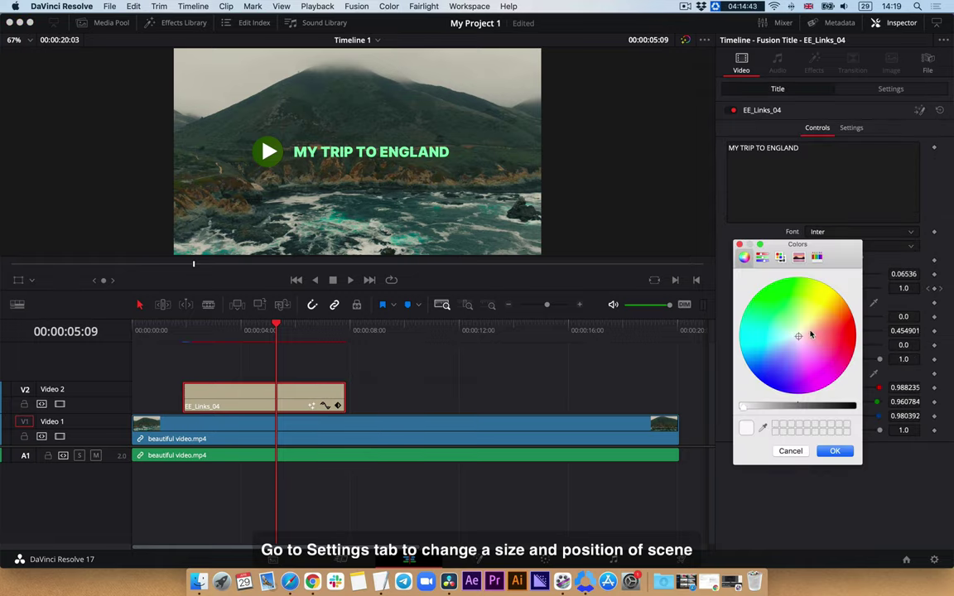
{"action": "left_click", "coordinate": [784, 335]}
{"action": "left_click", "coordinate": [835, 451]}
Scrub through the title animation and play back the edited title
{"action": "left_click", "coordinate": [207, 328]}
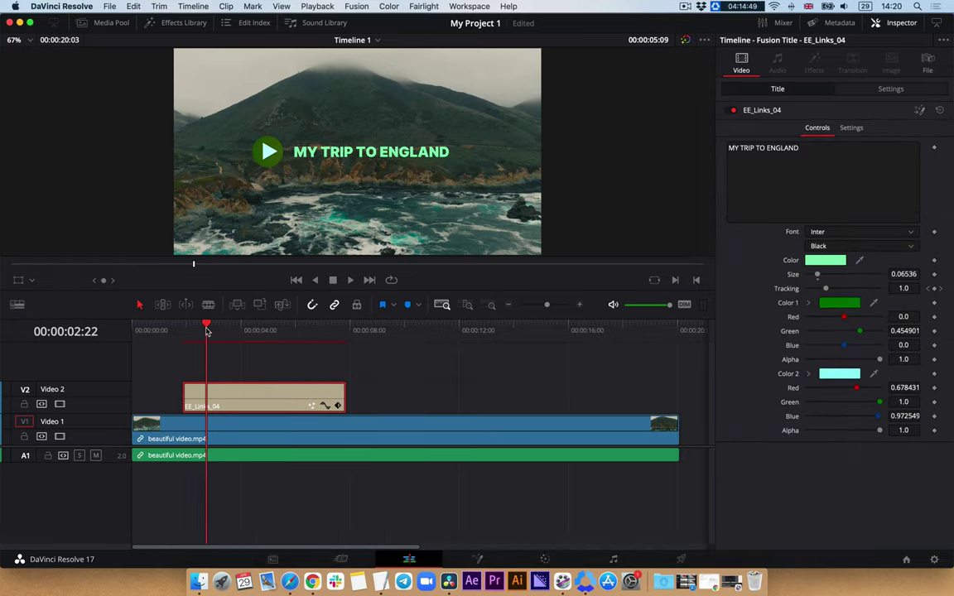
{"action": "left_click_drag", "start_coordinate": [207, 329], "coordinate": [336, 331]}
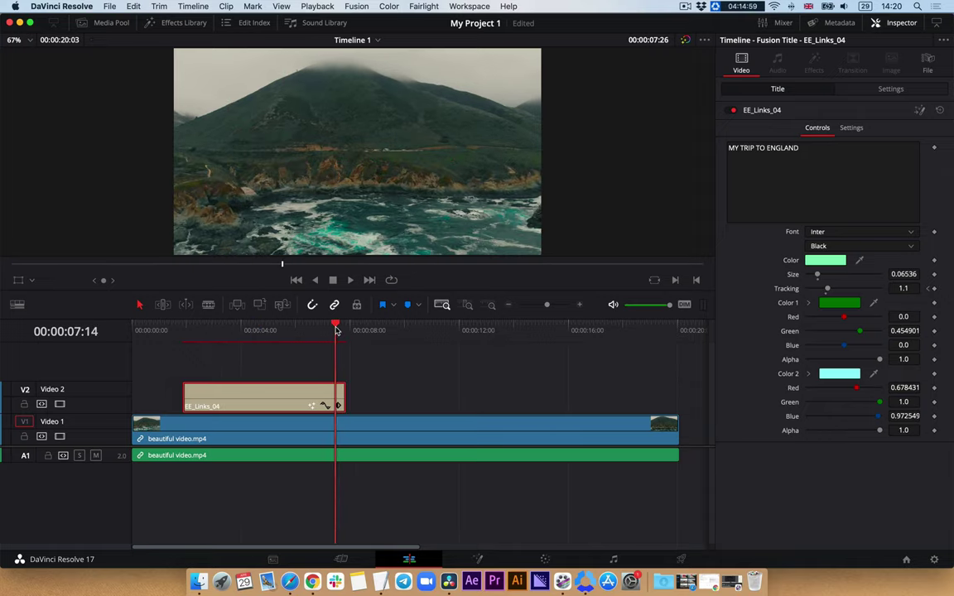
{"action": "left_click", "coordinate": [185, 330]}
{"action": "key", "text": "space"}
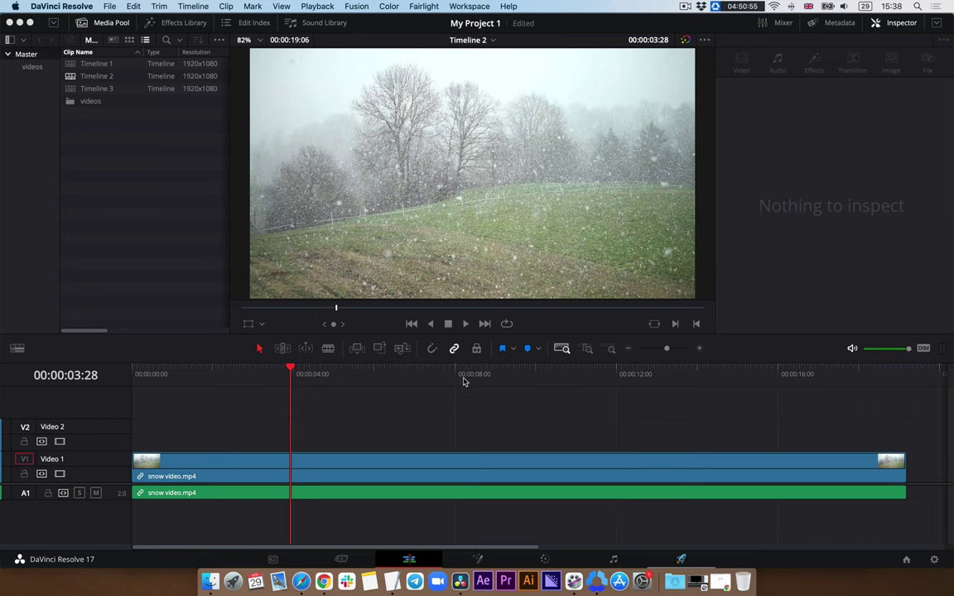
Preview the Effects Library titles and place EE_Opener_03 on Video 2 above snow video.mp4
{"action": "mouse_move", "coordinate": [290, 374]}
{"action": "left_mouse_down"}
{"action": "mouse_move", "coordinate": [237, 403]}
{"action": "mouse_move", "coordinate": [412, 427]}
{"action": "left_mouse_up"}
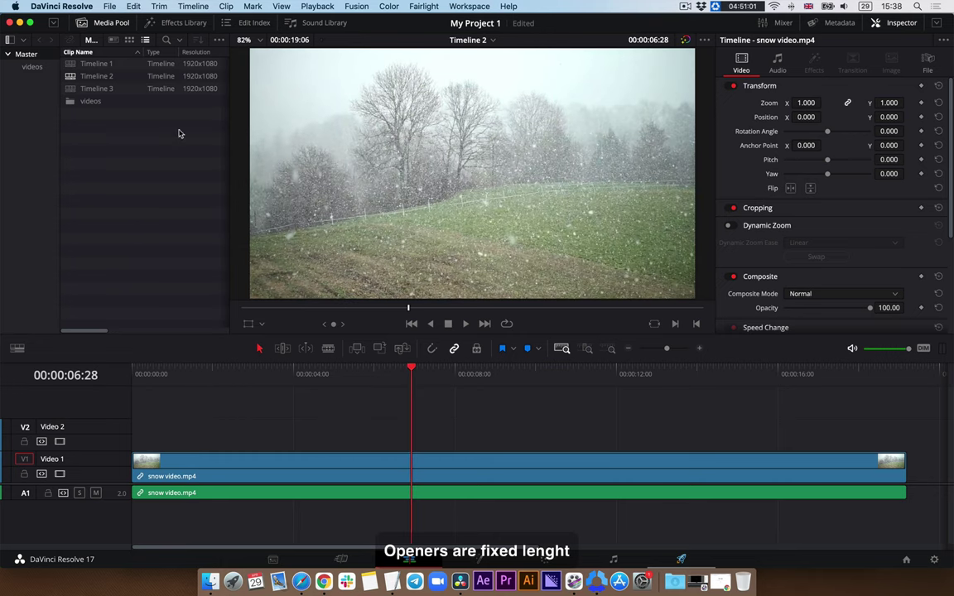
{"action": "left_click", "coordinate": [164, 24]}
{"action": "scroll", "coordinate": [149, 141], "scroll_direction": "up", "scroll_amount": 1}
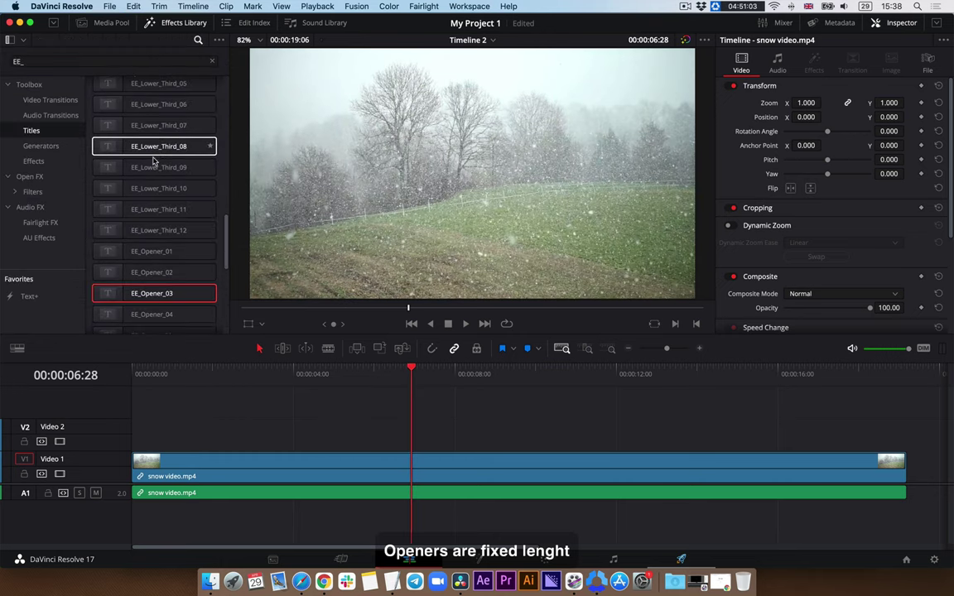
{"action": "left_click", "coordinate": [154, 167]}
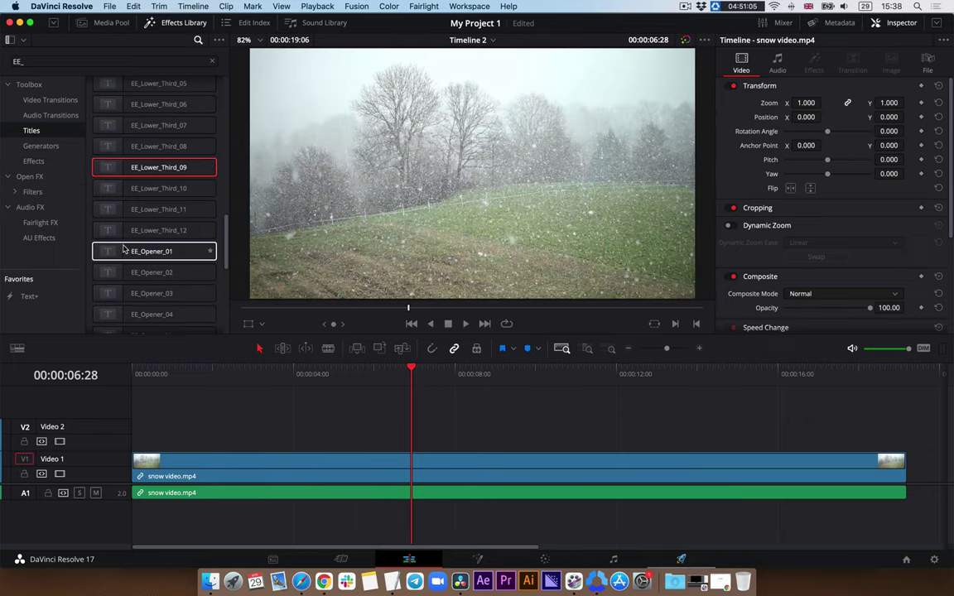
{"action": "left_click", "coordinate": [122, 251]}
{"action": "scroll", "coordinate": [123, 248], "scroll_direction": "down", "scroll_amount": 5}
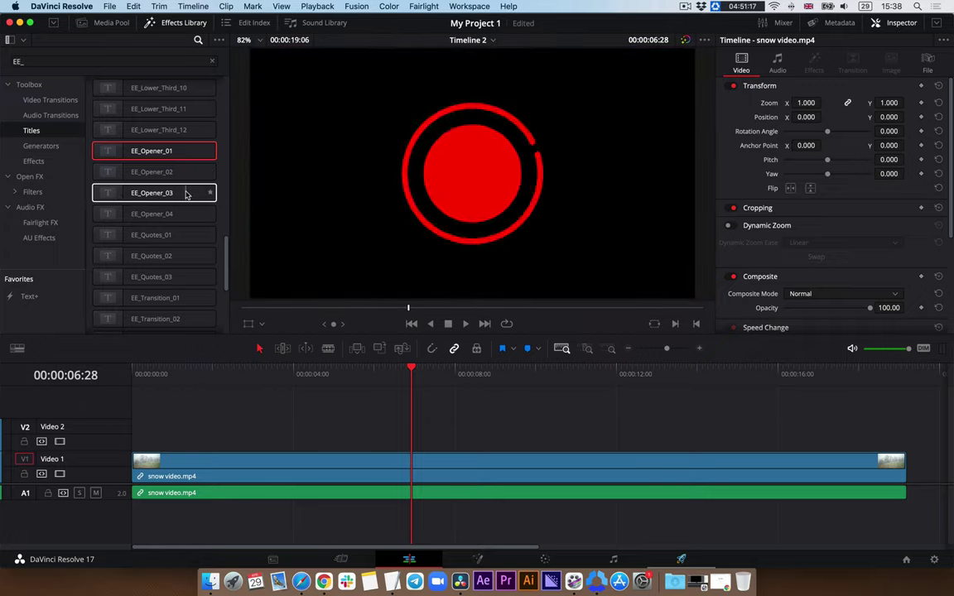
{"action": "left_click_drag", "start_coordinate": [120, 198], "coordinate": [230, 429]}
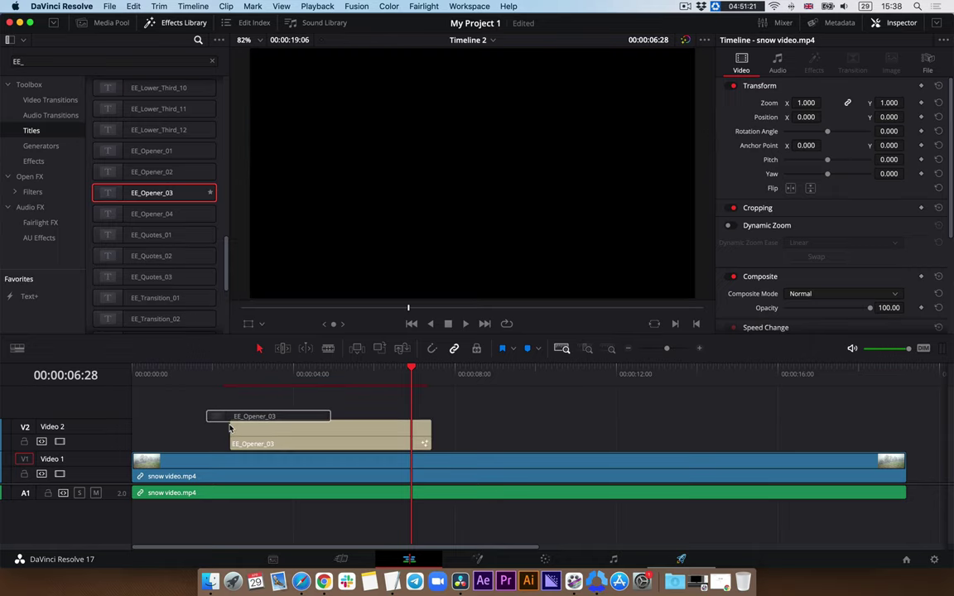
Extend EE_Opener_03, then trim its end back to where the animation finishes, near 9 seconds
{"action": "left_click", "coordinate": [250, 430]}
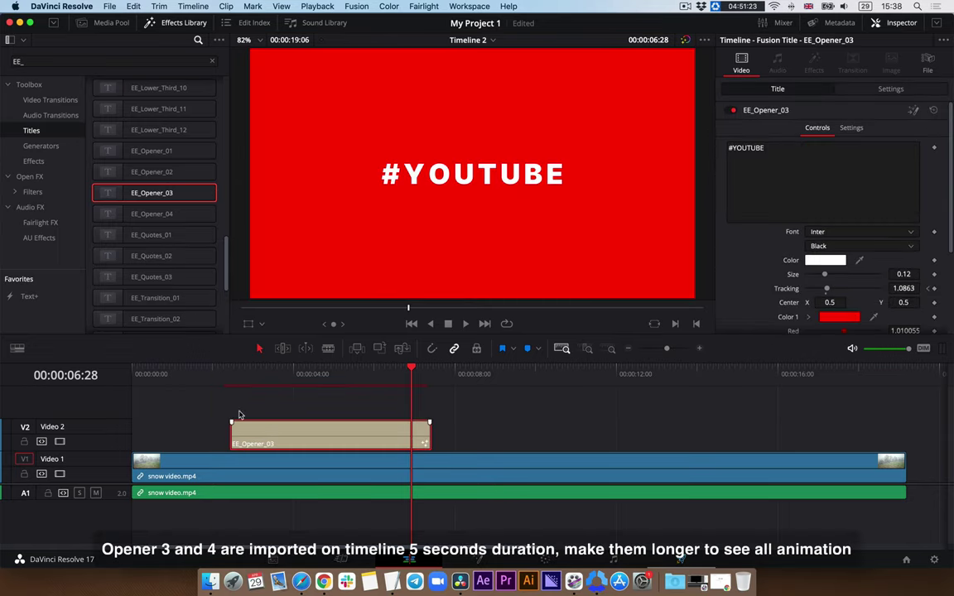
{"action": "mouse_move", "coordinate": [209, 373]}
{"action": "left_mouse_down"}
{"action": "mouse_move", "coordinate": [218, 391]}
{"action": "mouse_move", "coordinate": [304, 367]}
{"action": "mouse_move", "coordinate": [434, 385]}
{"action": "mouse_move", "coordinate": [415, 385]}
{"action": "left_mouse_up"}
{"action": "left_click_drag", "start_coordinate": [430, 439], "coordinate": [547, 439]}
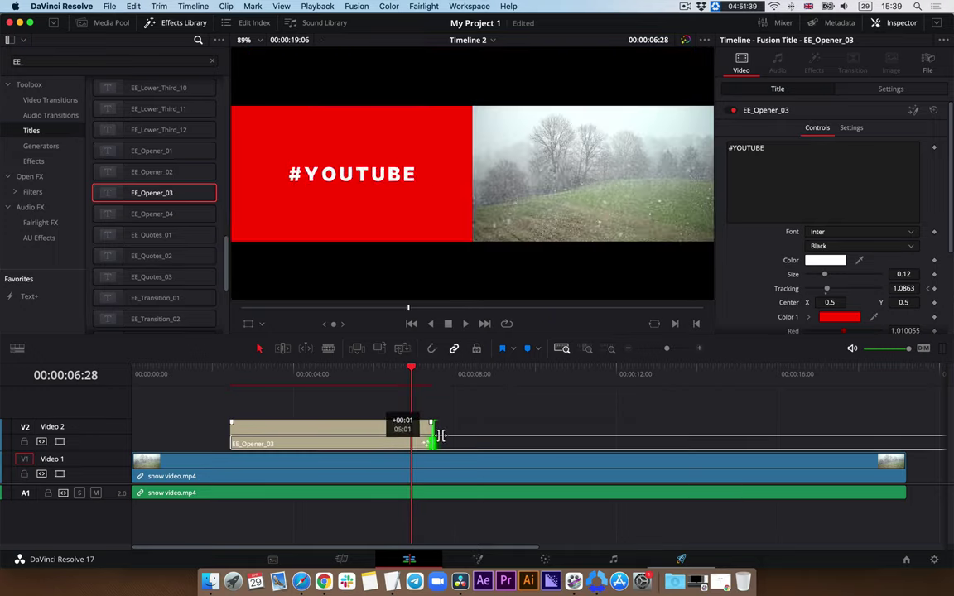
{"action": "mouse_move", "coordinate": [414, 375]}
{"action": "left_mouse_down"}
{"action": "mouse_move", "coordinate": [520, 411]}
{"action": "mouse_move", "coordinate": [514, 439]}
{"action": "left_mouse_up"}
{"action": "mouse_move", "coordinate": [511, 372]}
{"action": "left_mouse_down"}
{"action": "mouse_move", "coordinate": [529, 374]}
{"action": "mouse_move", "coordinate": [253, 412]}
{"action": "mouse_move", "coordinate": [328, 422]}
{"action": "left_mouse_up"}
{"action": "left_click_drag", "start_coordinate": [437, 379], "coordinate": [450, 381]}
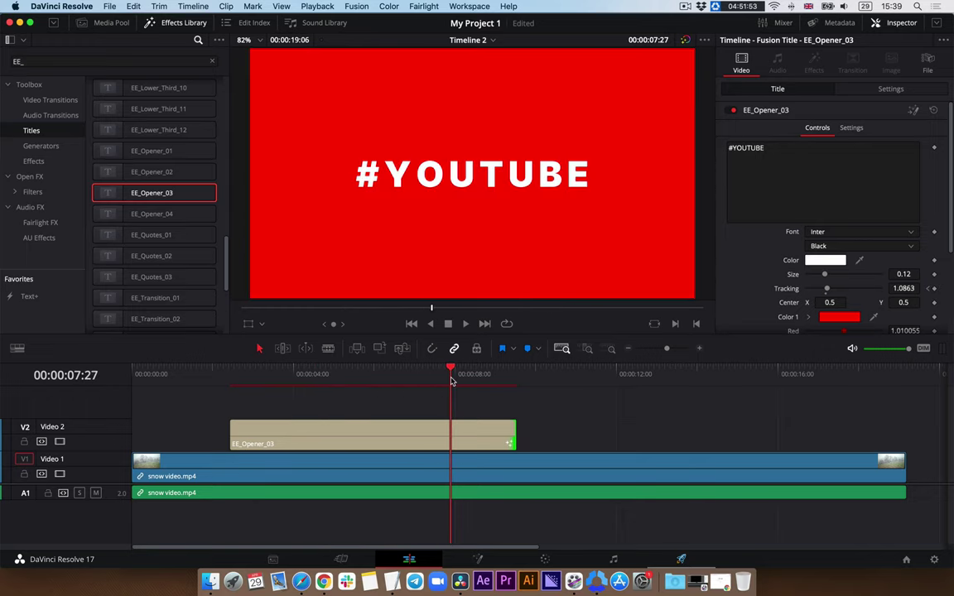
Change the opener text to 'My Channel' at size 0.1102 on a blue background
{"action": "left_click", "coordinate": [477, 434]}
{"action": "left_click", "coordinate": [789, 143]}
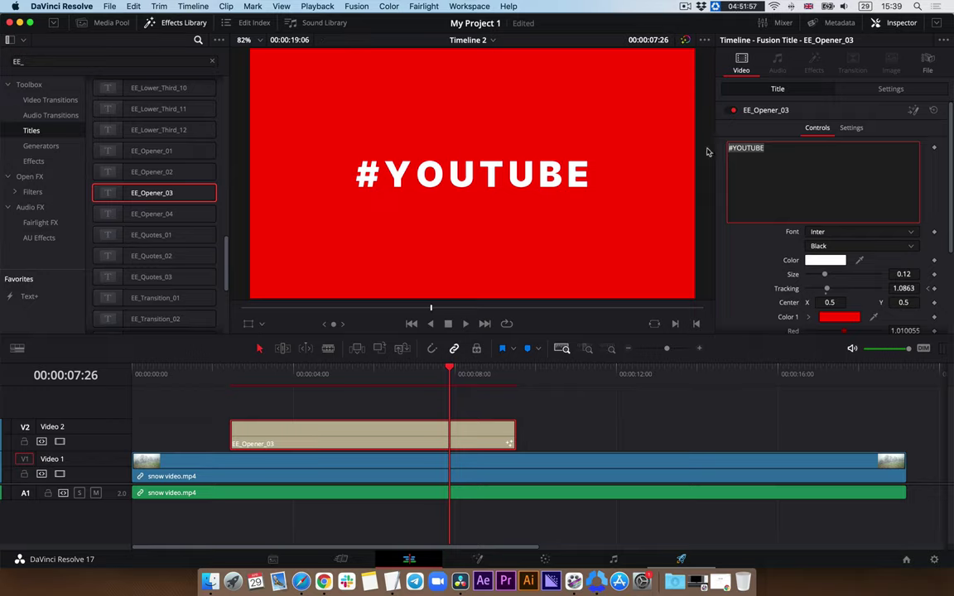
{"action": "type", "text": "My"}
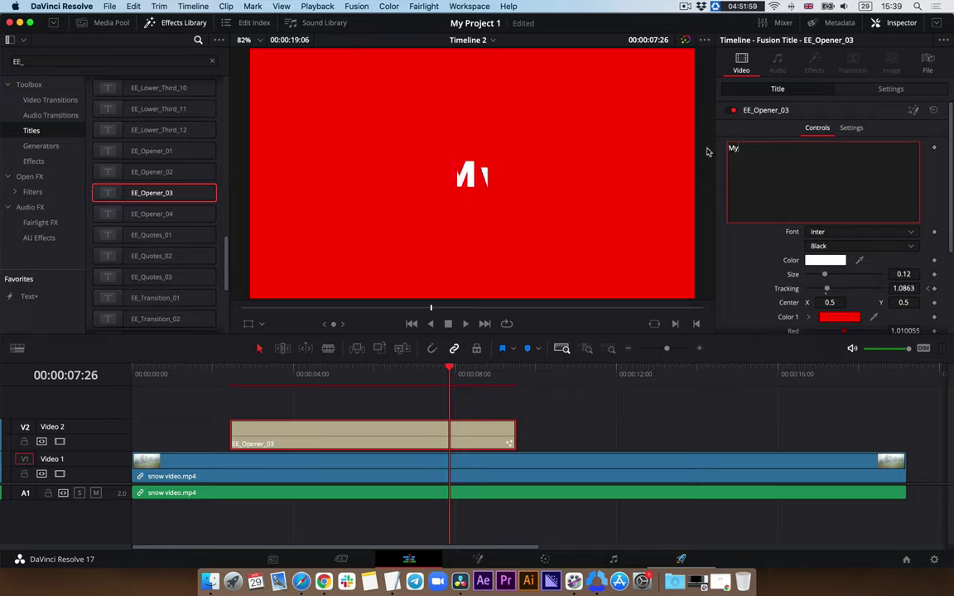
{"action": "type", "text": " C"}
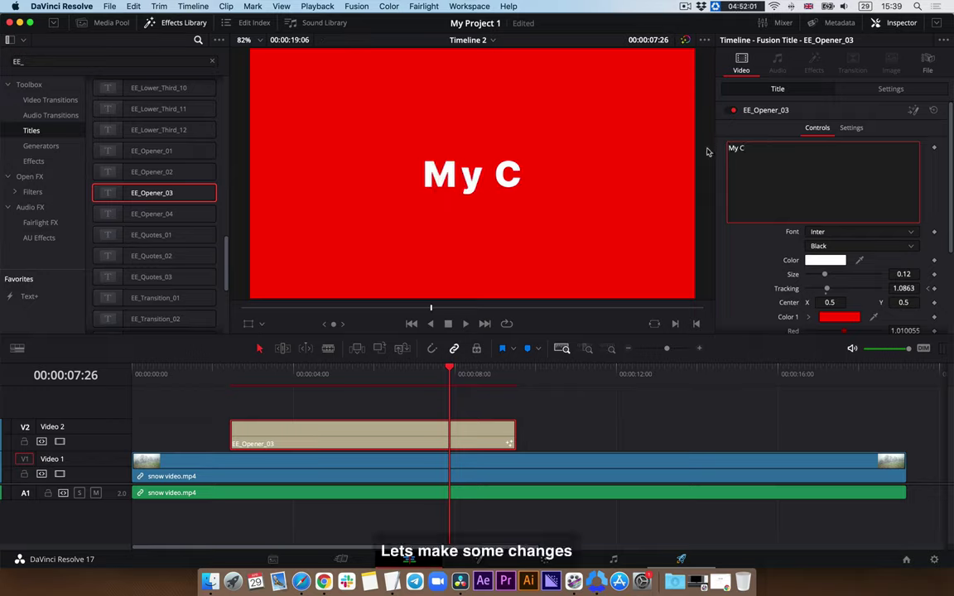
{"action": "type", "text": "hannel"}
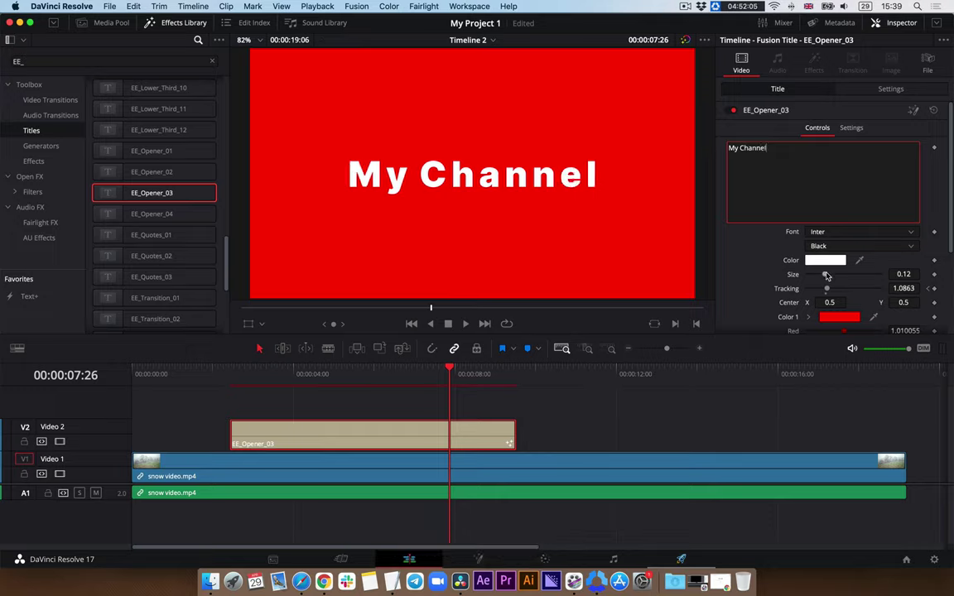
{"action": "left_click_drag", "start_coordinate": [825, 275], "coordinate": [824, 276]}
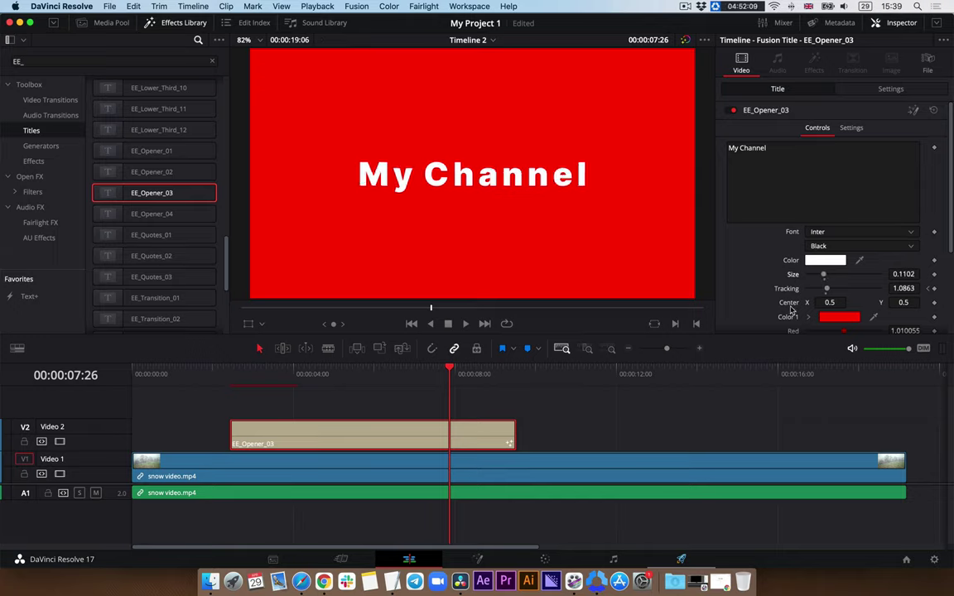
{"action": "scroll", "coordinate": [791, 310], "scroll_direction": "down", "scroll_amount": 5}
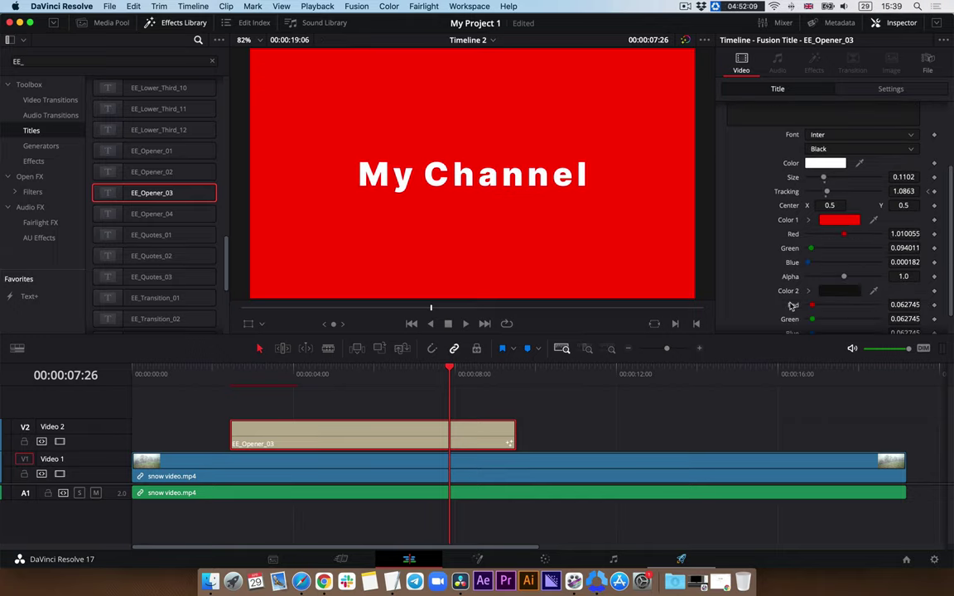
{"action": "left_click", "coordinate": [834, 195]}
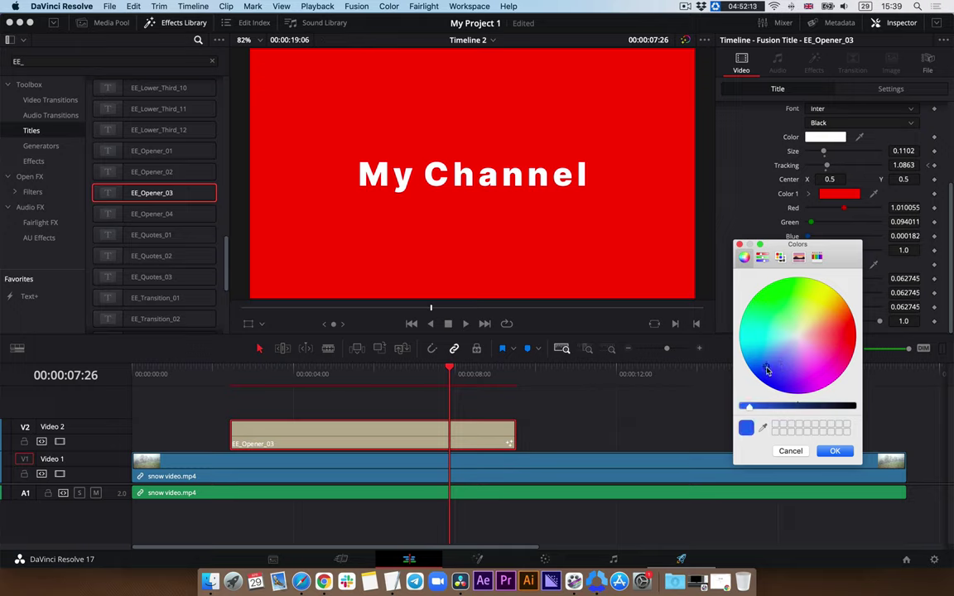
{"action": "left_click", "coordinate": [833, 451]}
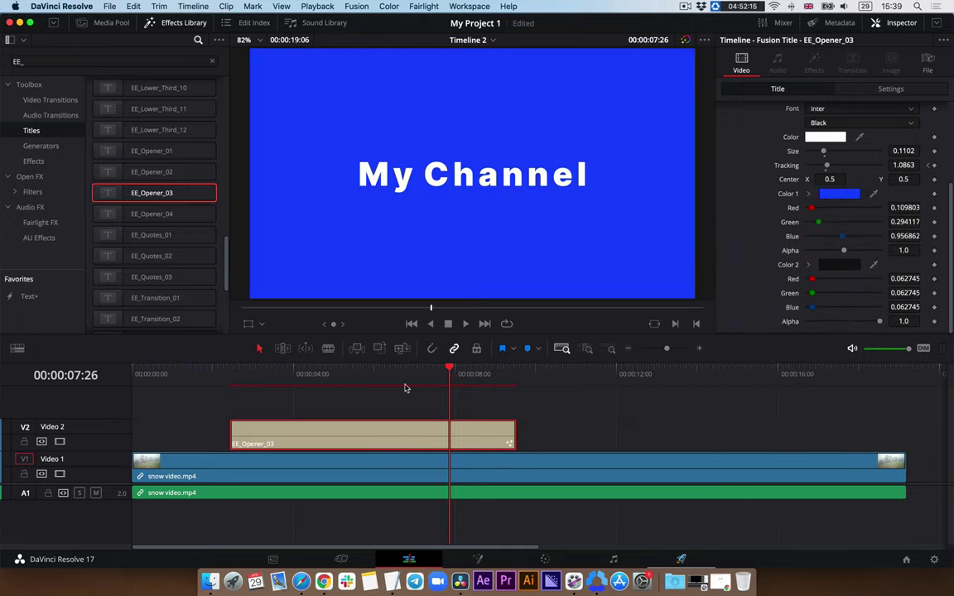
{"action": "mouse_move", "coordinate": [452, 373]}
{"action": "left_mouse_down"}
{"action": "mouse_move", "coordinate": [254, 374]}
{"action": "mouse_move", "coordinate": [365, 384]}
{"action": "mouse_move", "coordinate": [430, 373]}
{"action": "mouse_move", "coordinate": [503, 378]}
{"action": "left_mouse_up"}
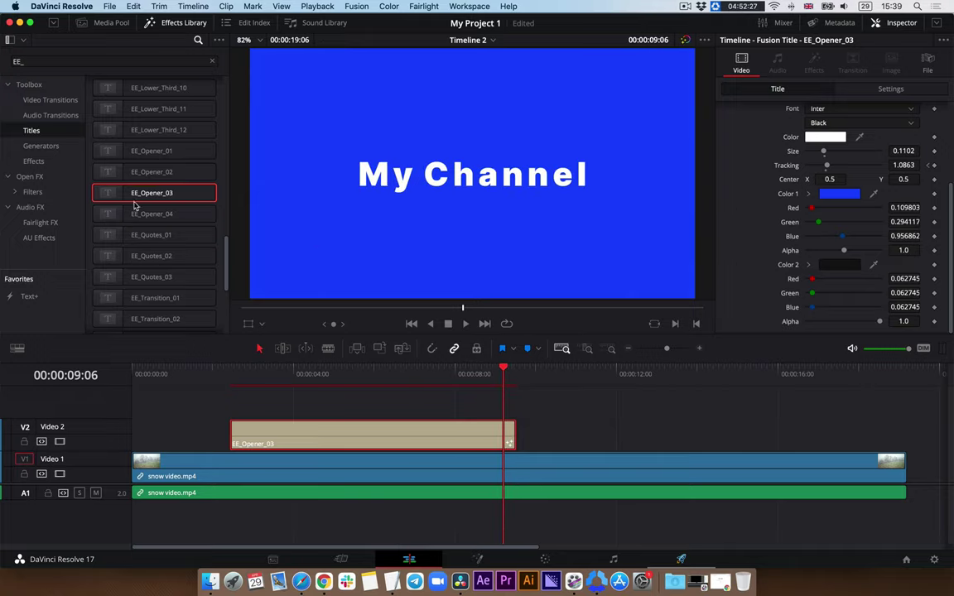
Add EE_Transition_02 on Video 3 above the opener, trimmed to end at the playhead
{"action": "scroll", "coordinate": [134, 205], "scroll_direction": "down", "scroll_amount": 8}
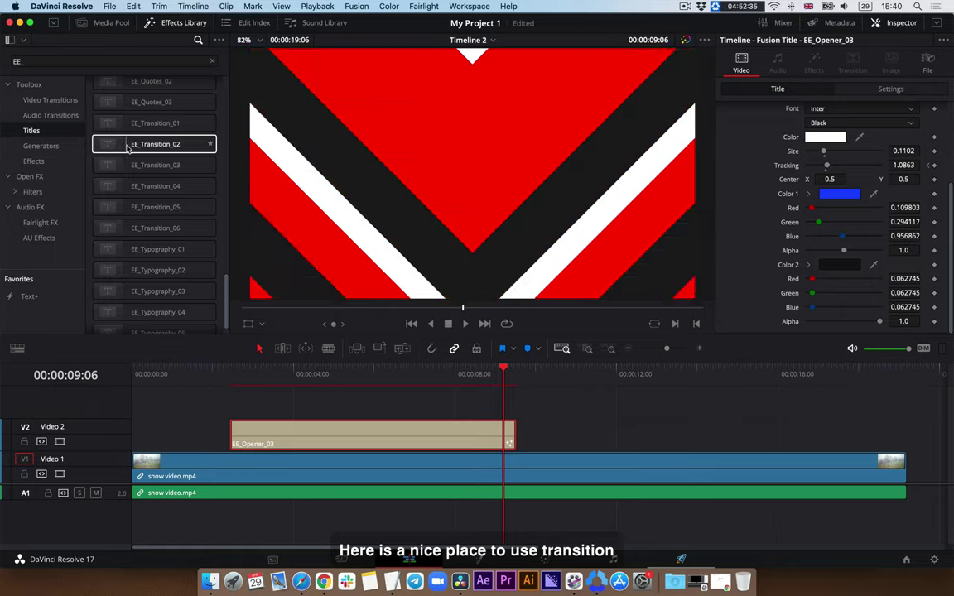
{"action": "mouse_move", "coordinate": [115, 147]}
{"action": "left_mouse_down"}
{"action": "mouse_move", "coordinate": [352, 432]}
{"action": "mouse_move", "coordinate": [406, 403]}
{"action": "mouse_move", "coordinate": [514, 405]}
{"action": "mouse_move", "coordinate": [541, 377]}
{"action": "left_mouse_up"}
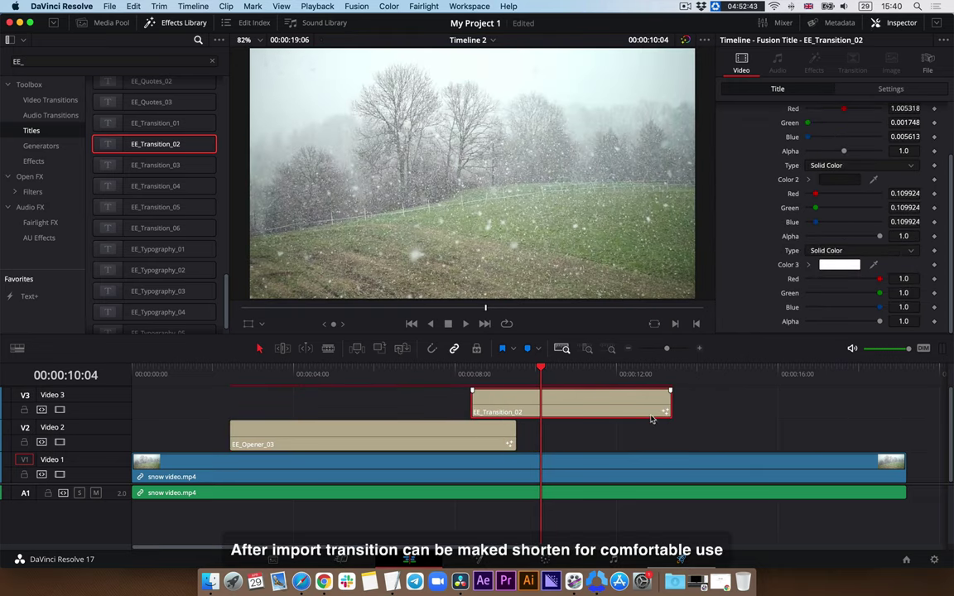
{"action": "left_click_drag", "start_coordinate": [666, 409], "coordinate": [540, 412]}
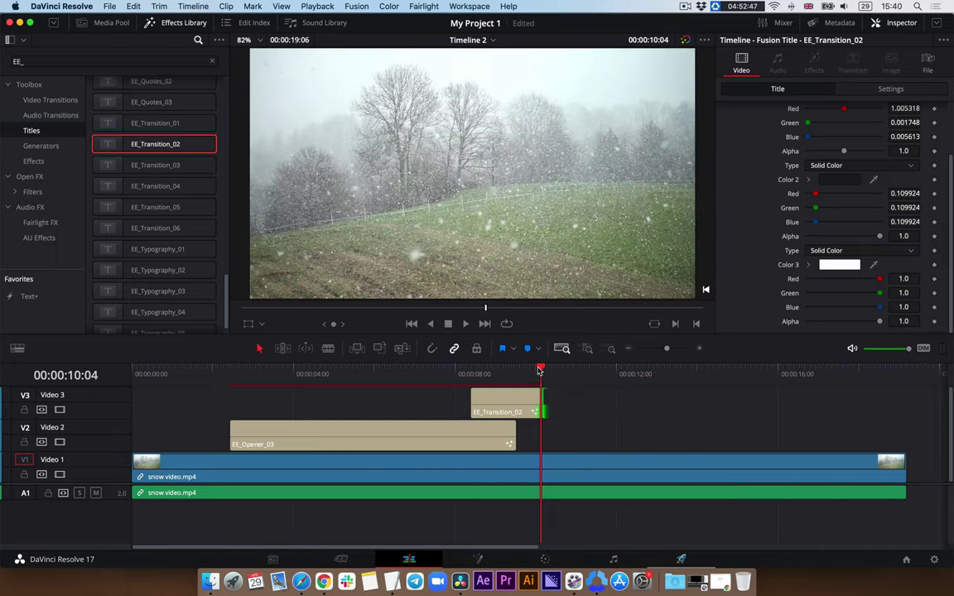
{"action": "left_click_drag", "start_coordinate": [540, 373], "coordinate": [508, 371]}
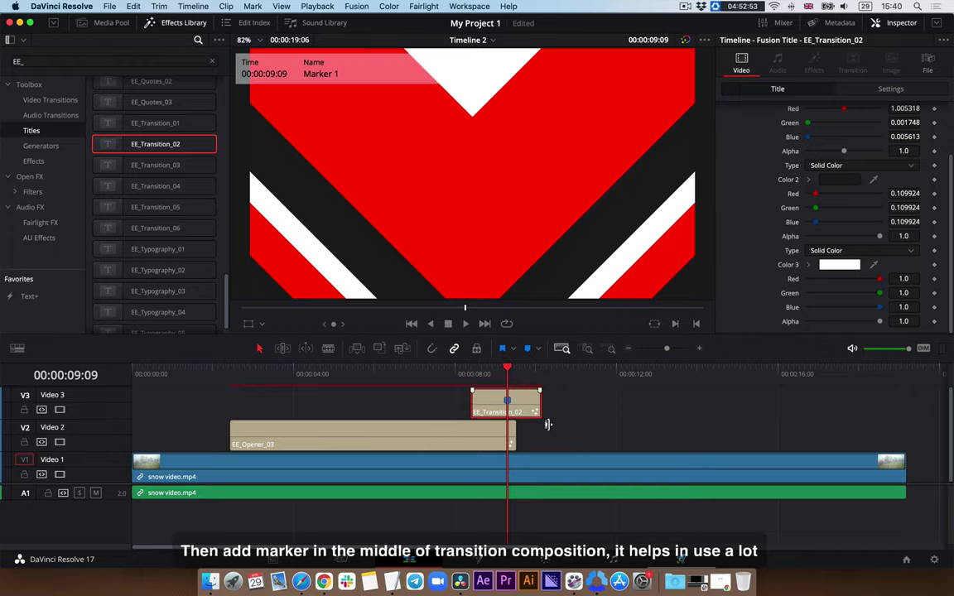
Align the EE_Transition_02 marker with the opener's end at 00:00:09:16
{"action": "left_click_drag", "start_coordinate": [508, 404], "coordinate": [629, 404]}
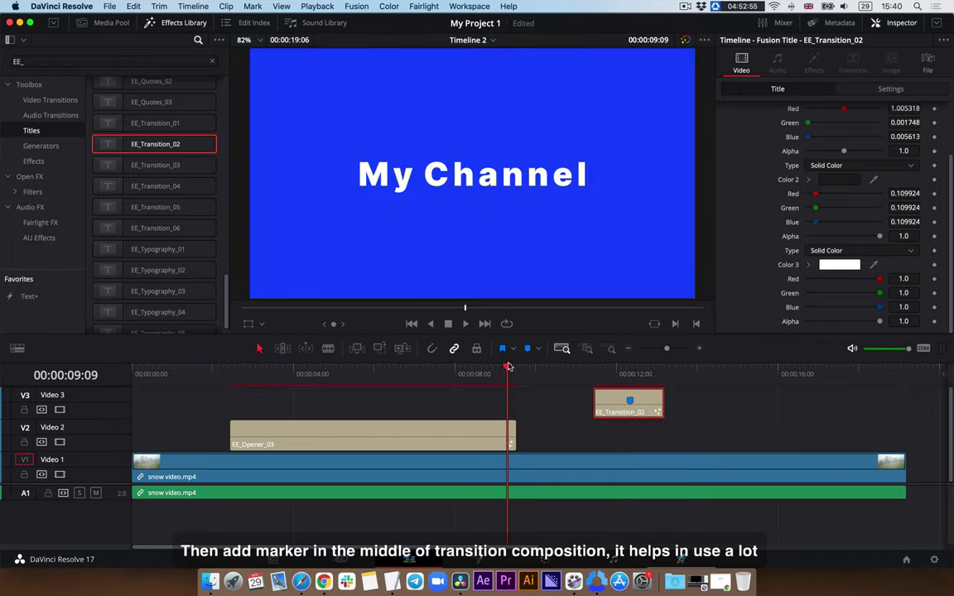
{"action": "left_click_drag", "start_coordinate": [509, 367], "coordinate": [519, 370]}
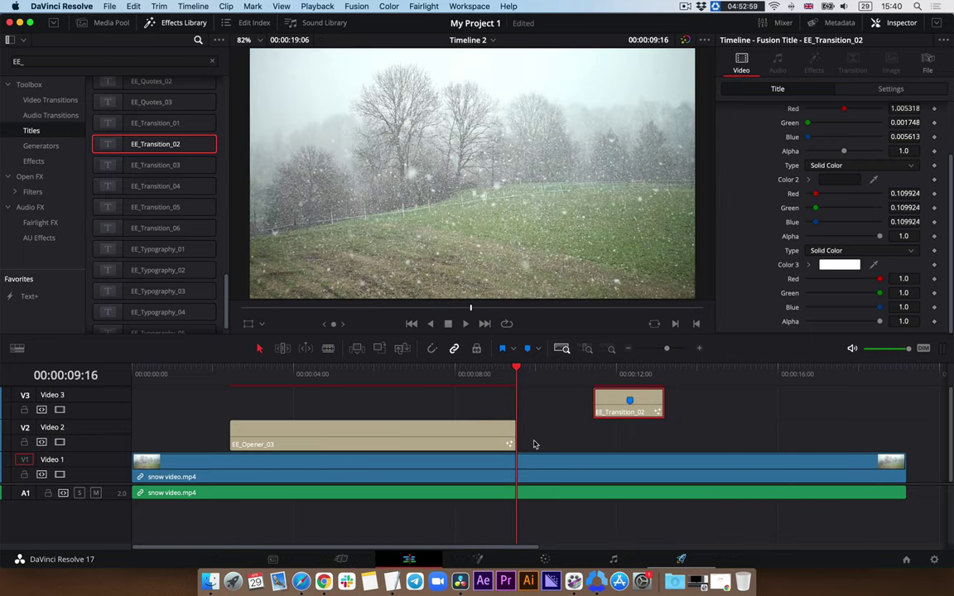
{"action": "left_click_drag", "start_coordinate": [647, 400], "coordinate": [534, 404]}
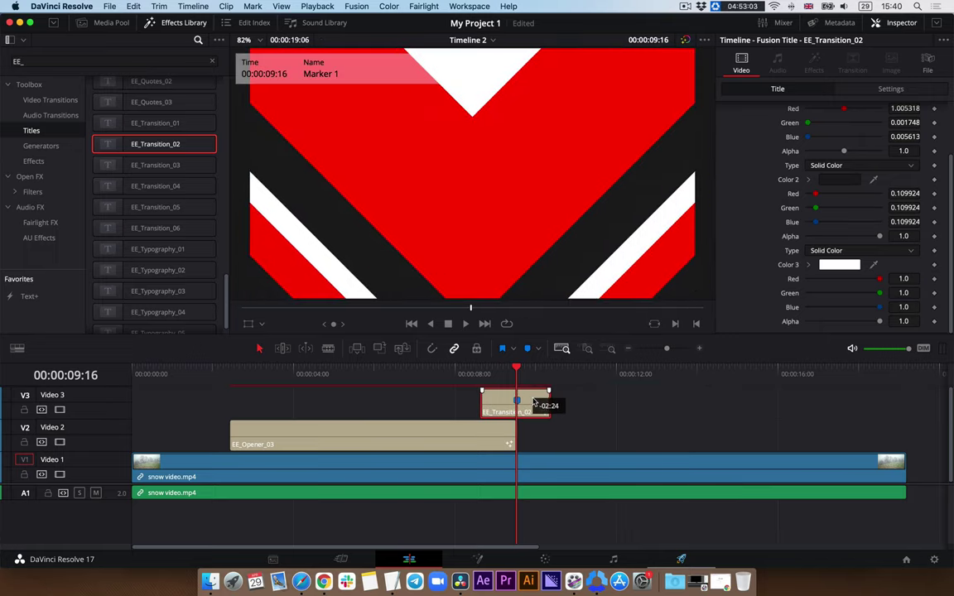
{"action": "left_click_drag", "start_coordinate": [534, 403], "coordinate": [526, 406]}
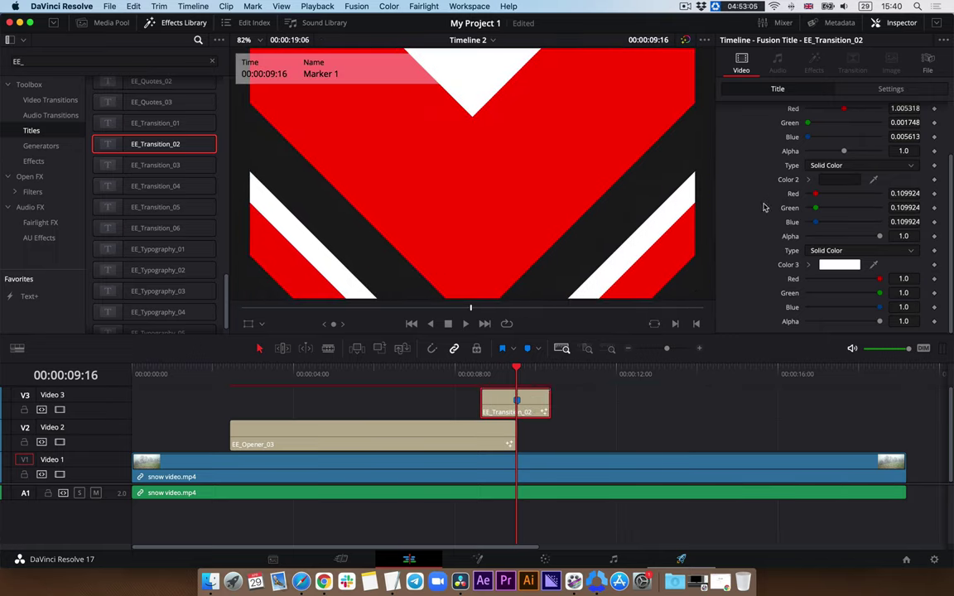
Change EE_Transition_02's Color 1 from red to blue to match the My Channel opener
{"action": "scroll", "coordinate": [744, 200], "scroll_direction": "up", "scroll_amount": 3}
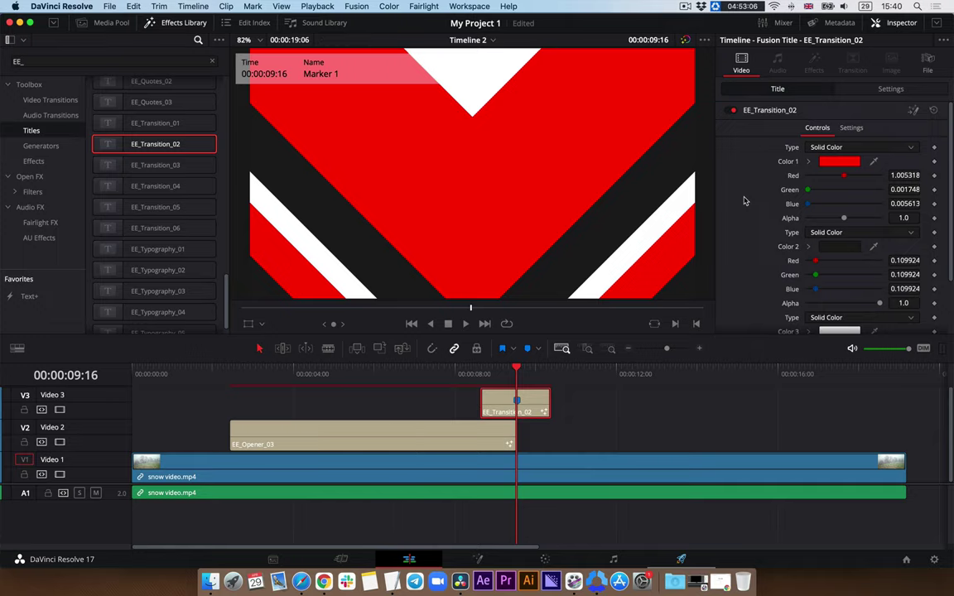
{"action": "left_click", "coordinate": [831, 165]}
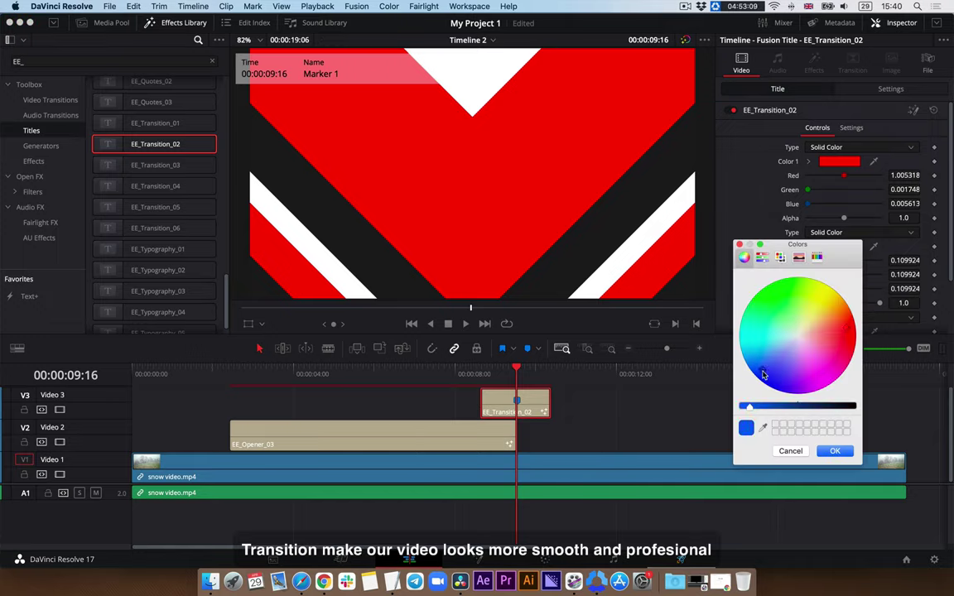
{"action": "left_click", "coordinate": [833, 452]}
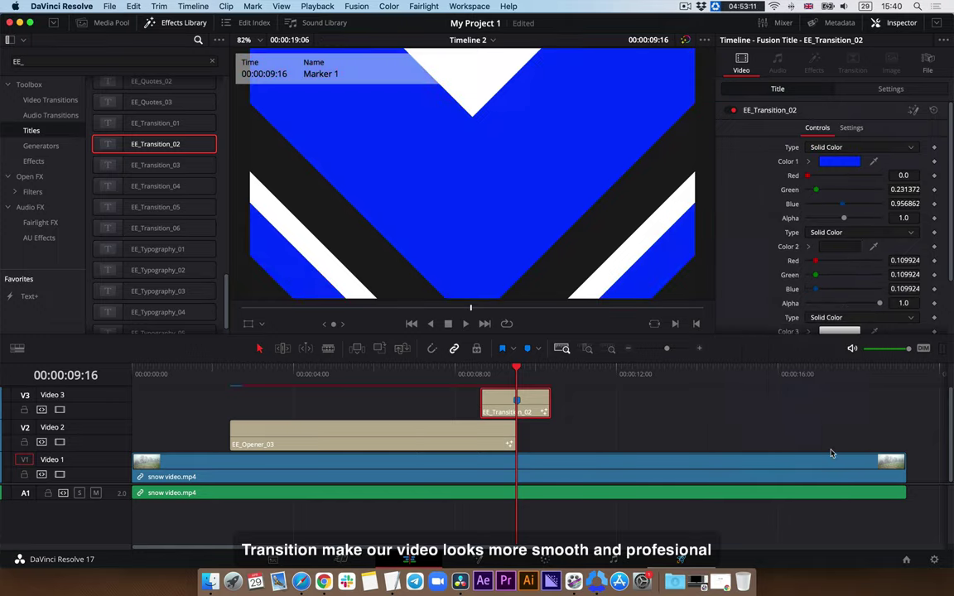
{"action": "left_click_drag", "start_coordinate": [506, 379], "coordinate": [480, 374]}
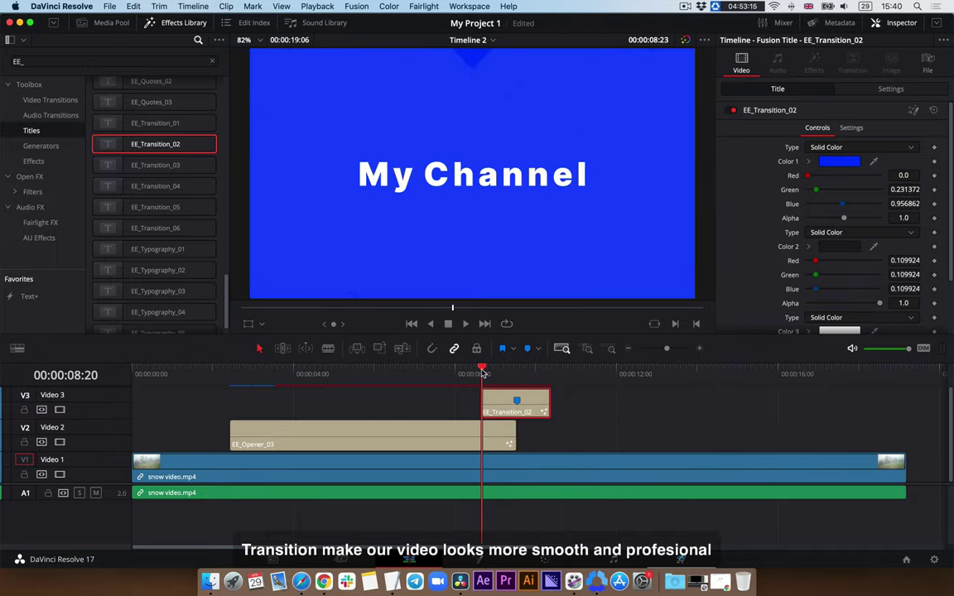
{"action": "left_click", "coordinate": [839, 162]}
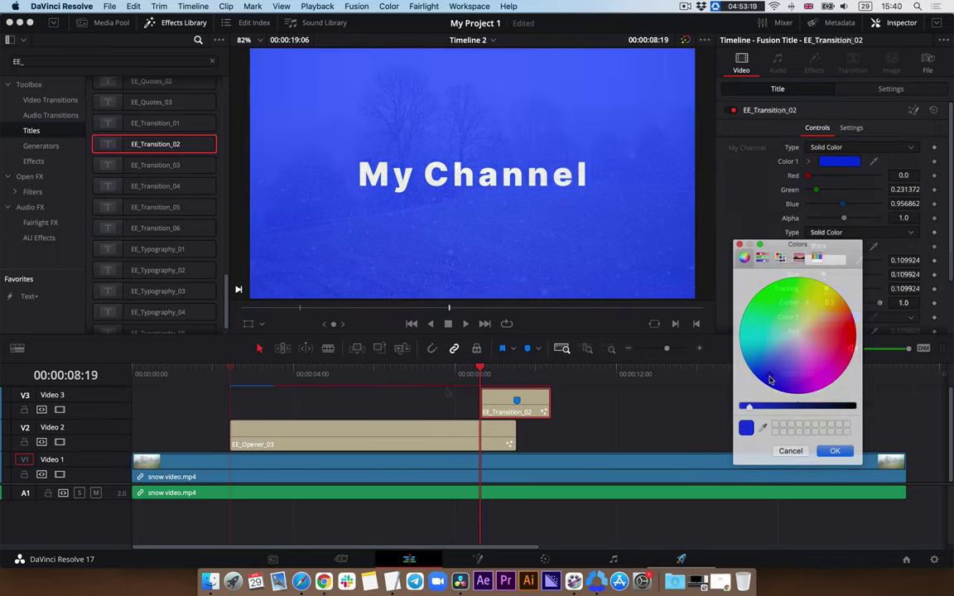
{"action": "left_click", "coordinate": [430, 411]}
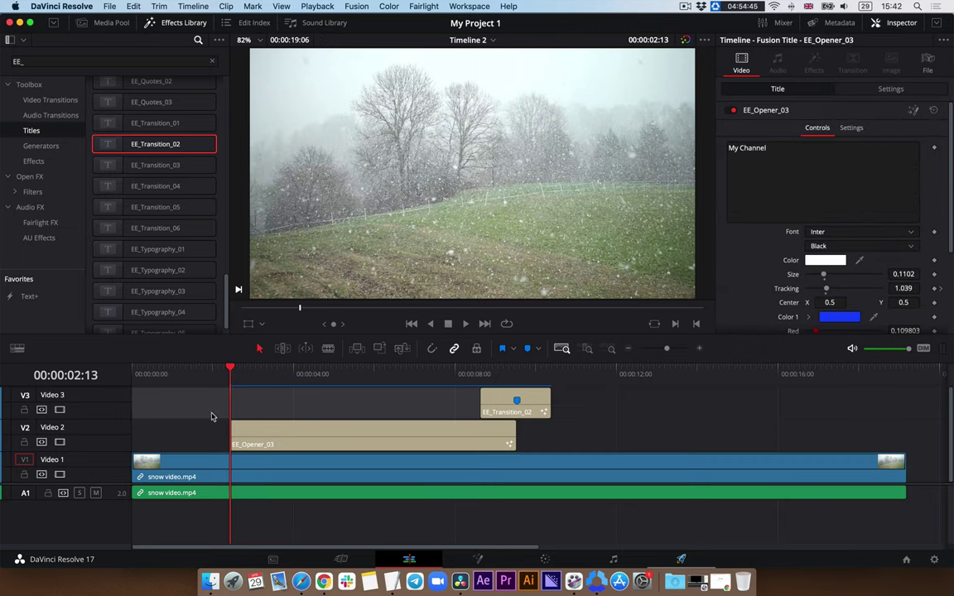
Play back the opener edit, then scrub through Timeline 1 to preview its link, typography and transition titles
{"action": "key", "text": "space"}
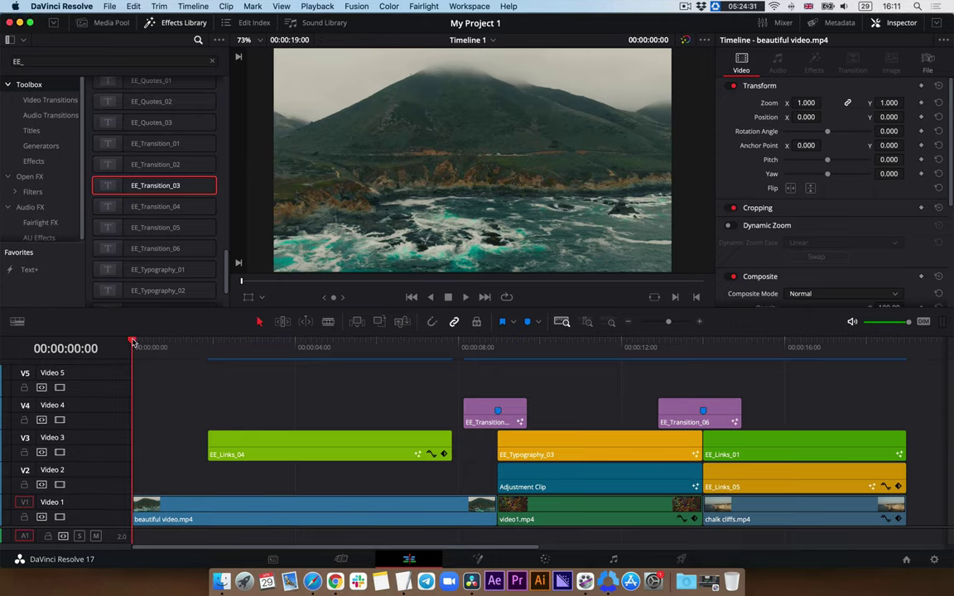
{"action": "mouse_move", "coordinate": [132, 344]}
{"action": "left_mouse_down"}
{"action": "mouse_move", "coordinate": [548, 344]}
{"action": "mouse_move", "coordinate": [707, 358]}
{"action": "mouse_move", "coordinate": [754, 347]}
{"action": "left_mouse_up"}
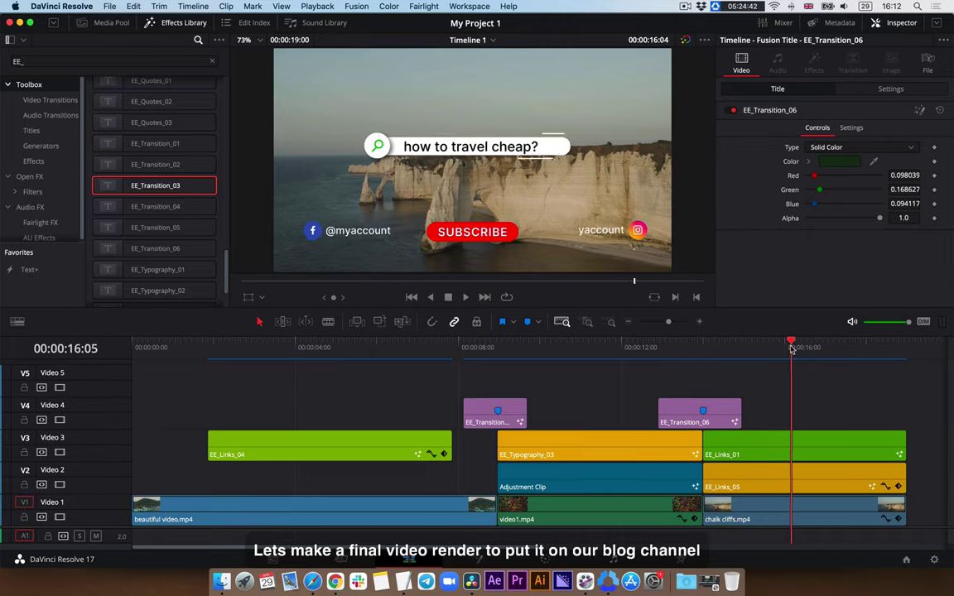
{"action": "mouse_move", "coordinate": [754, 347]}
{"action": "left_mouse_down"}
{"action": "mouse_move", "coordinate": [835, 348]}
{"action": "mouse_move", "coordinate": [768, 371]}
{"action": "left_mouse_up"}
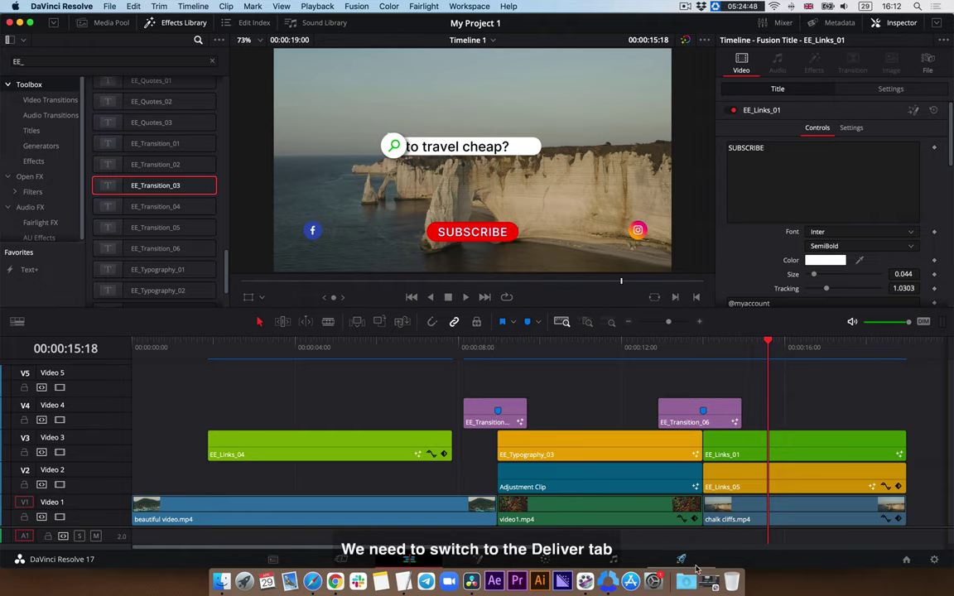
On the Deliver page, name the output 'My Trip to England' and save it to the Desktop
{"action": "left_click", "coordinate": [681, 560]}
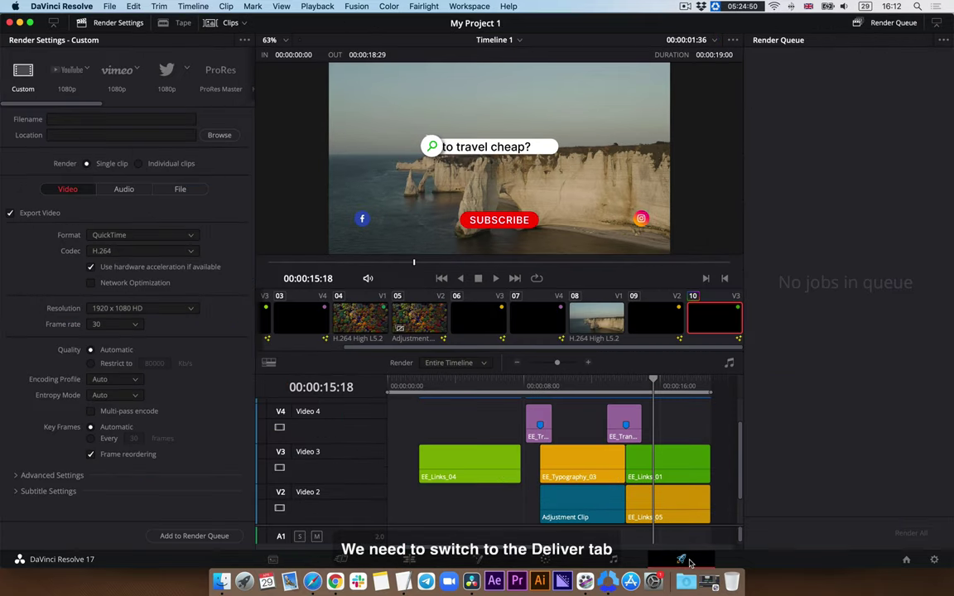
{"action": "left_click", "coordinate": [163, 119]}
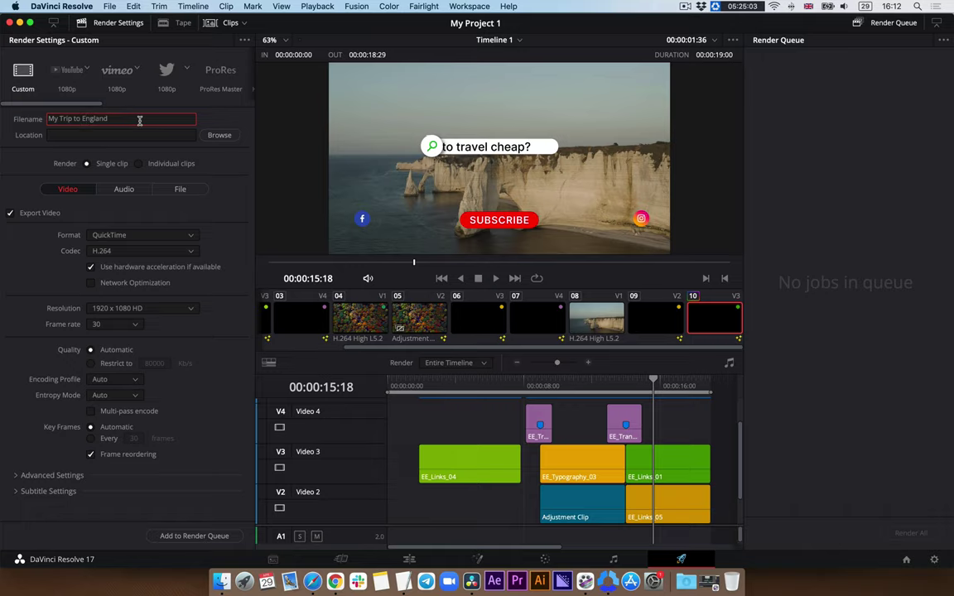
{"action": "left_click", "coordinate": [218, 136]}
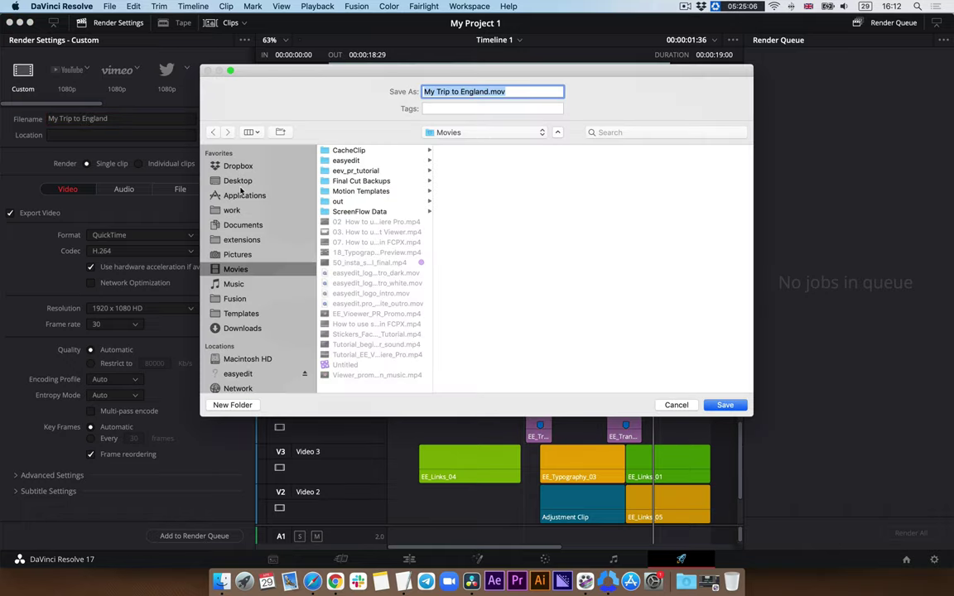
{"action": "left_click", "coordinate": [244, 181]}
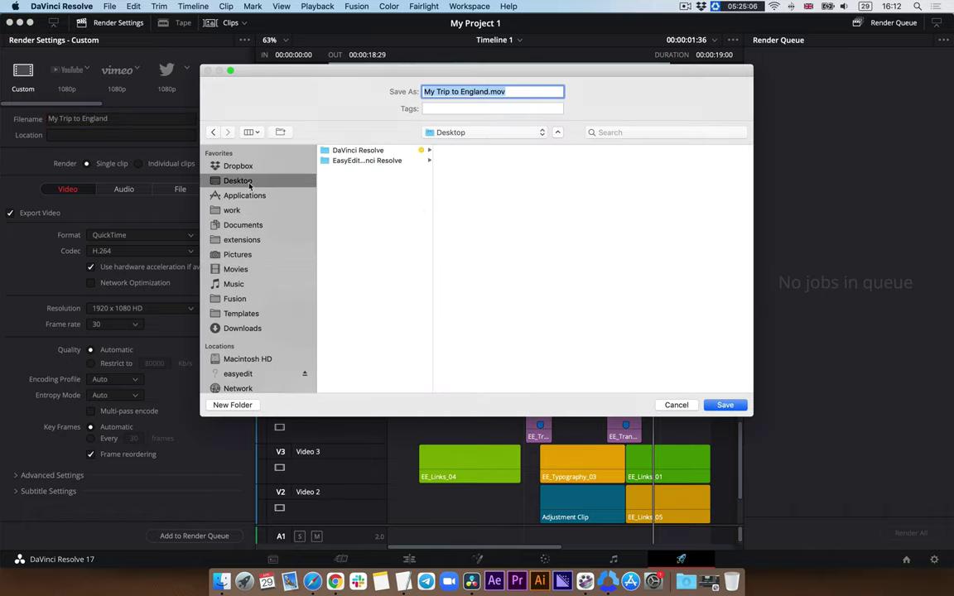
{"action": "left_click", "coordinate": [720, 405]}
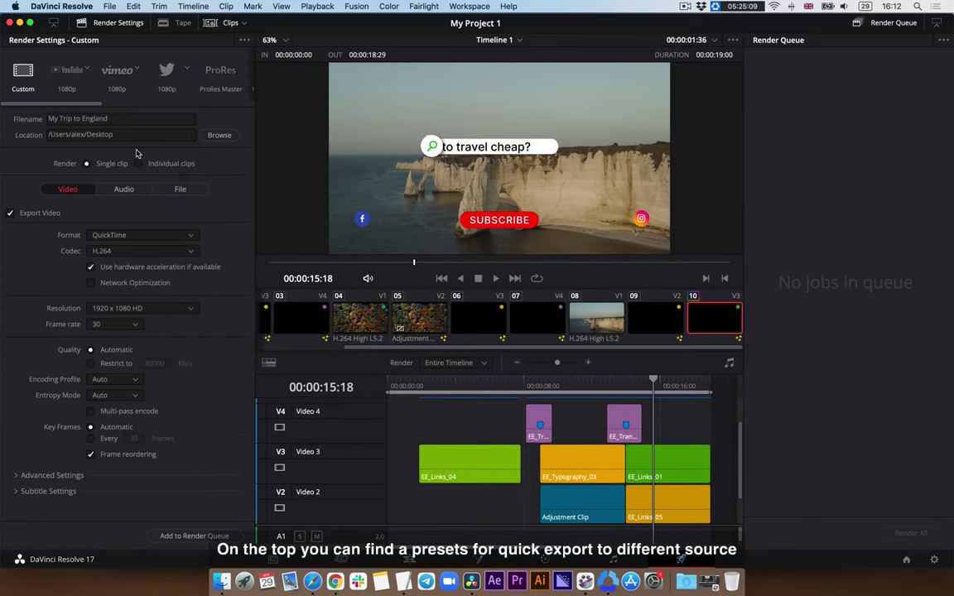
Set the render to QuickTime format, H.264 codec, 1920 x 1080 HD resolution
{"action": "left_click", "coordinate": [125, 189]}
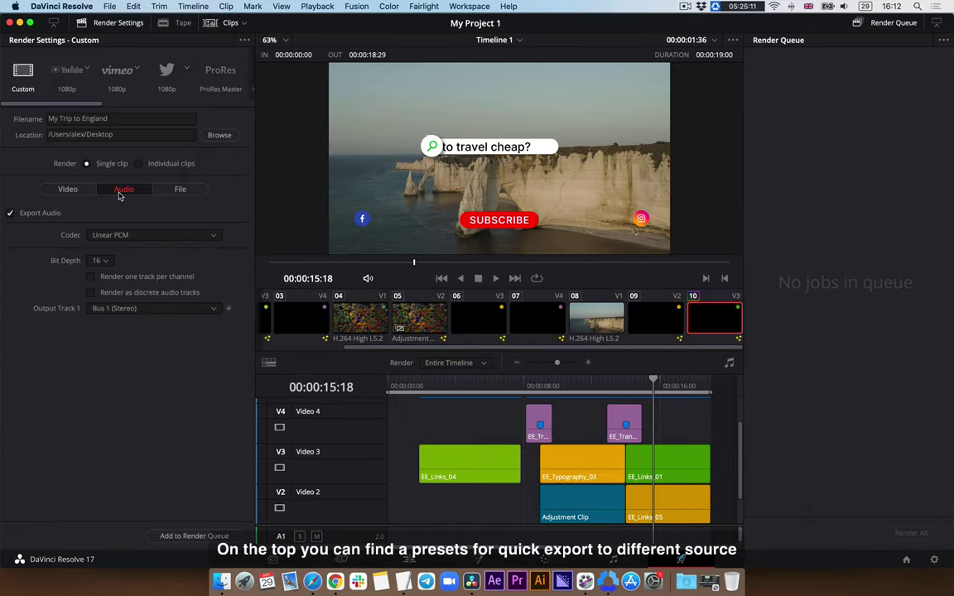
{"action": "left_click", "coordinate": [81, 192]}
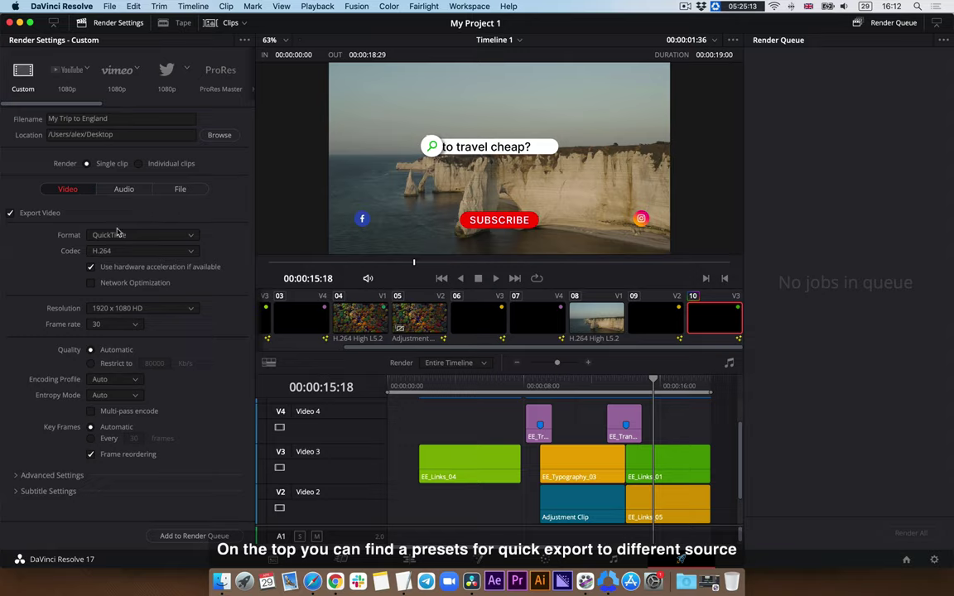
{"action": "left_click", "coordinate": [144, 236]}
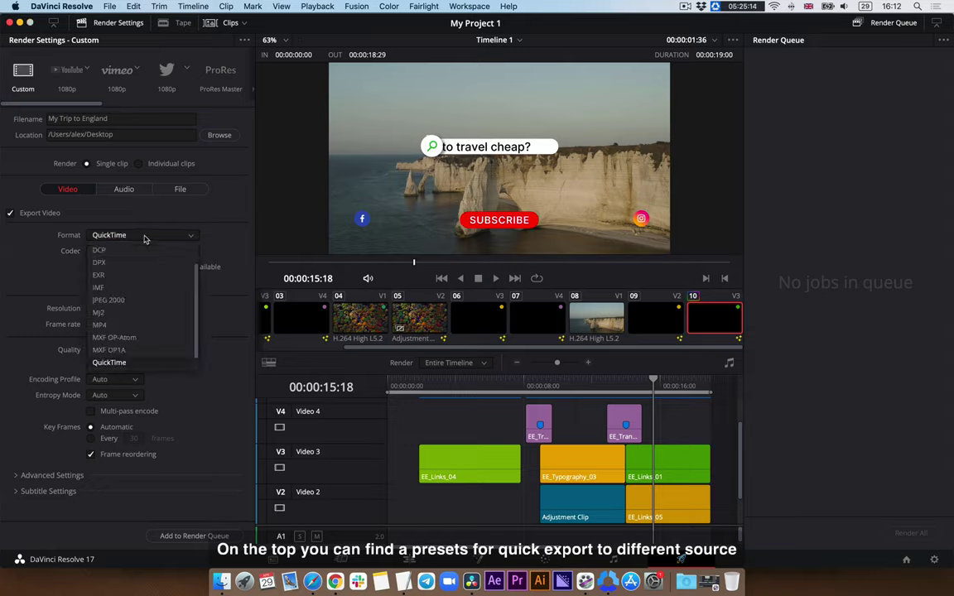
{"action": "left_click", "coordinate": [130, 365]}
{"action": "left_click", "coordinate": [124, 251]}
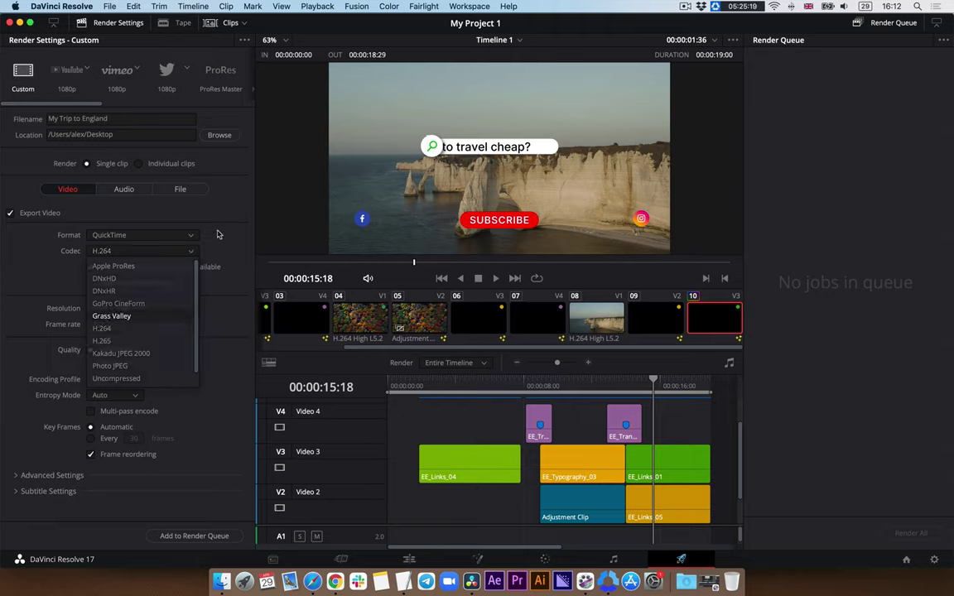
{"action": "left_click", "coordinate": [141, 328]}
{"action": "left_click", "coordinate": [137, 309]}
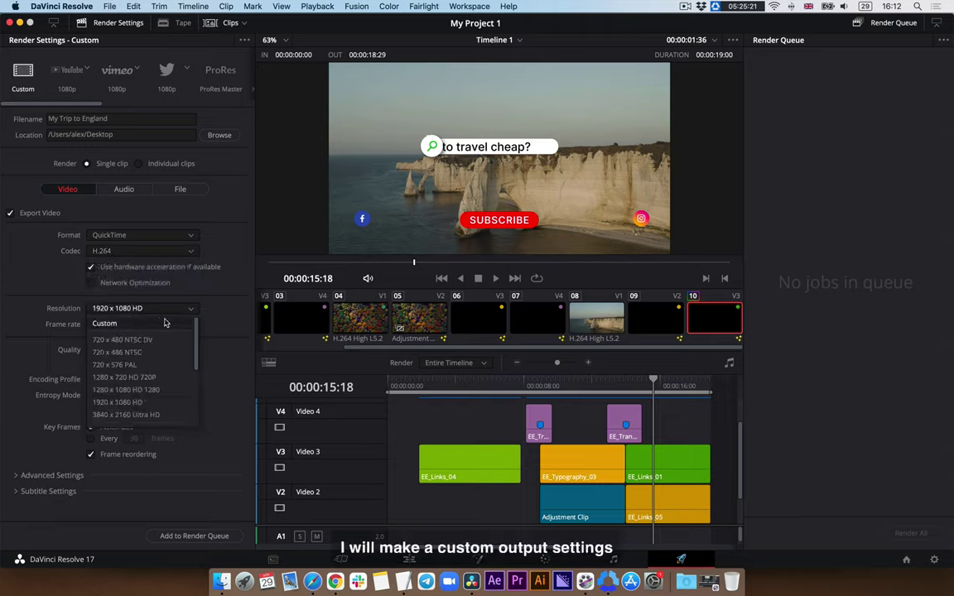
{"action": "left_click", "coordinate": [120, 309]}
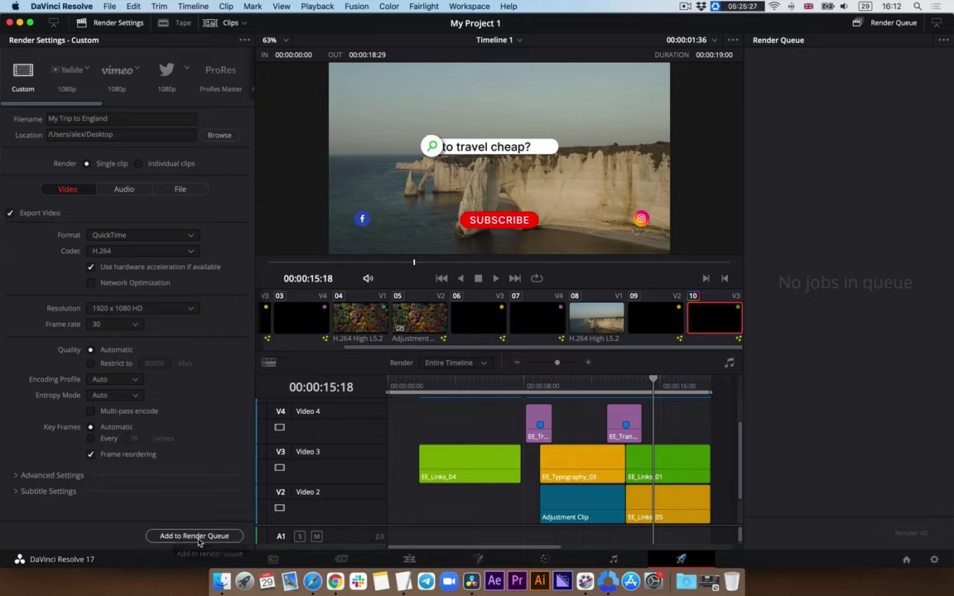
Queue Timeline 1 as Job 1 and render it to My Trip to England.mov
{"action": "left_click", "coordinate": [173, 537]}
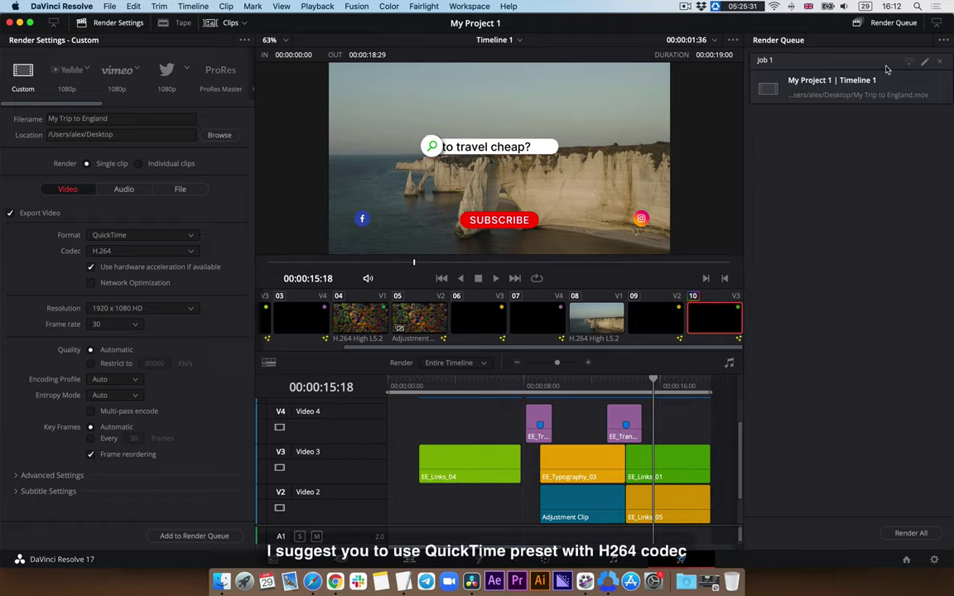
{"action": "left_click", "coordinate": [886, 70]}
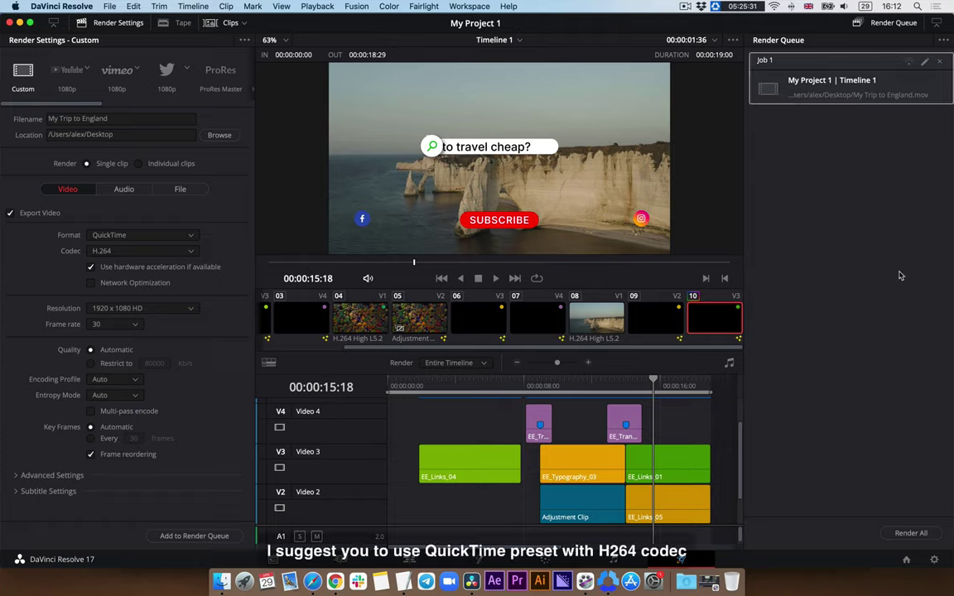
{"action": "left_click", "coordinate": [906, 535]}
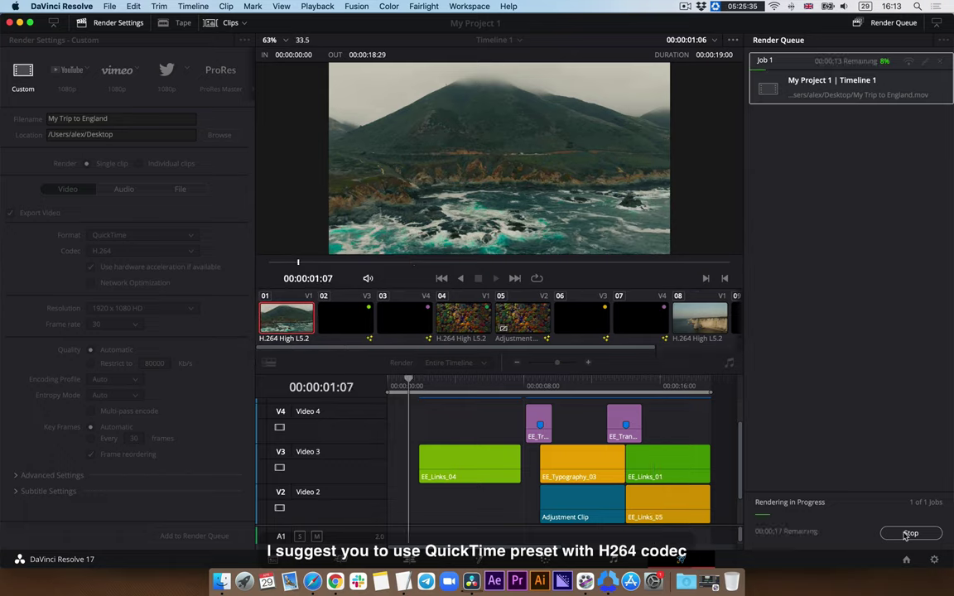